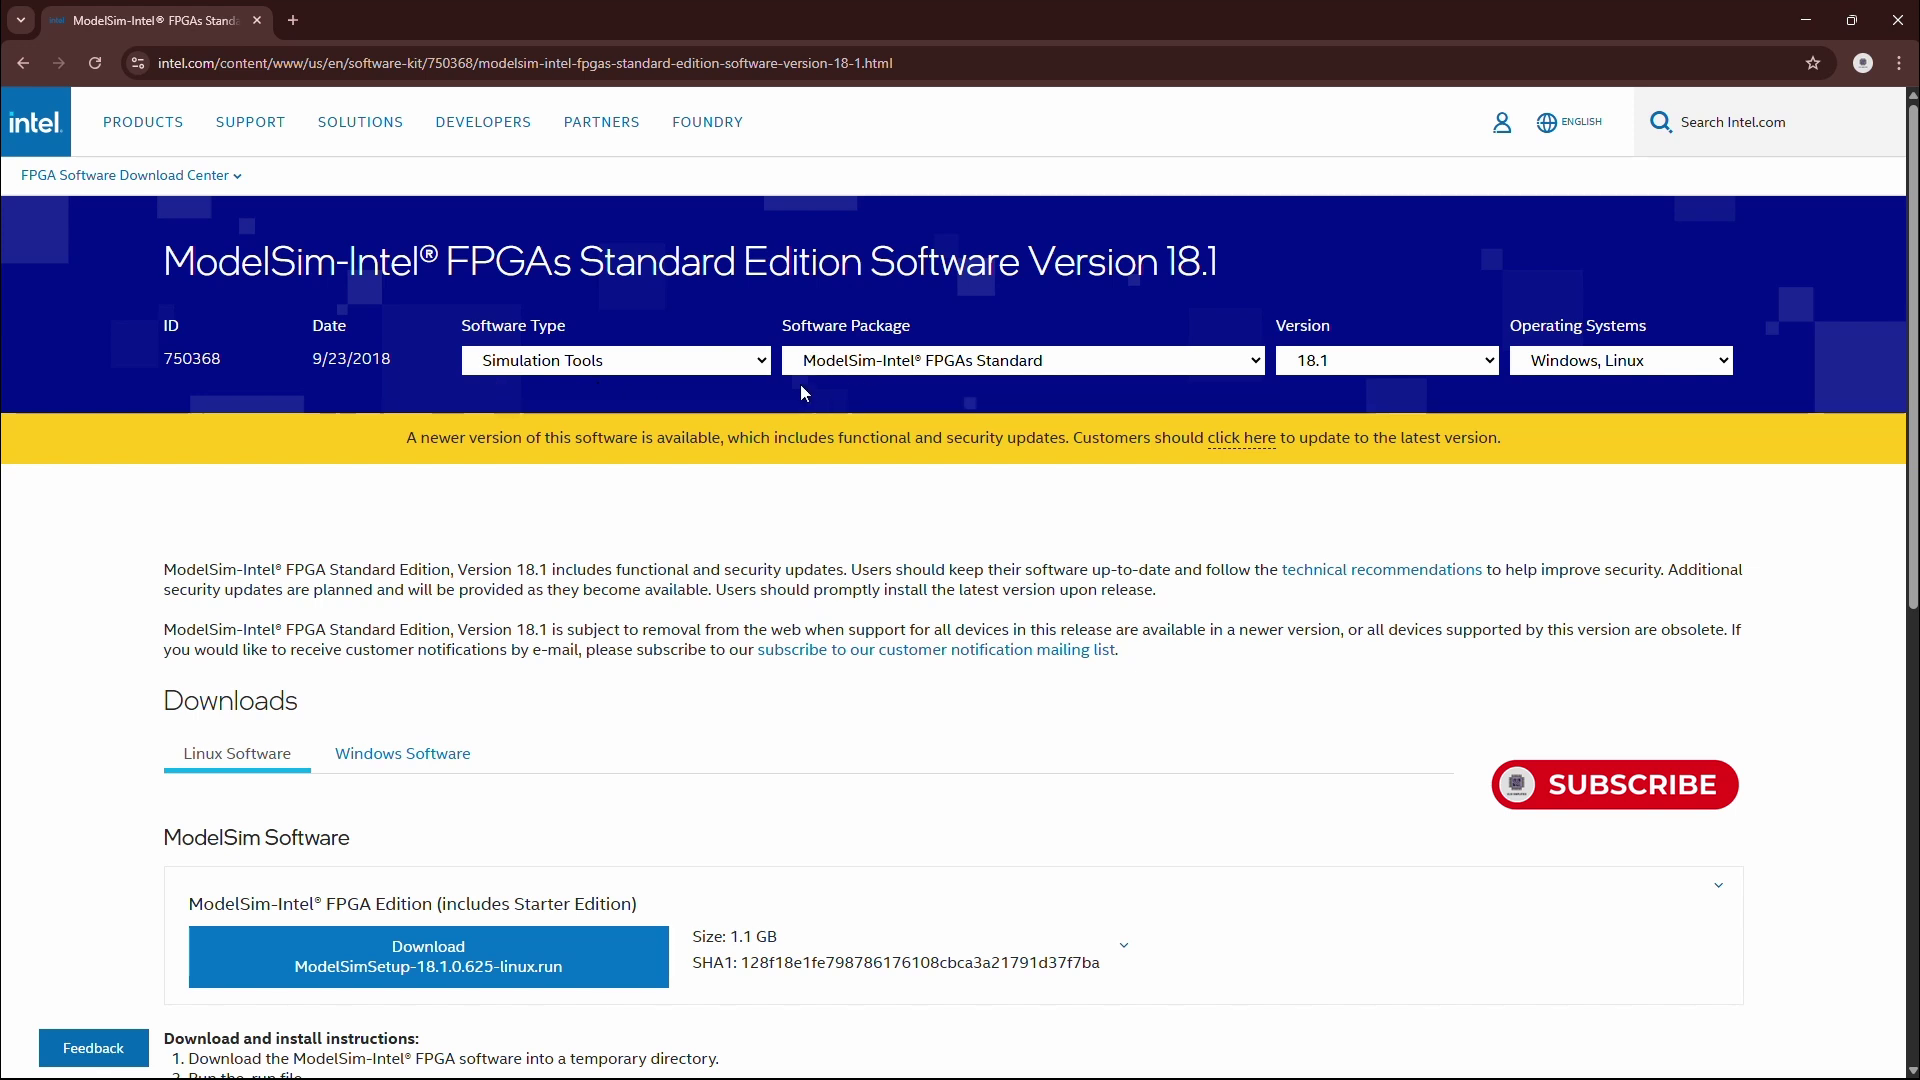
Step: Choose the ModelSim-Intel FPGAs Standard package at version 20.1.1 (Latest)
{"action": "left_click", "coordinate": [1028, 371]}
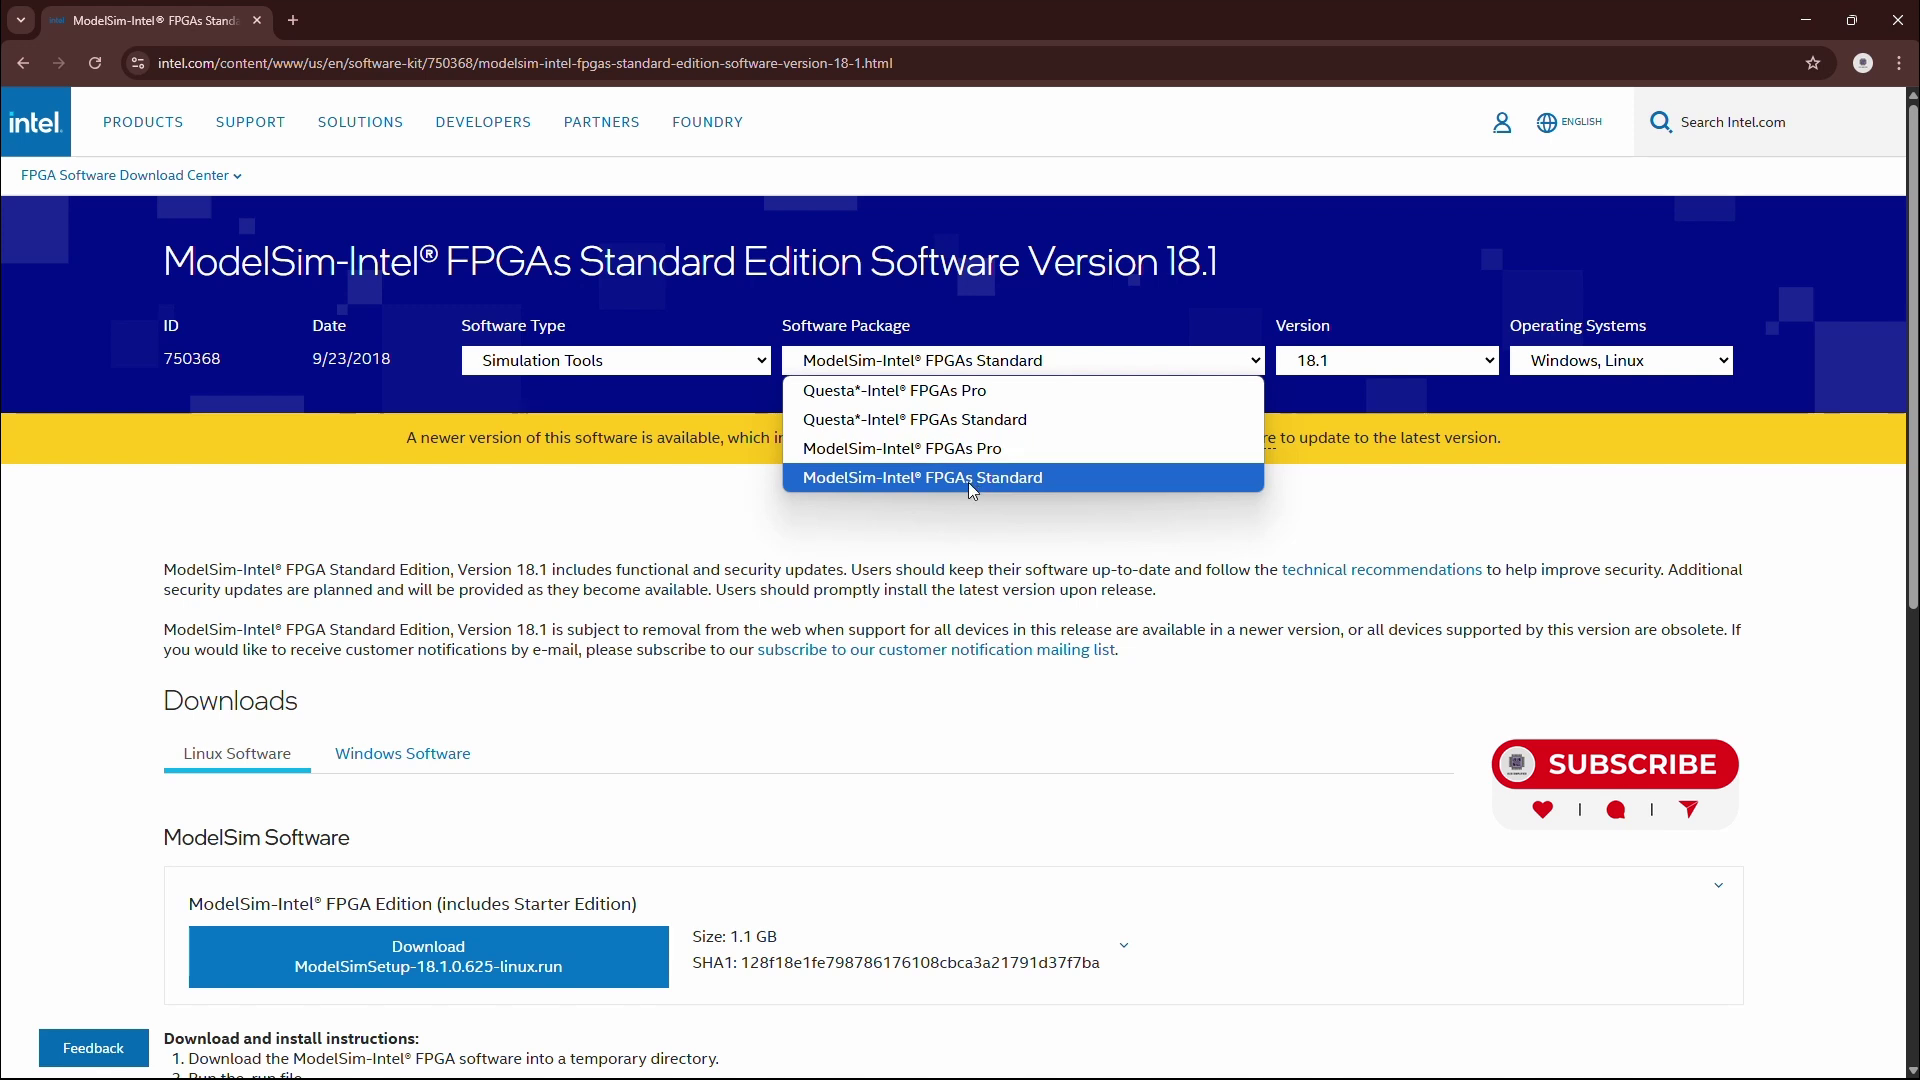
{"action": "left_click", "coordinate": [868, 482]}
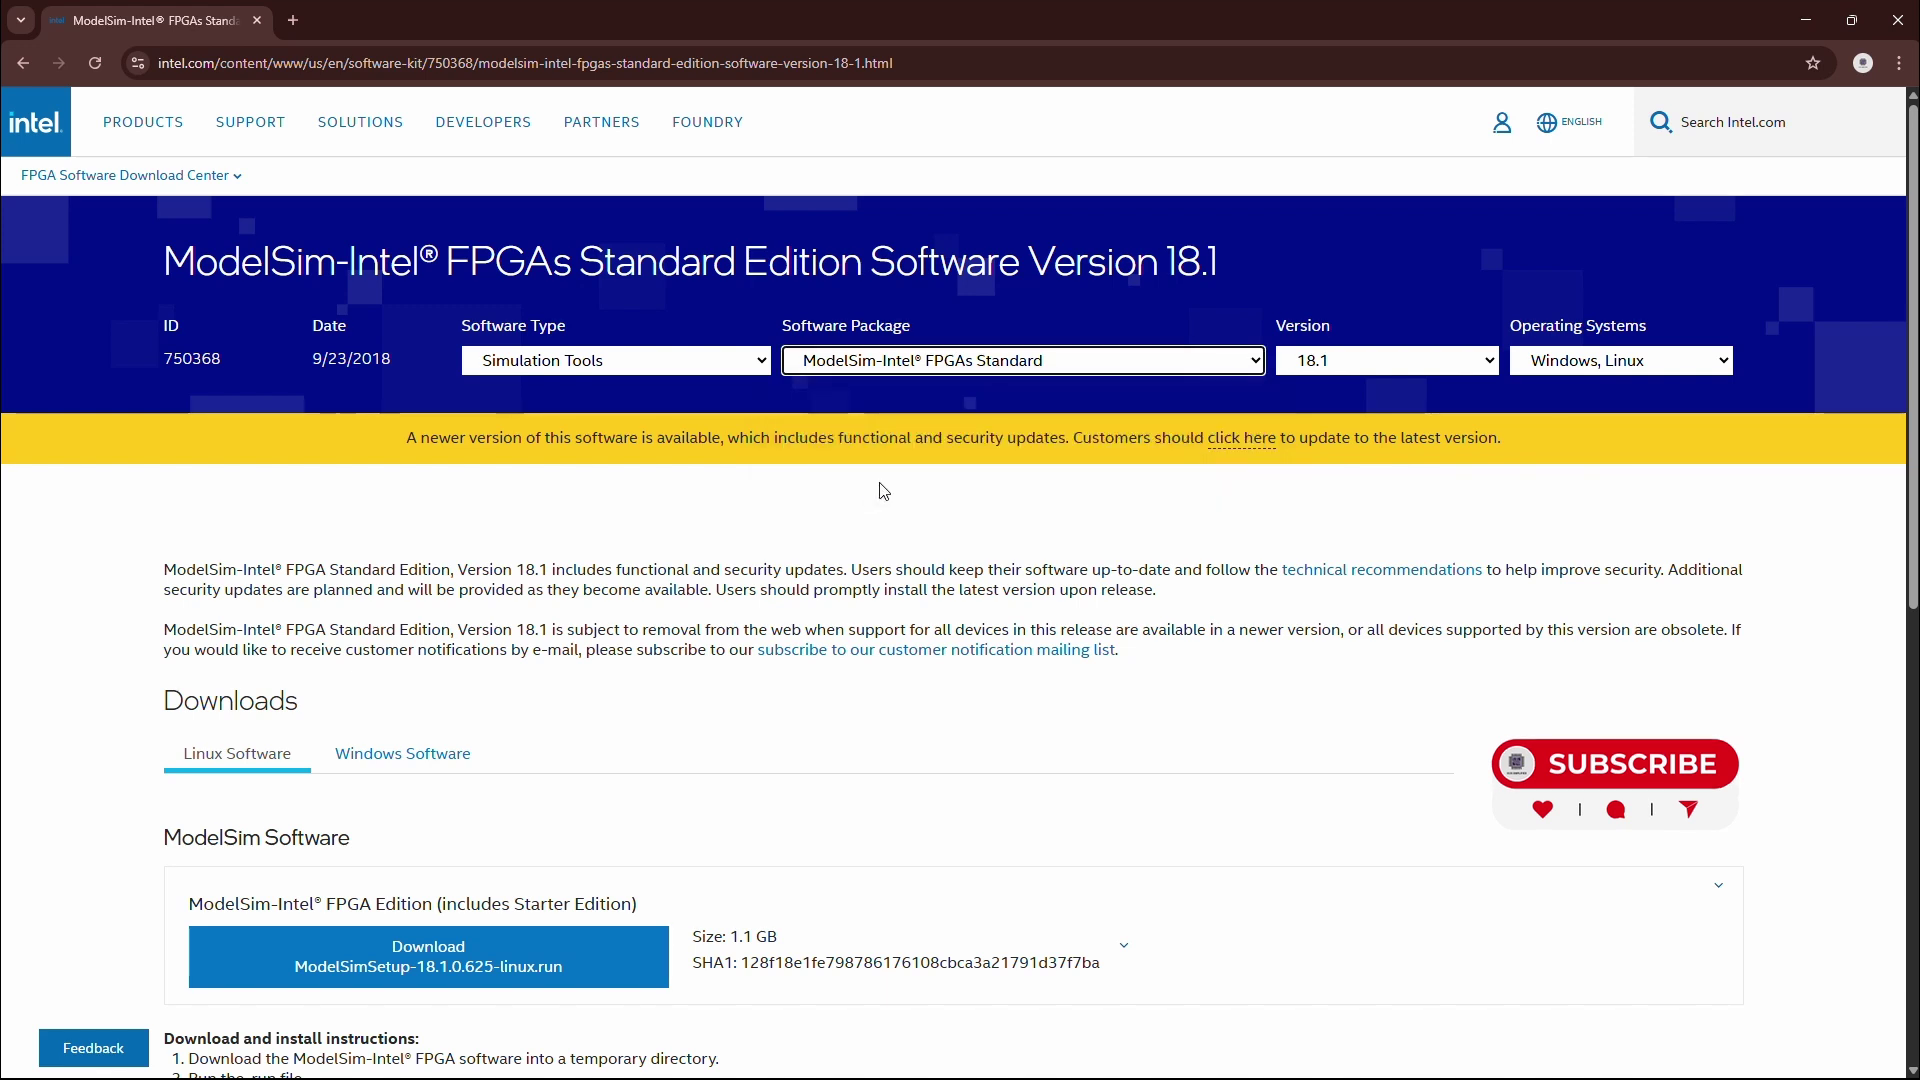
{"action": "left_click", "coordinate": [1398, 364]}
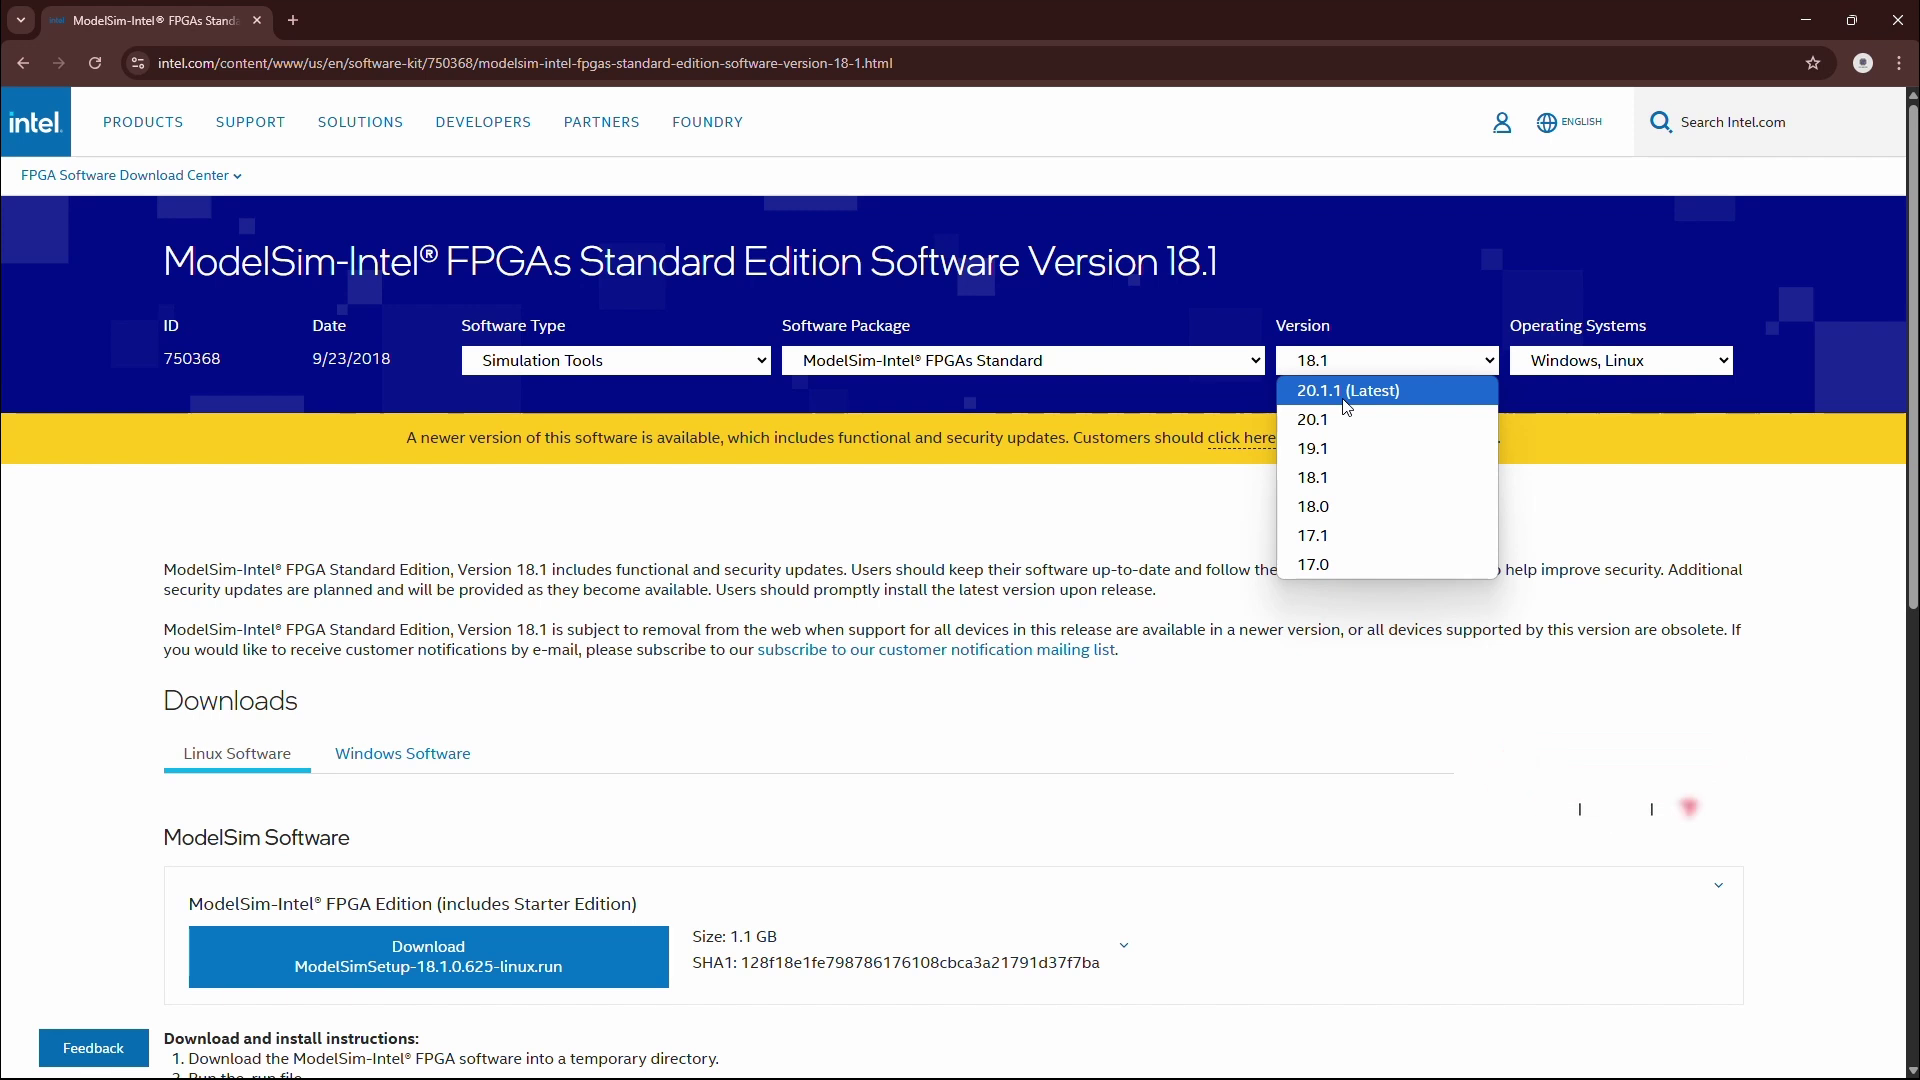
{"action": "left_click", "coordinate": [1344, 399]}
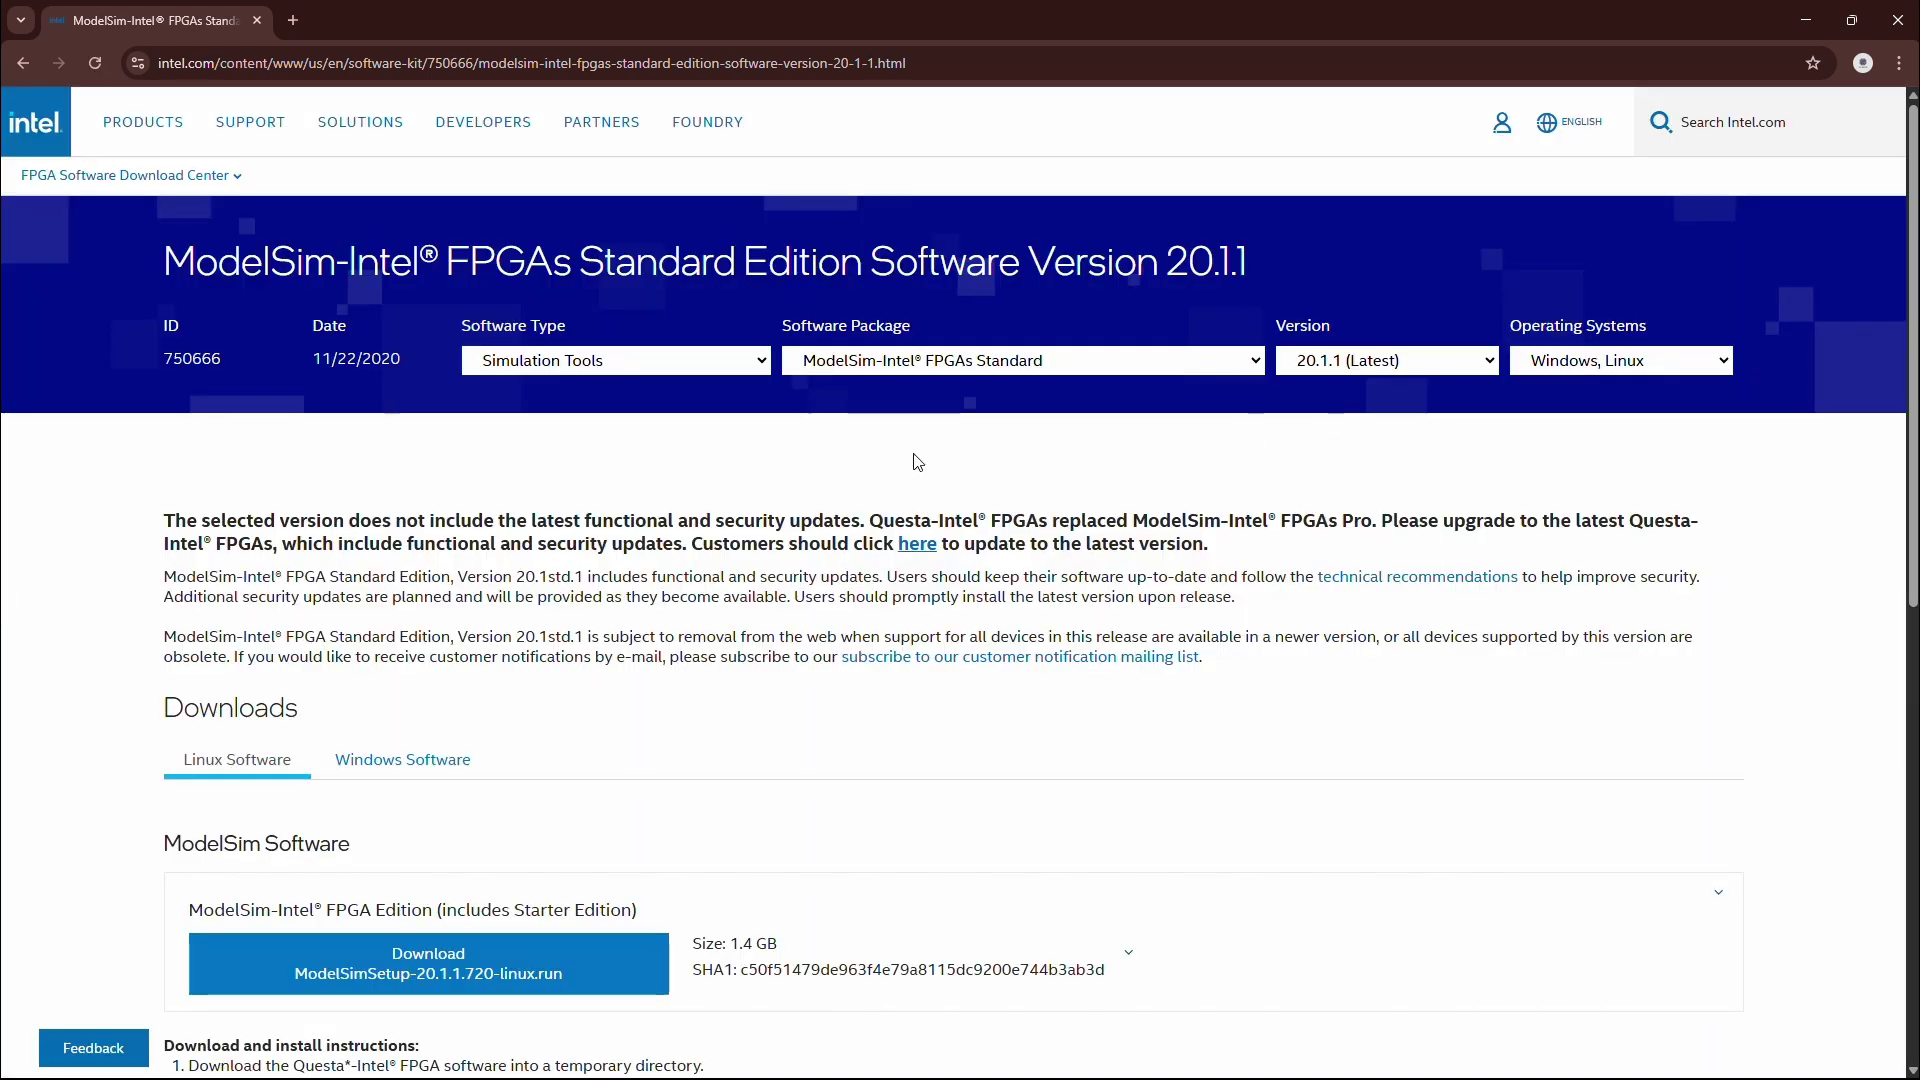
Step: Download ModelSimSetup-20.1.1.720-windows.exe from the Windows Software listing
{"action": "scroll", "coordinate": [953, 413], "scroll_direction": "down", "scroll_amount": 1}
{"action": "scroll", "coordinate": [953, 413], "scroll_direction": "down", "scroll_amount": 3}
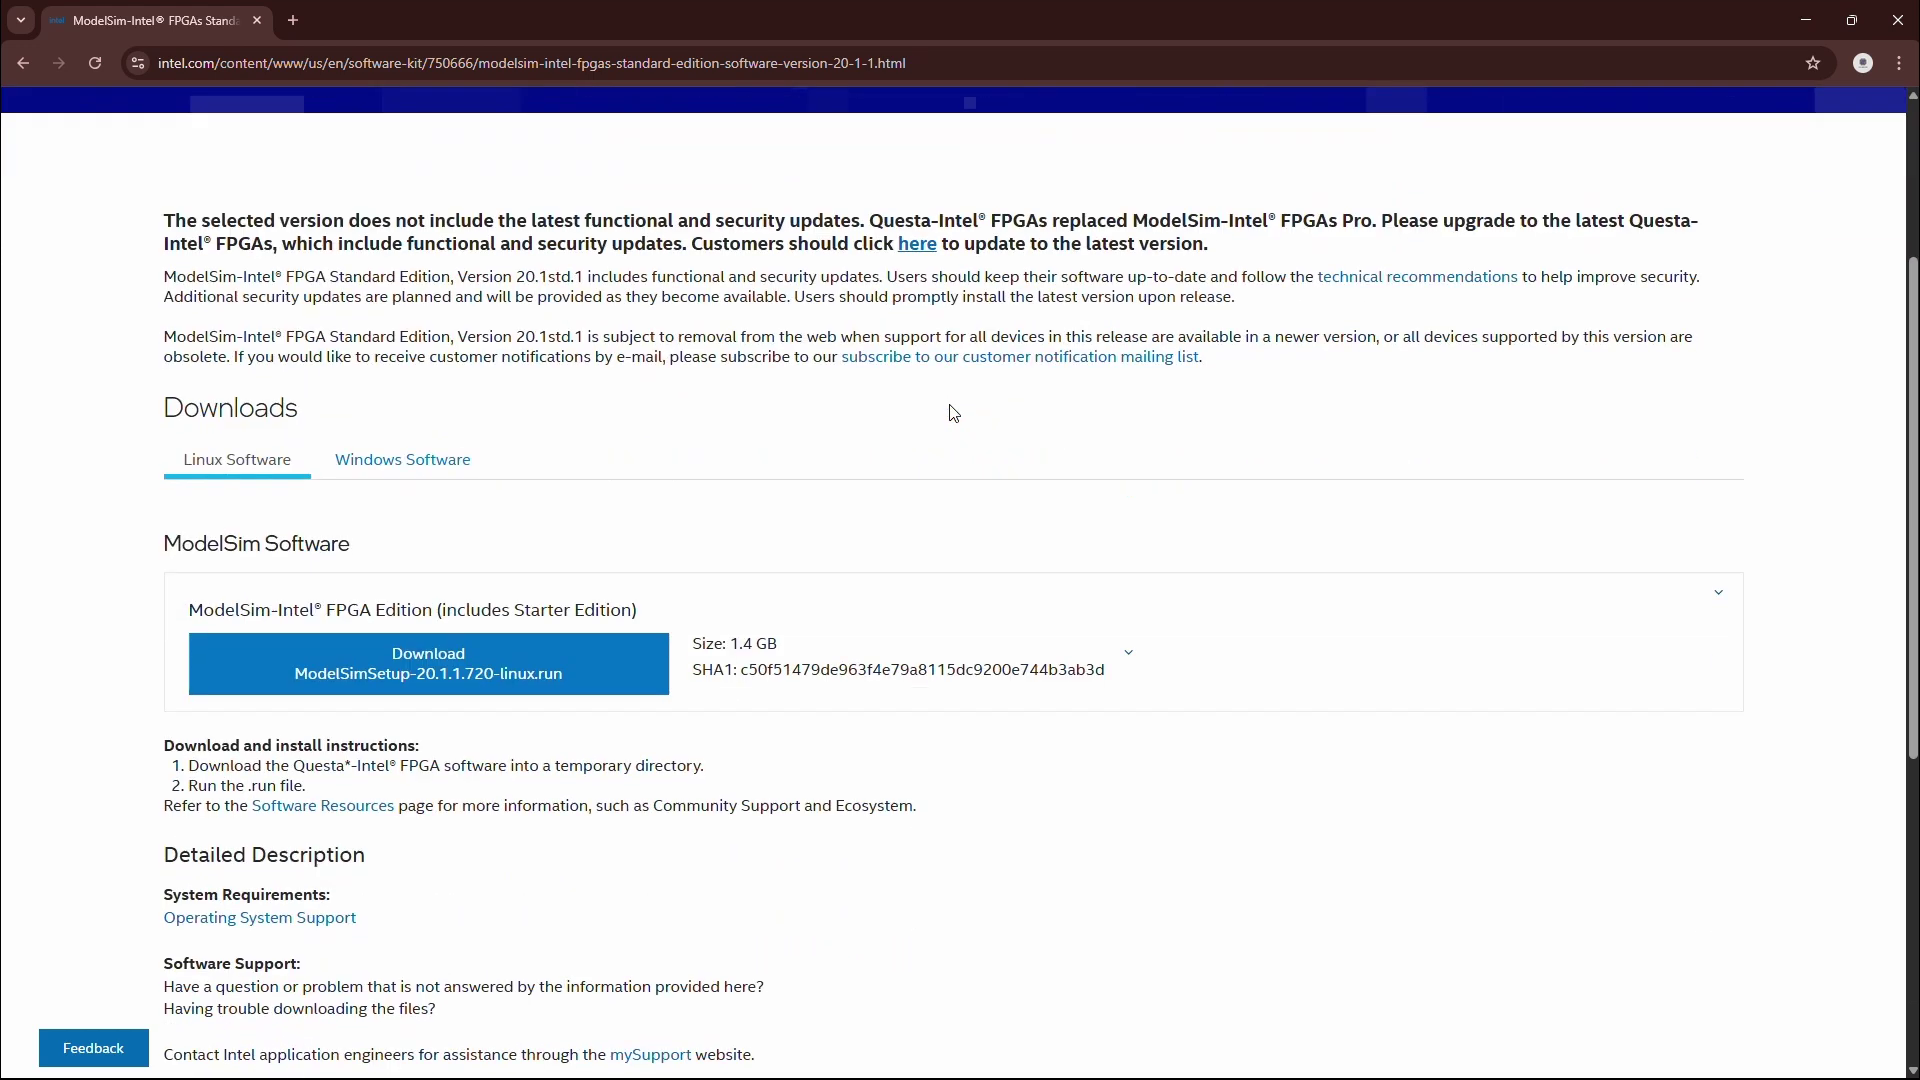
{"action": "left_click", "coordinate": [401, 463]}
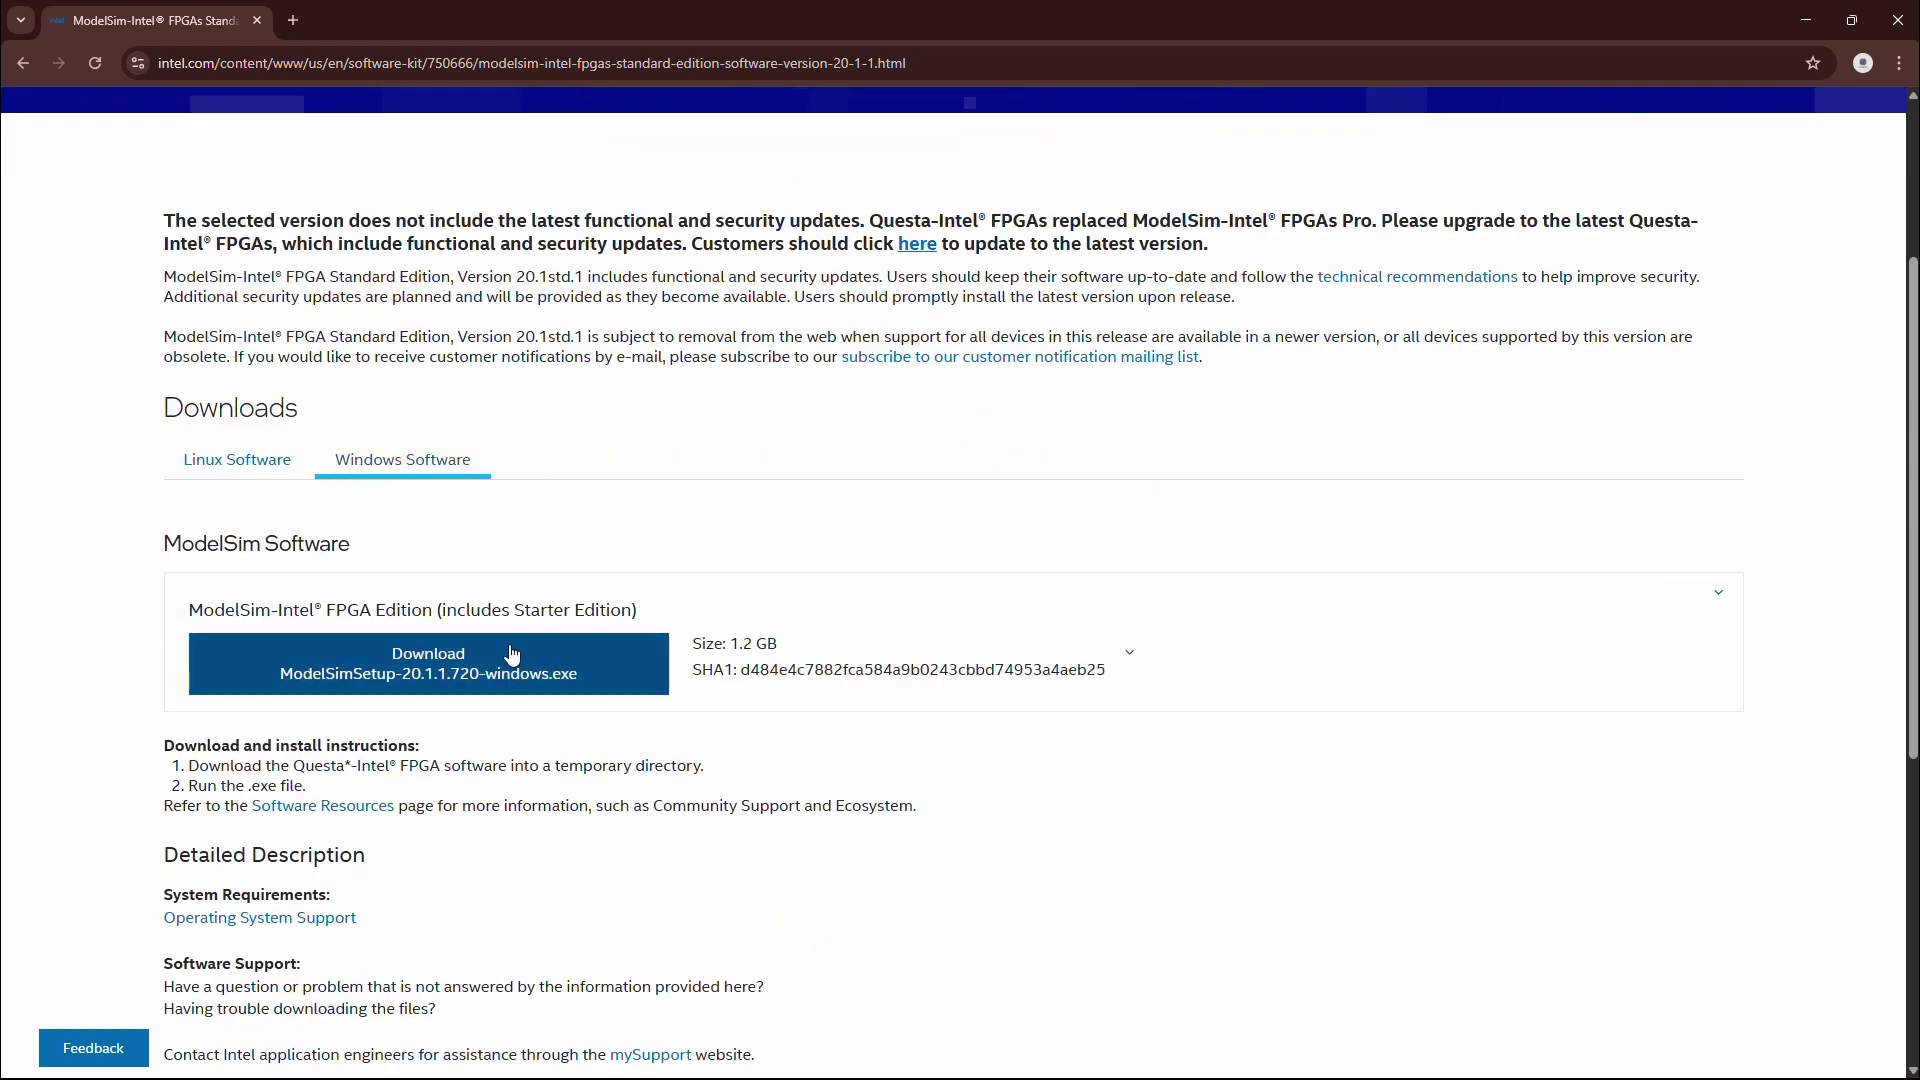
{"action": "left_click", "coordinate": [460, 670]}
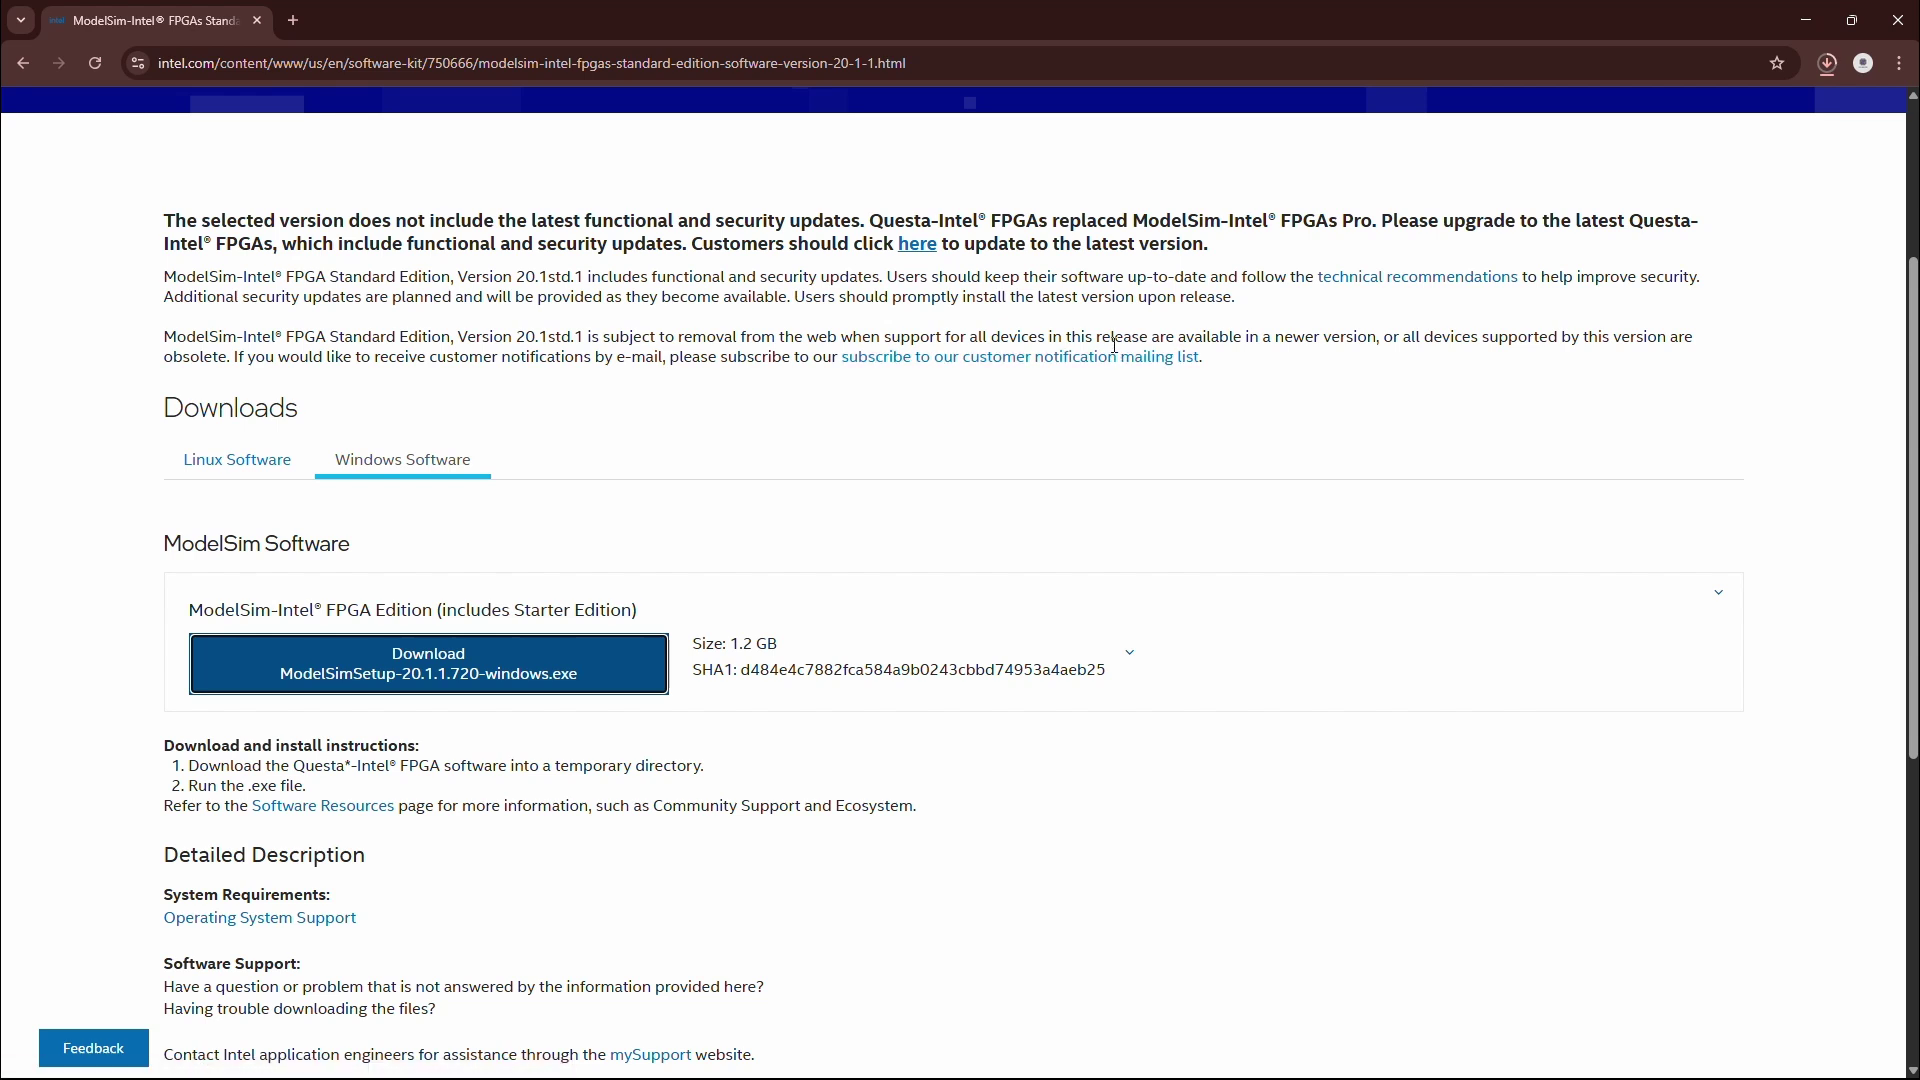
Step: Bring up the Downloads folder, pass the installer welcome page and keep Starter Edition
{"action": "key", "text": "alt+Tab"}
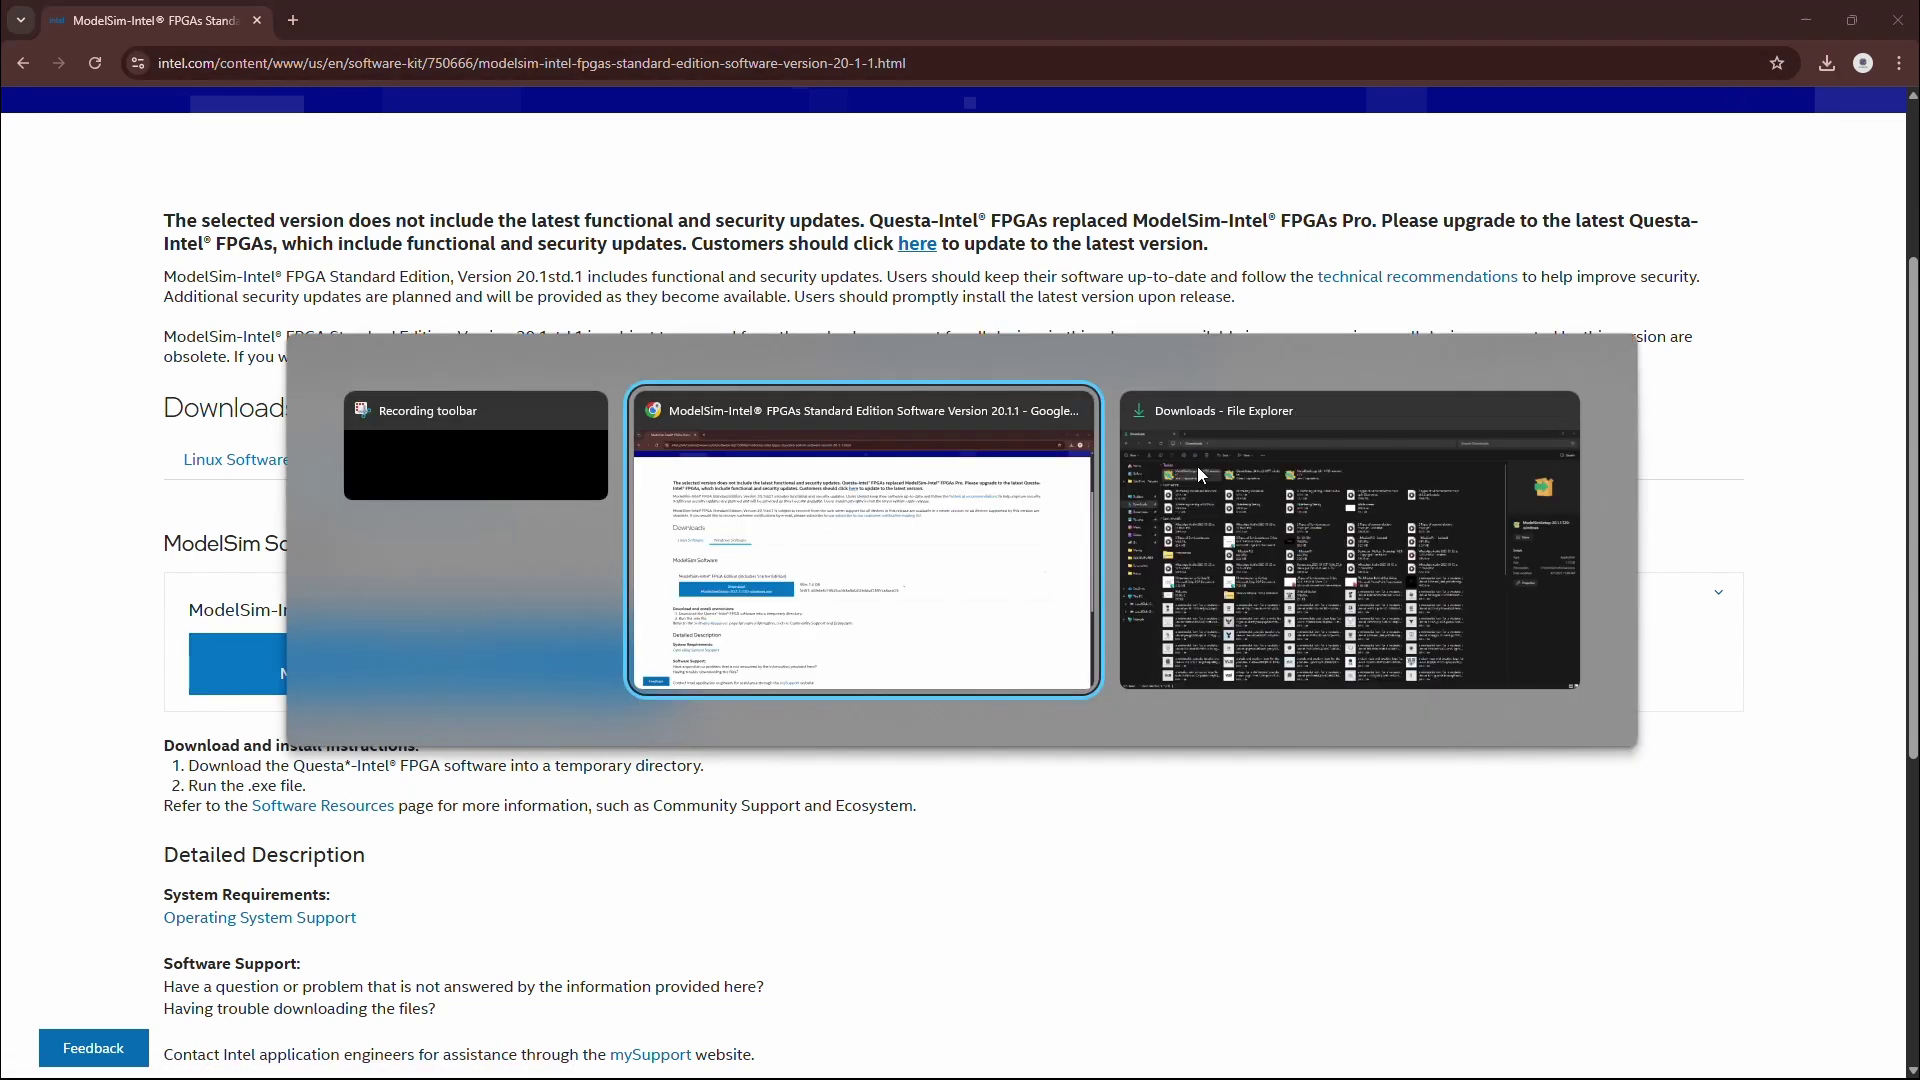
{"action": "left_click", "coordinate": [1197, 466]}
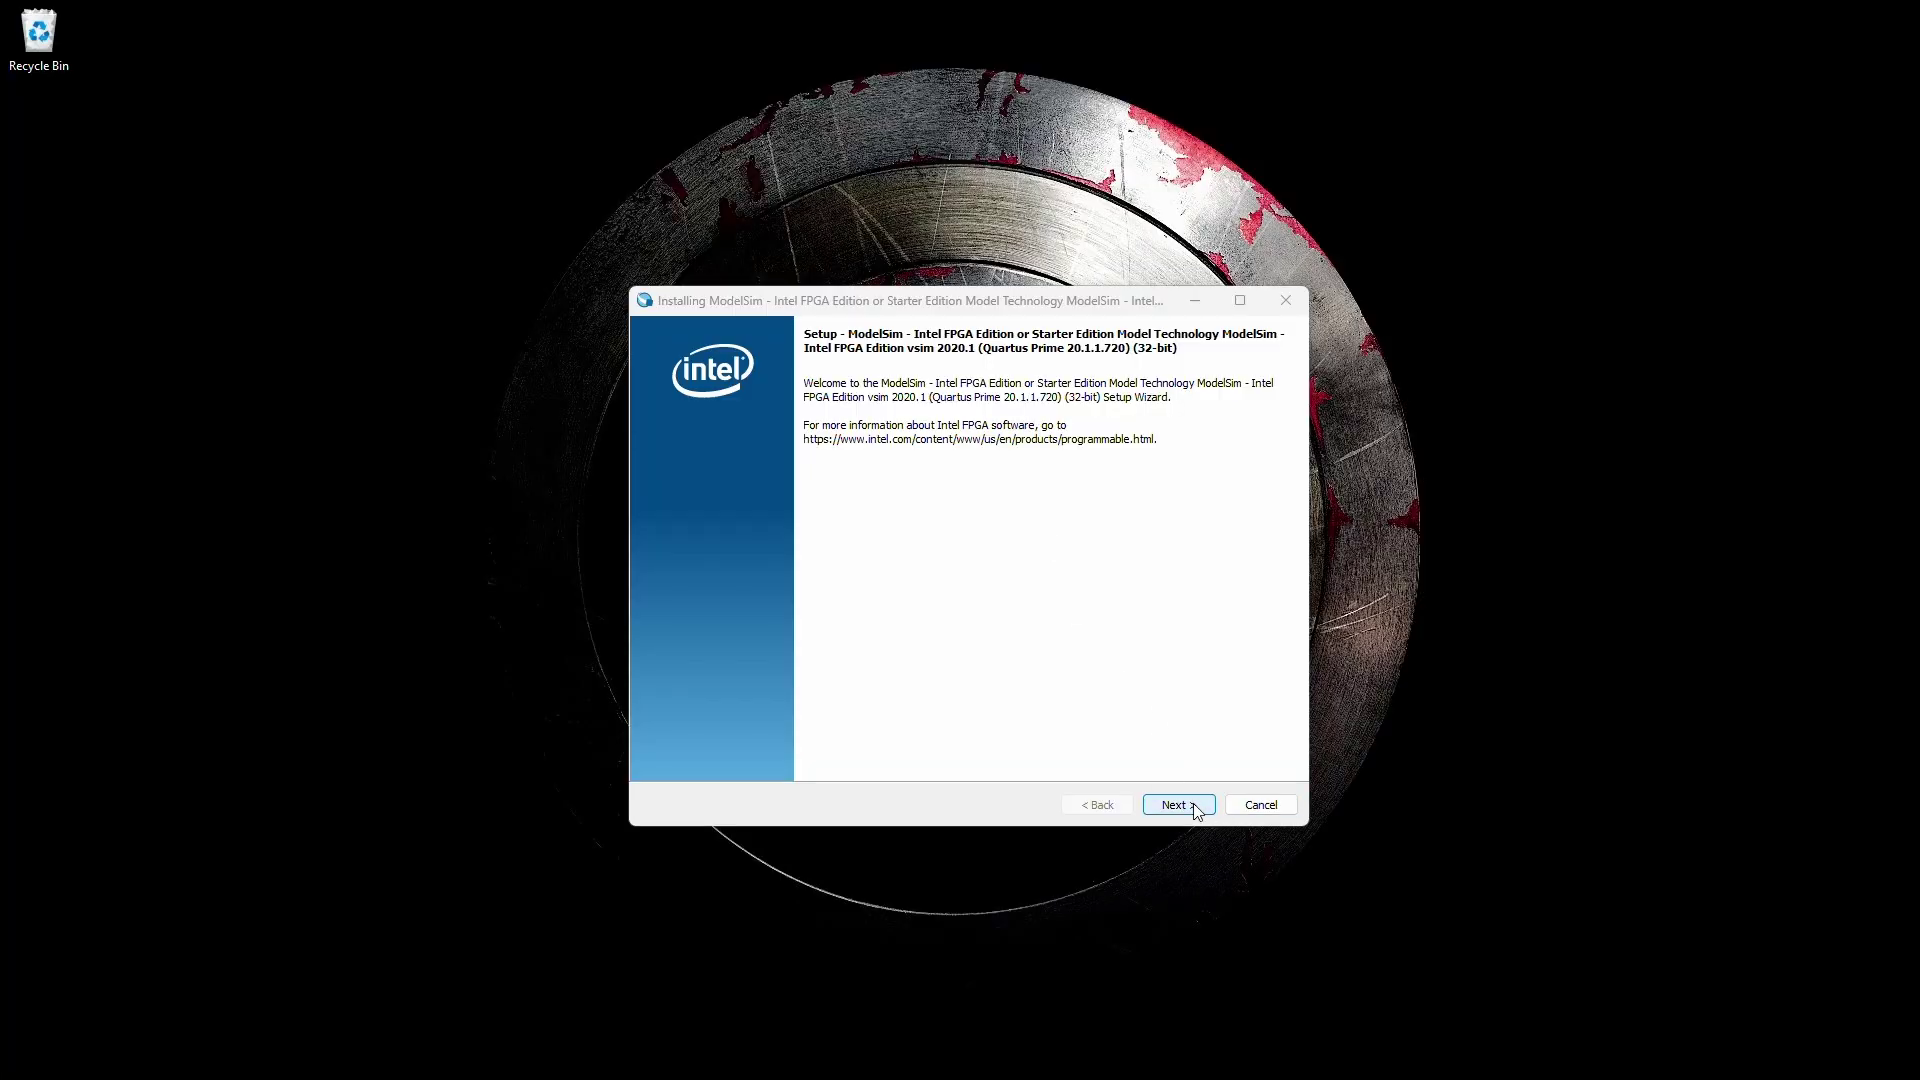
{"action": "left_click", "coordinate": [1195, 804]}
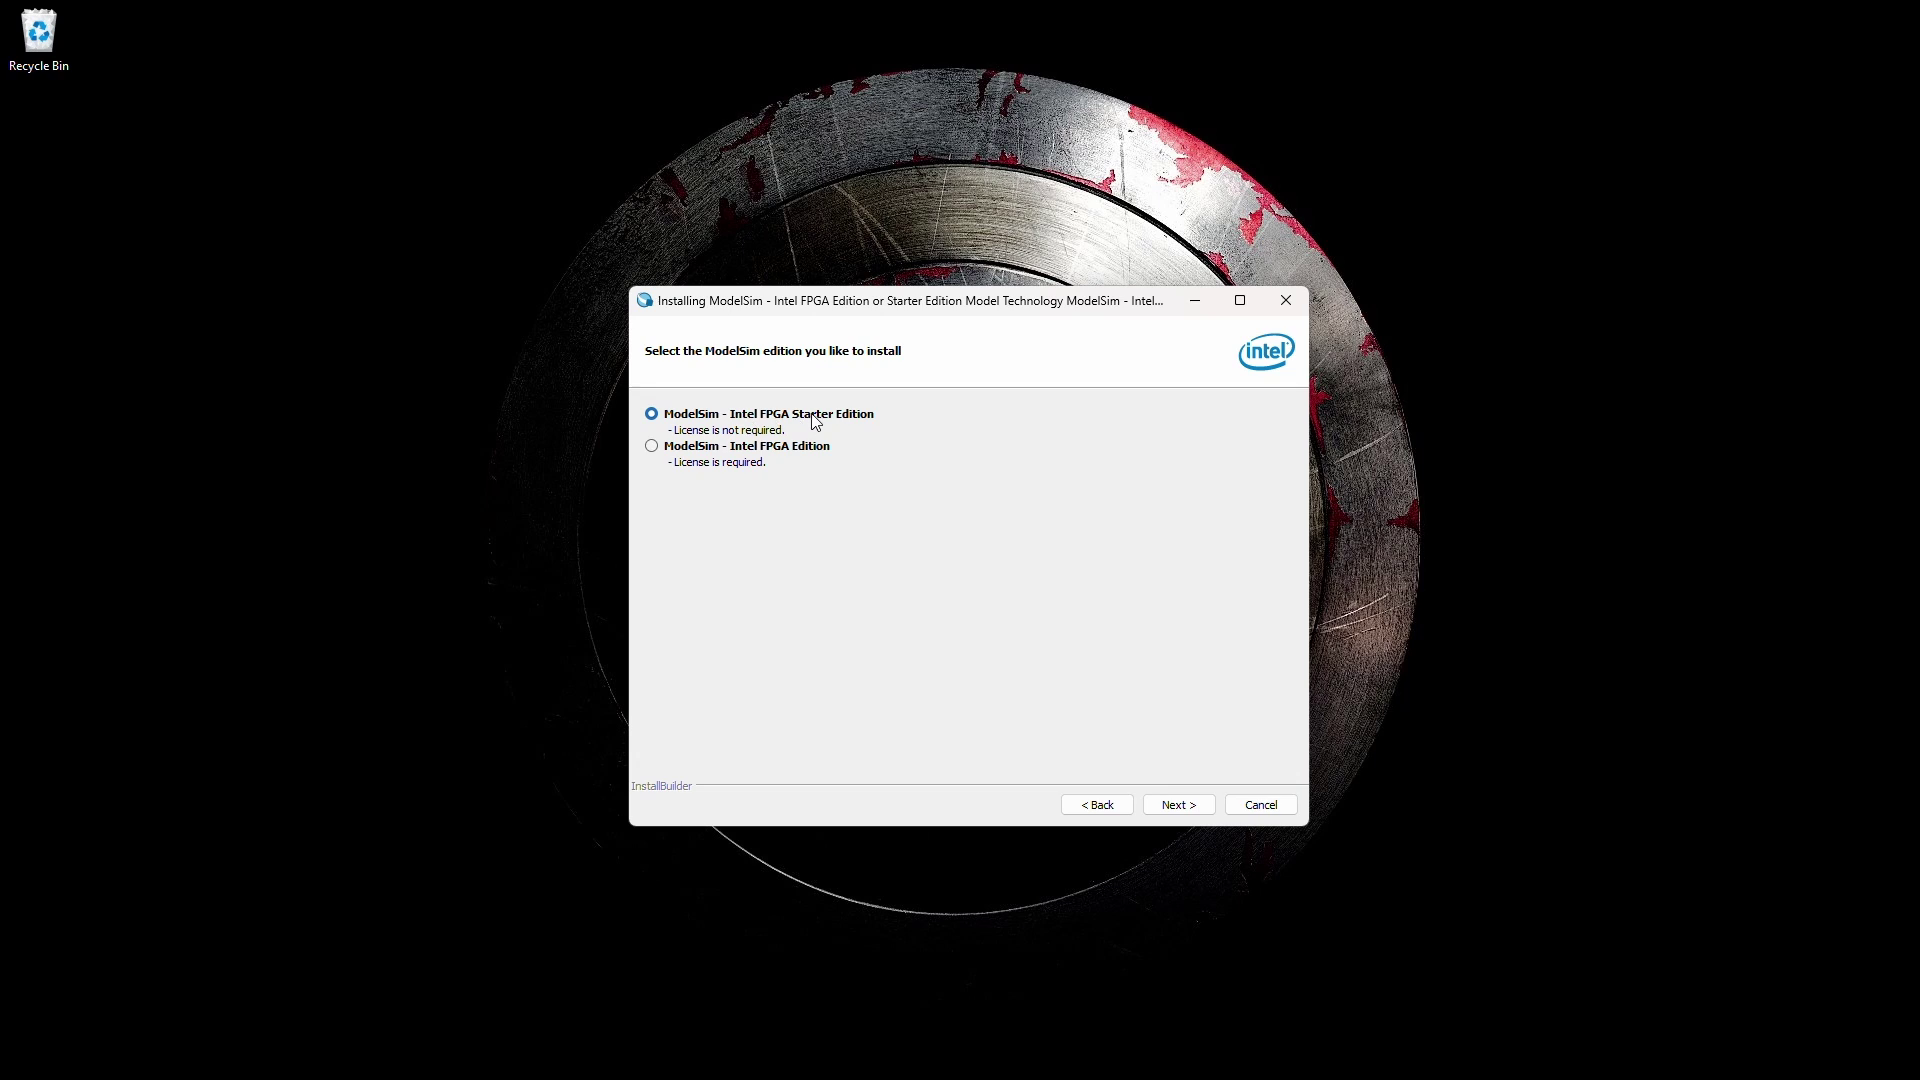
{"action": "left_click", "coordinate": [1172, 800]}
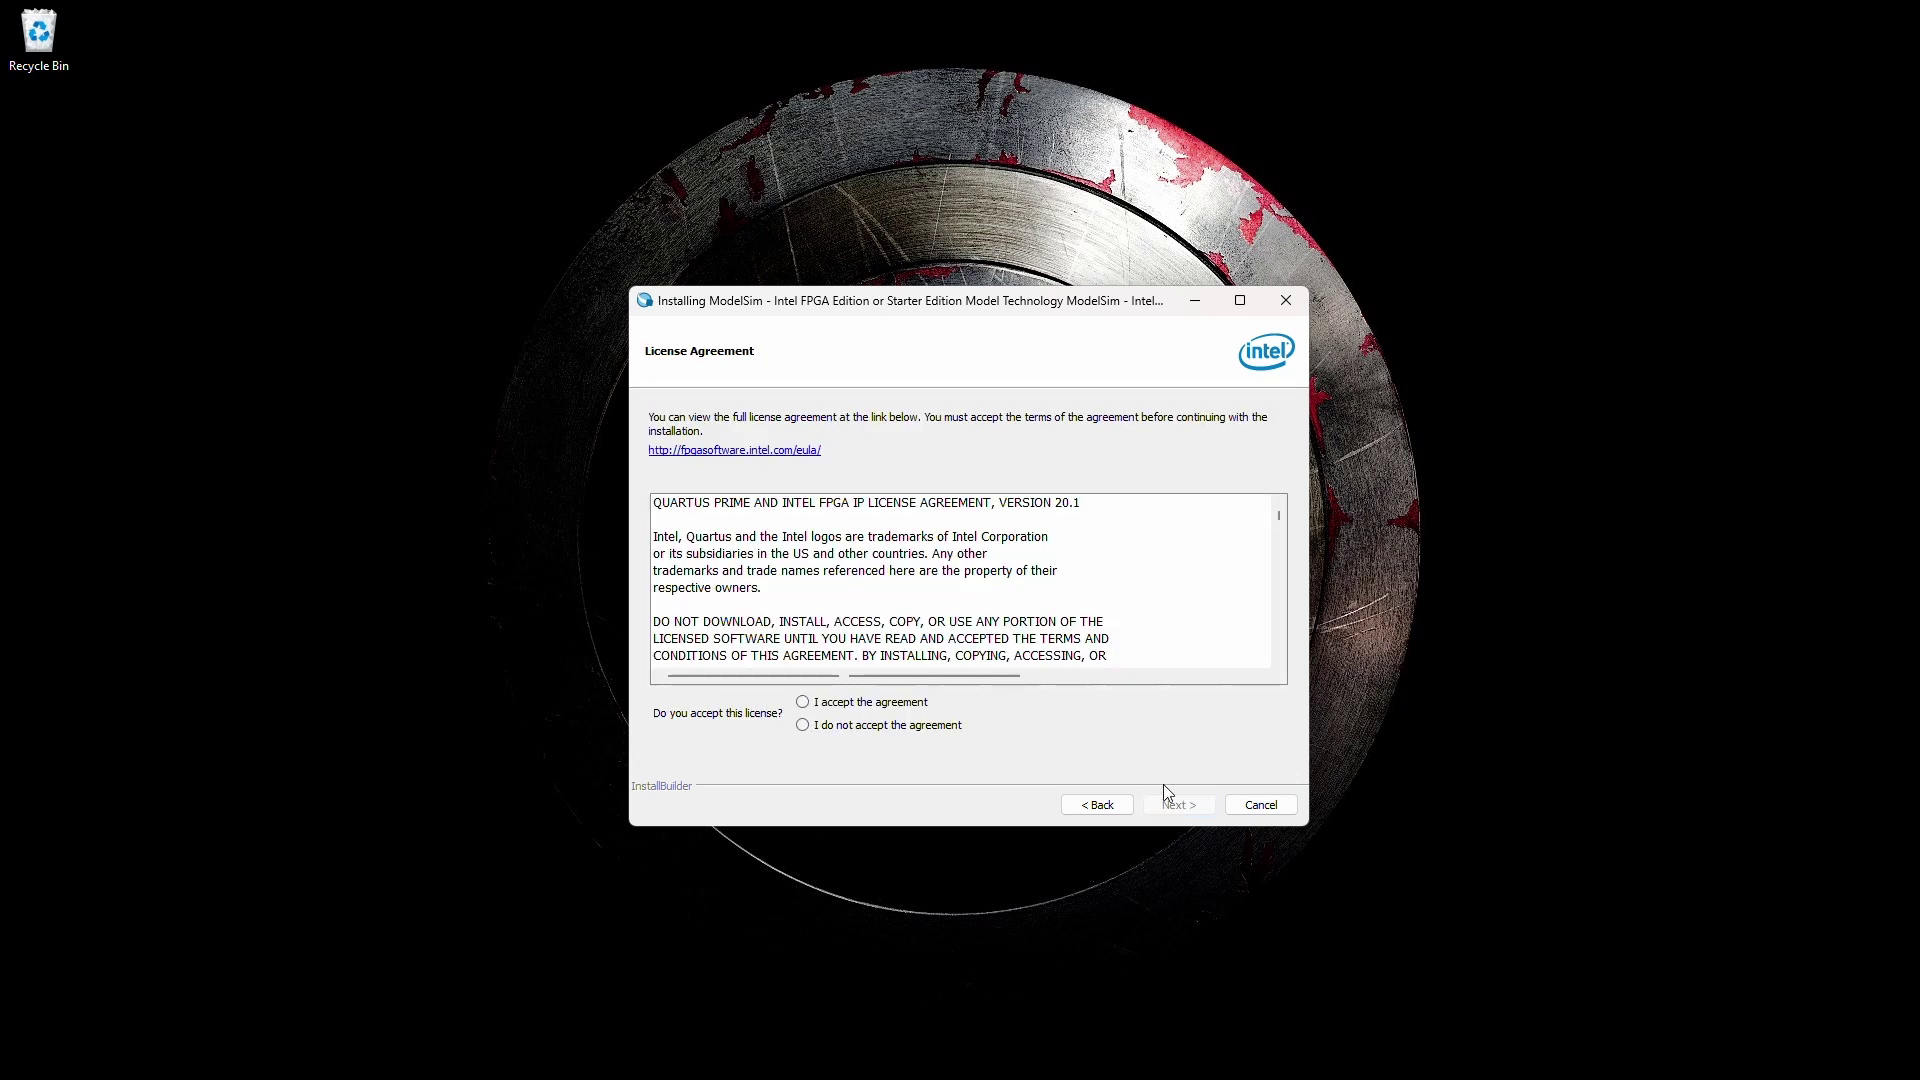
Step: Accept the license, keep C:\intelFPGA\20.1 as the folder, install, and finish
{"action": "scroll", "coordinate": [993, 621], "scroll_direction": "down", "scroll_amount": 5}
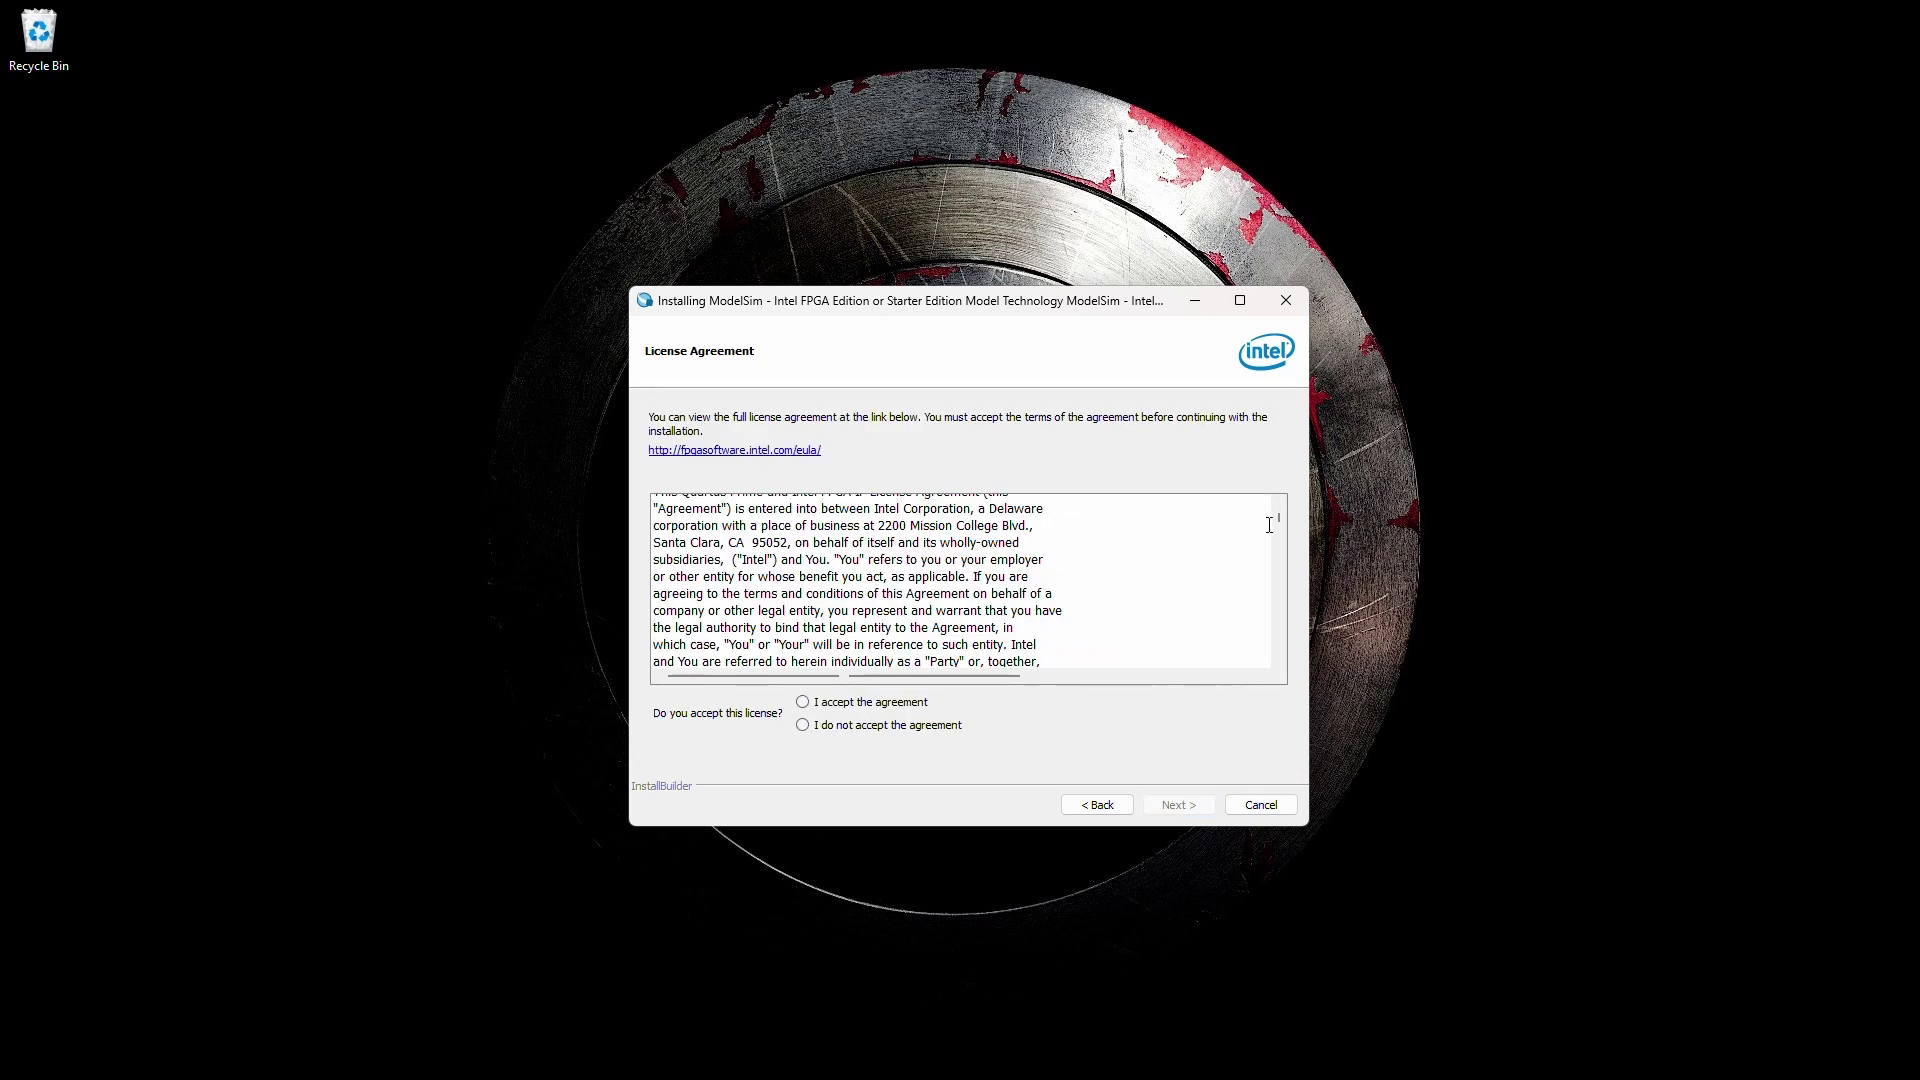
{"action": "scroll", "coordinate": [1279, 523], "scroll_direction": "down", "scroll_amount": 5}
{"action": "scroll", "coordinate": [1280, 525], "scroll_direction": "up", "scroll_amount": 5}
{"action": "left_click", "coordinate": [921, 701]}
{"action": "left_click", "coordinate": [1180, 801]}
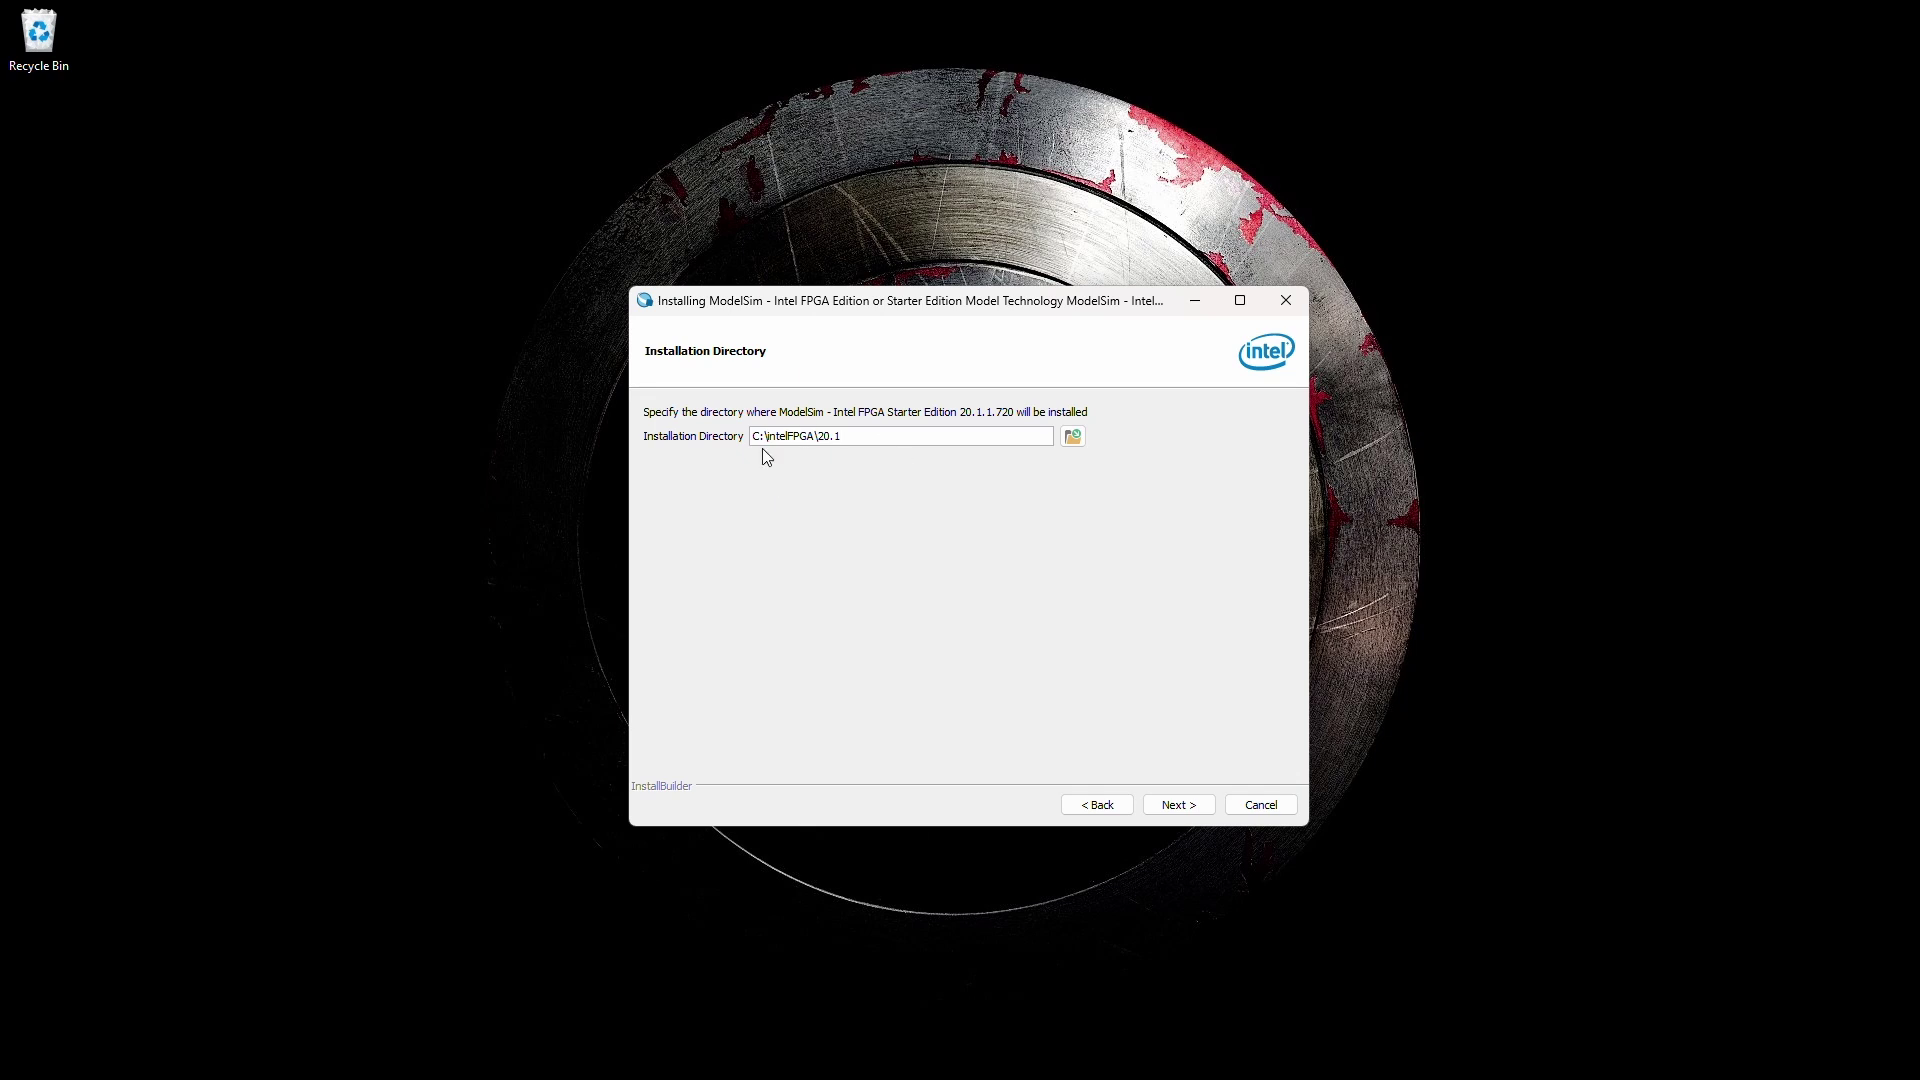
{"action": "left_click", "coordinate": [1184, 806]}
{"action": "left_click", "coordinate": [1186, 808]}
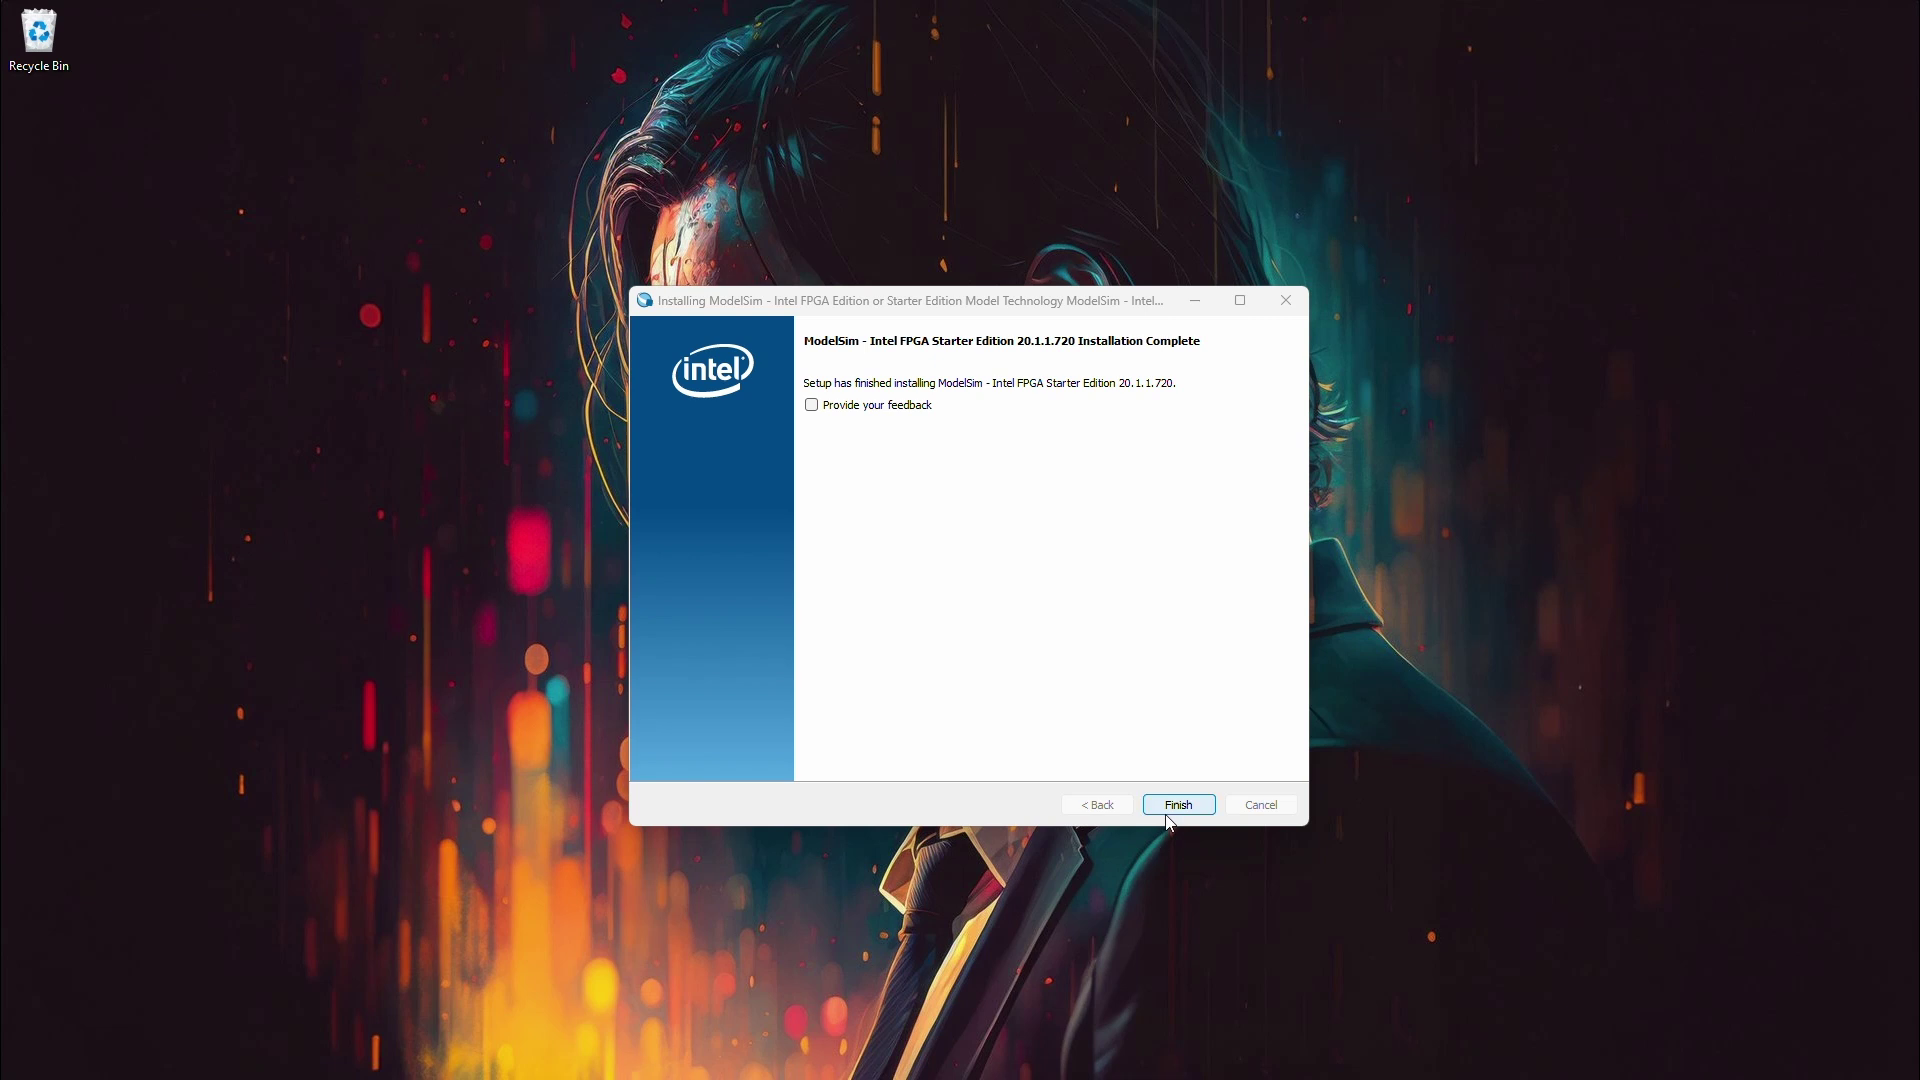
{"action": "left_click", "coordinate": [1178, 805]}
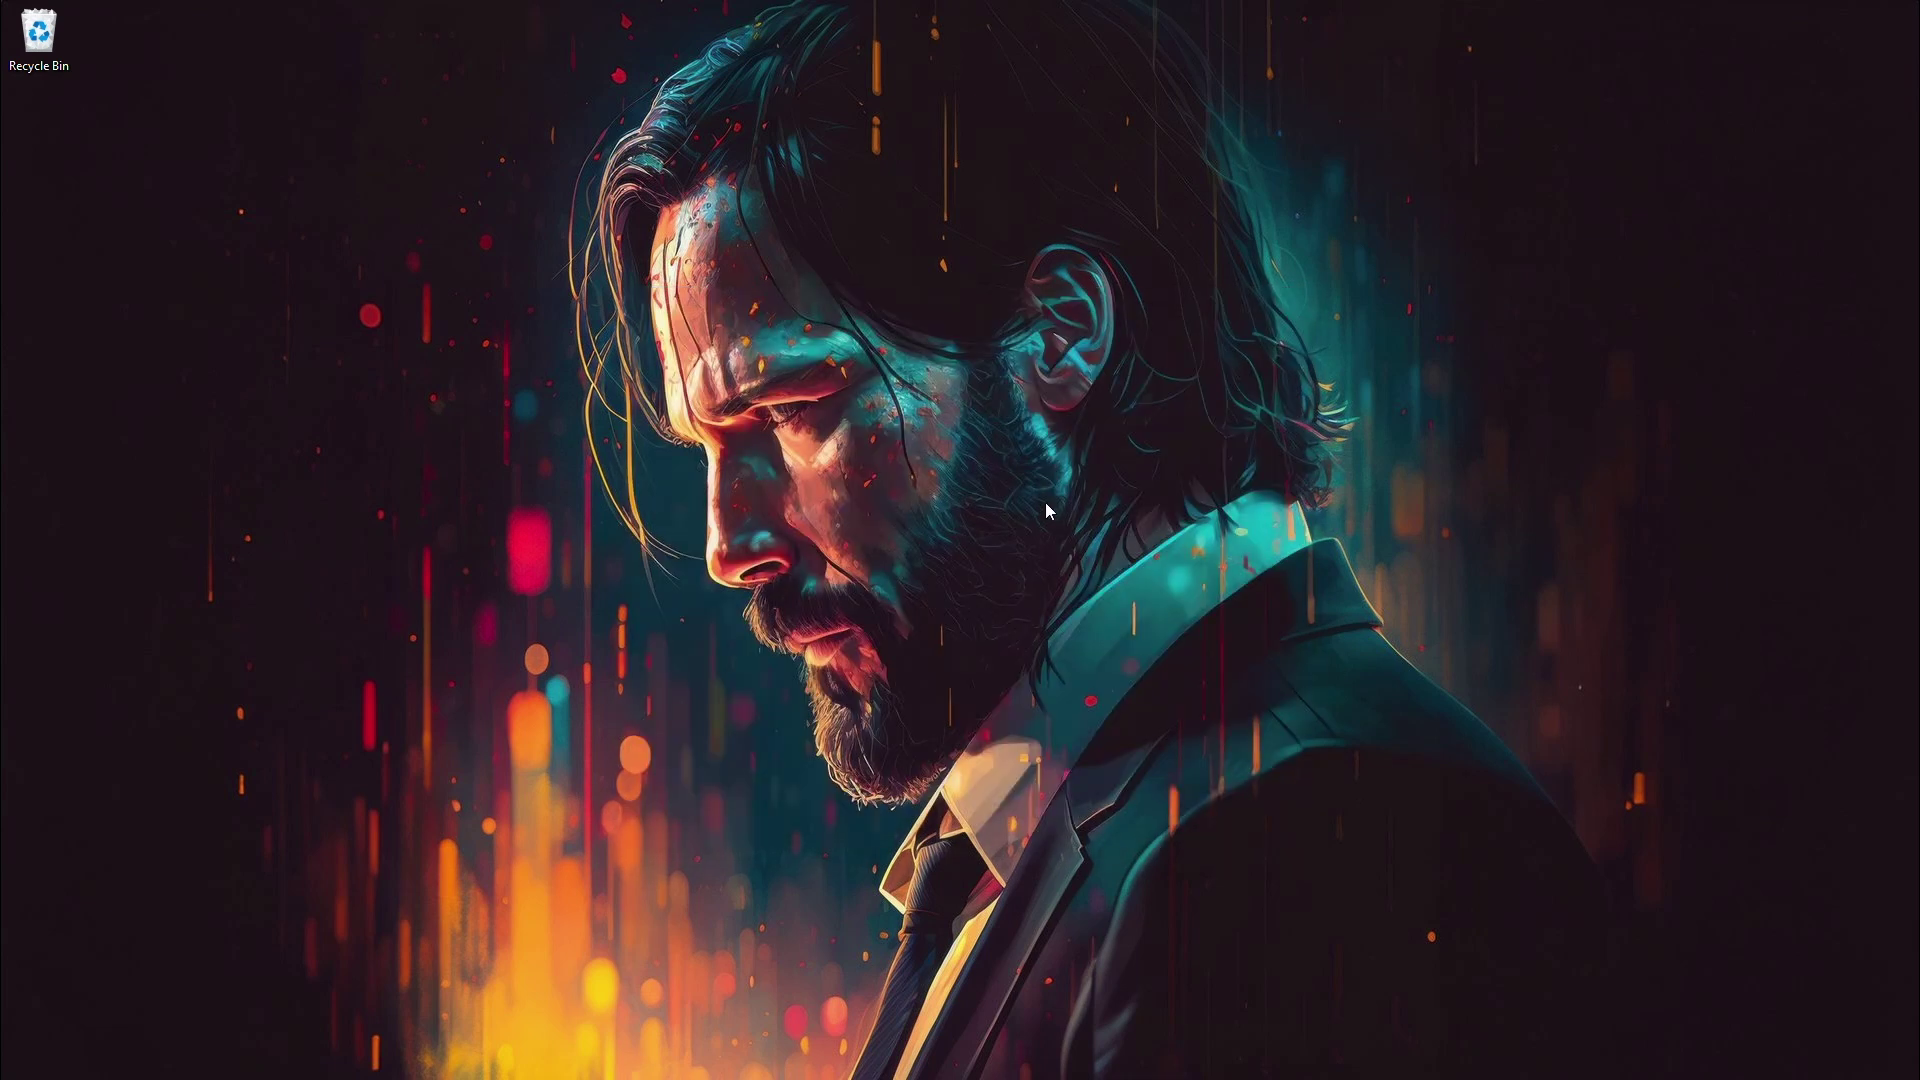
Step: Launch ModelSim from Windows search and start Create a Project from Jumpstart
{"action": "key", "text": "super"}
{"action": "type", "text": "M"}
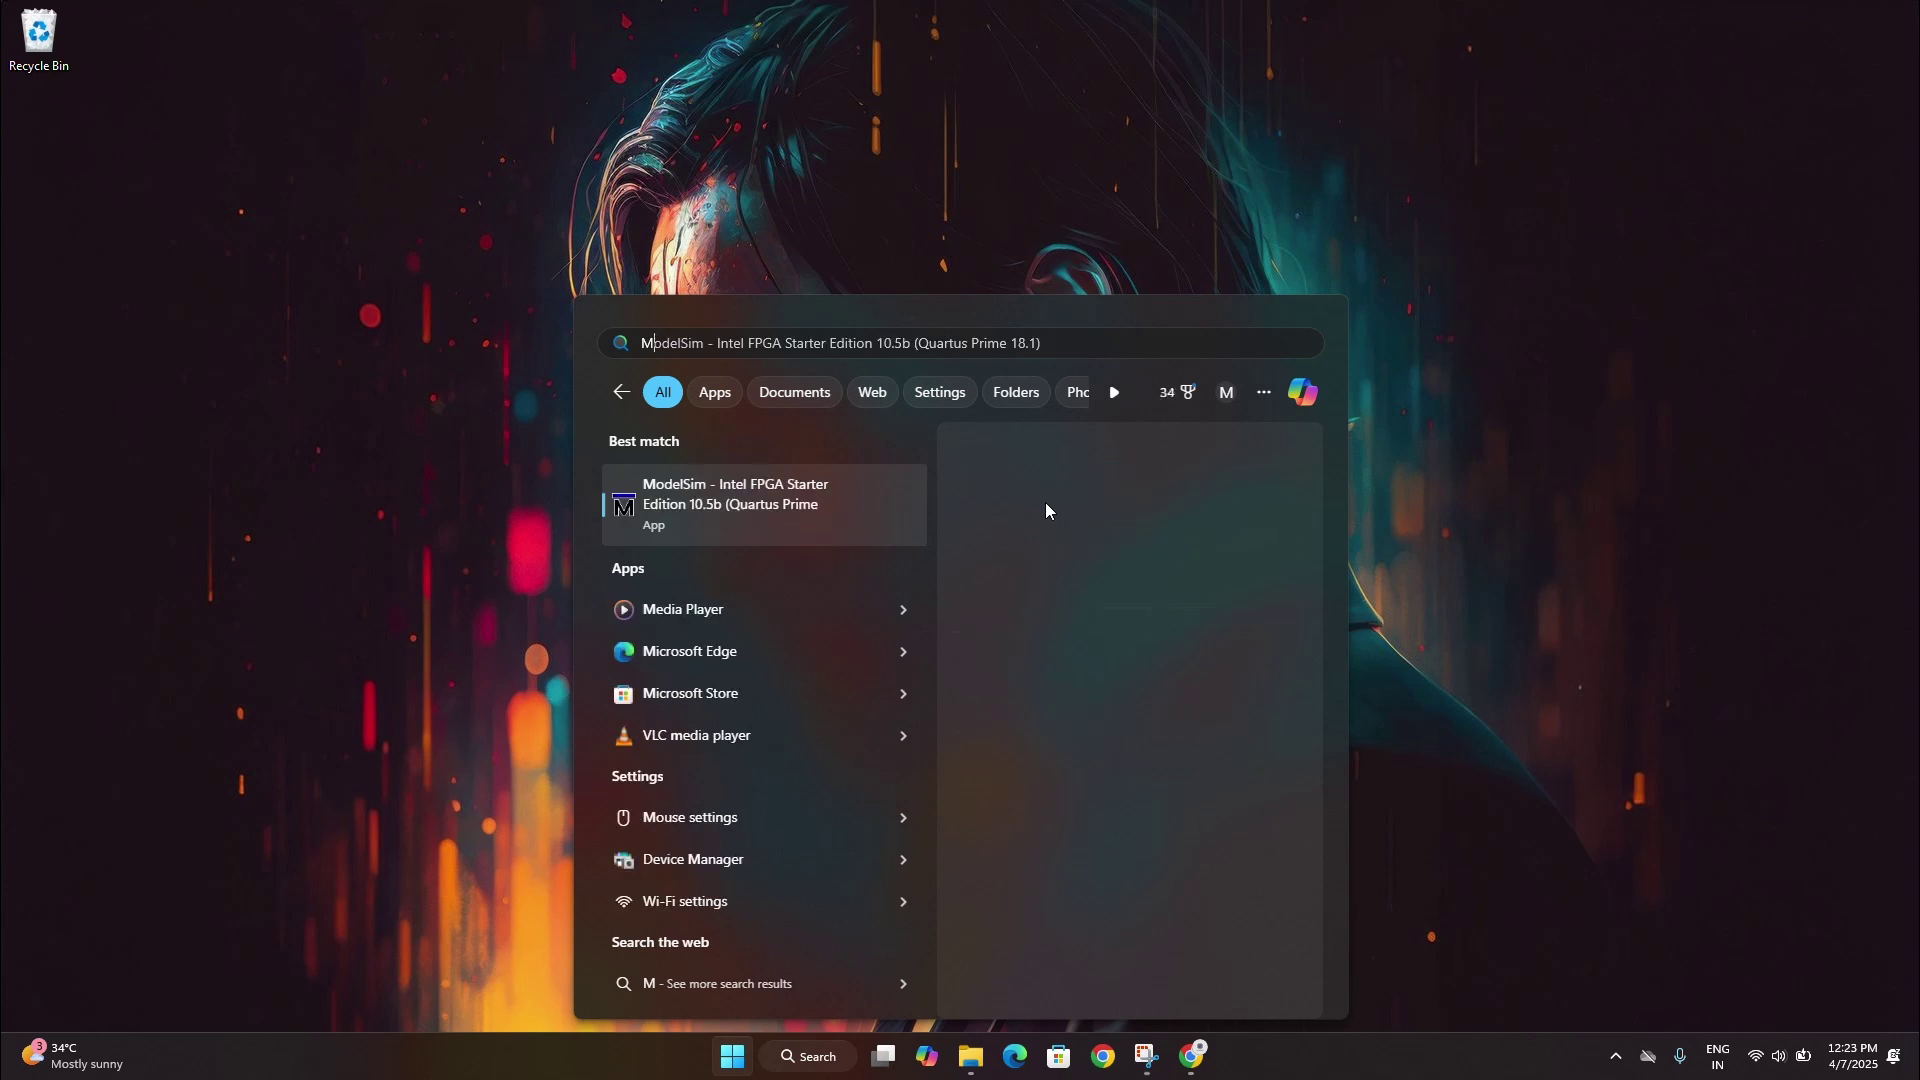
{"action": "type", "text": "odel"}
{"action": "key", "text": "Return"}
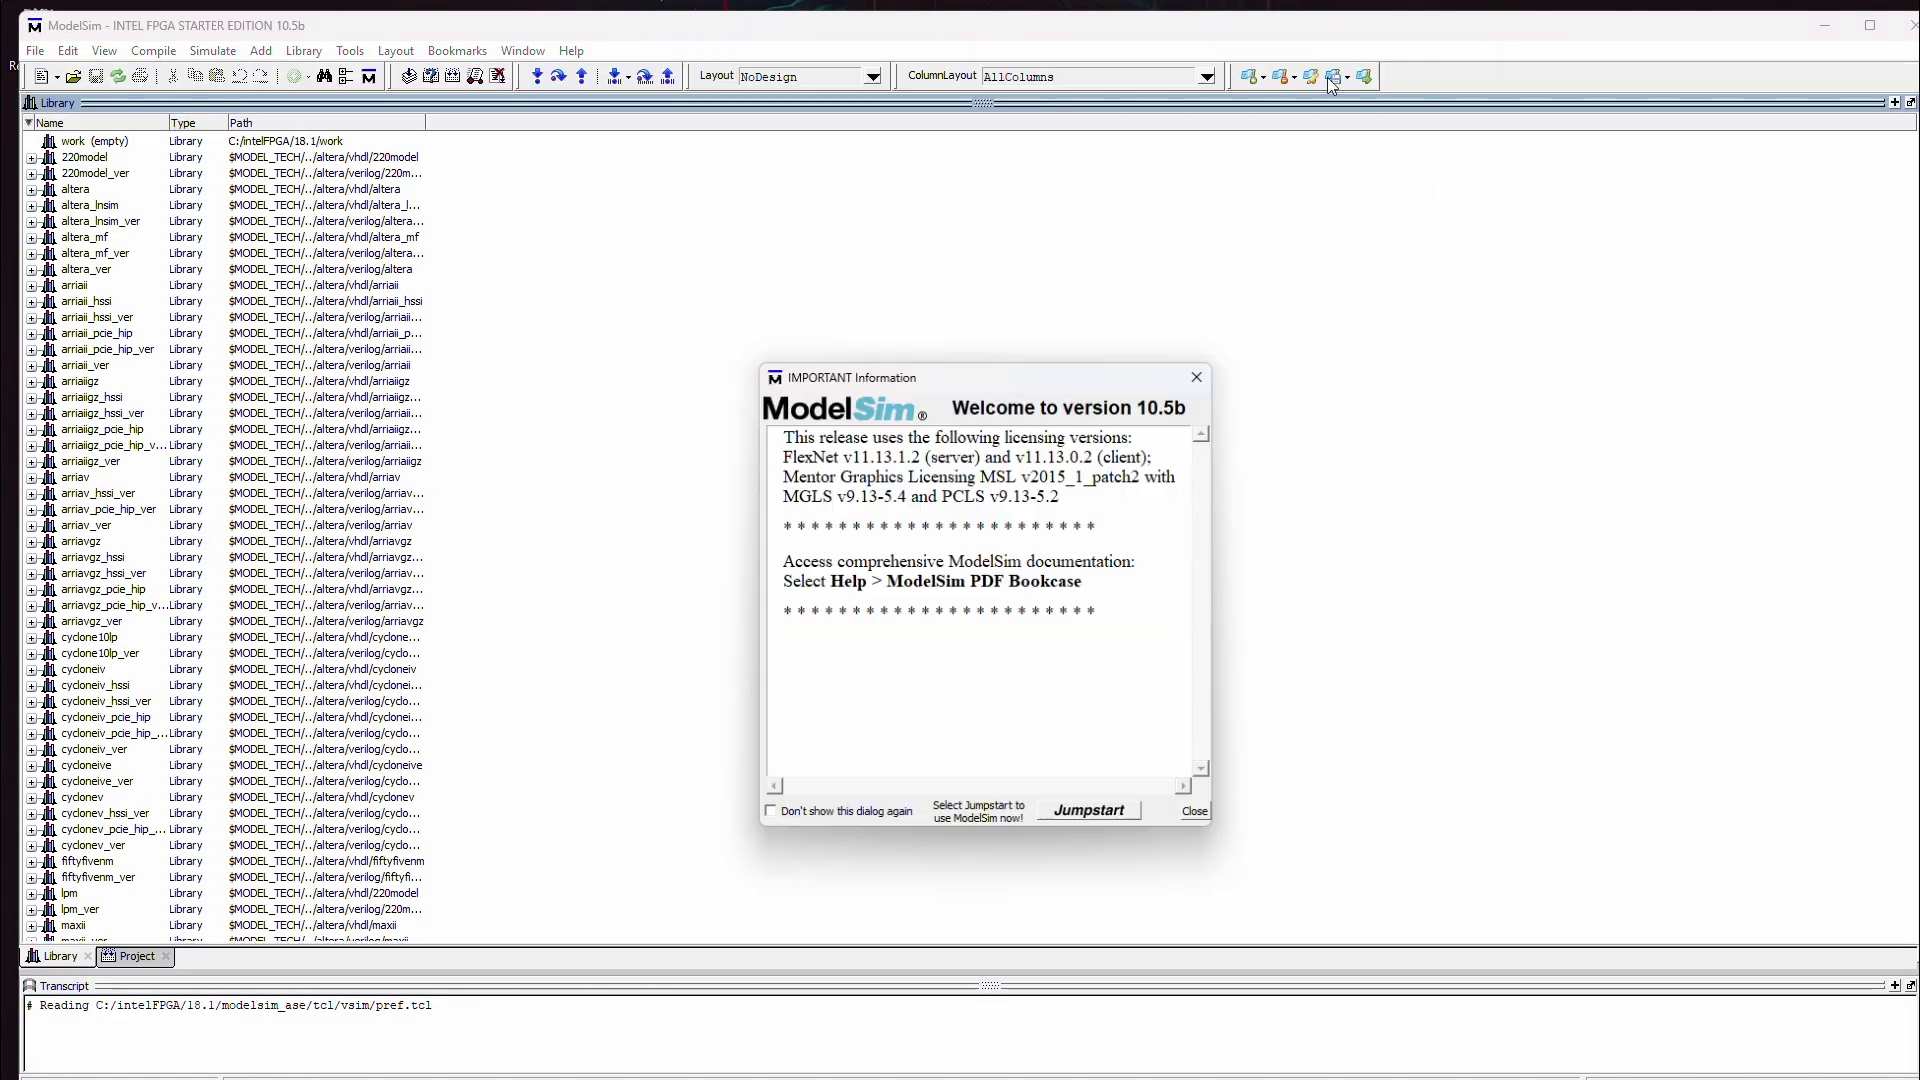
{"action": "left_click", "coordinate": [1120, 818]}
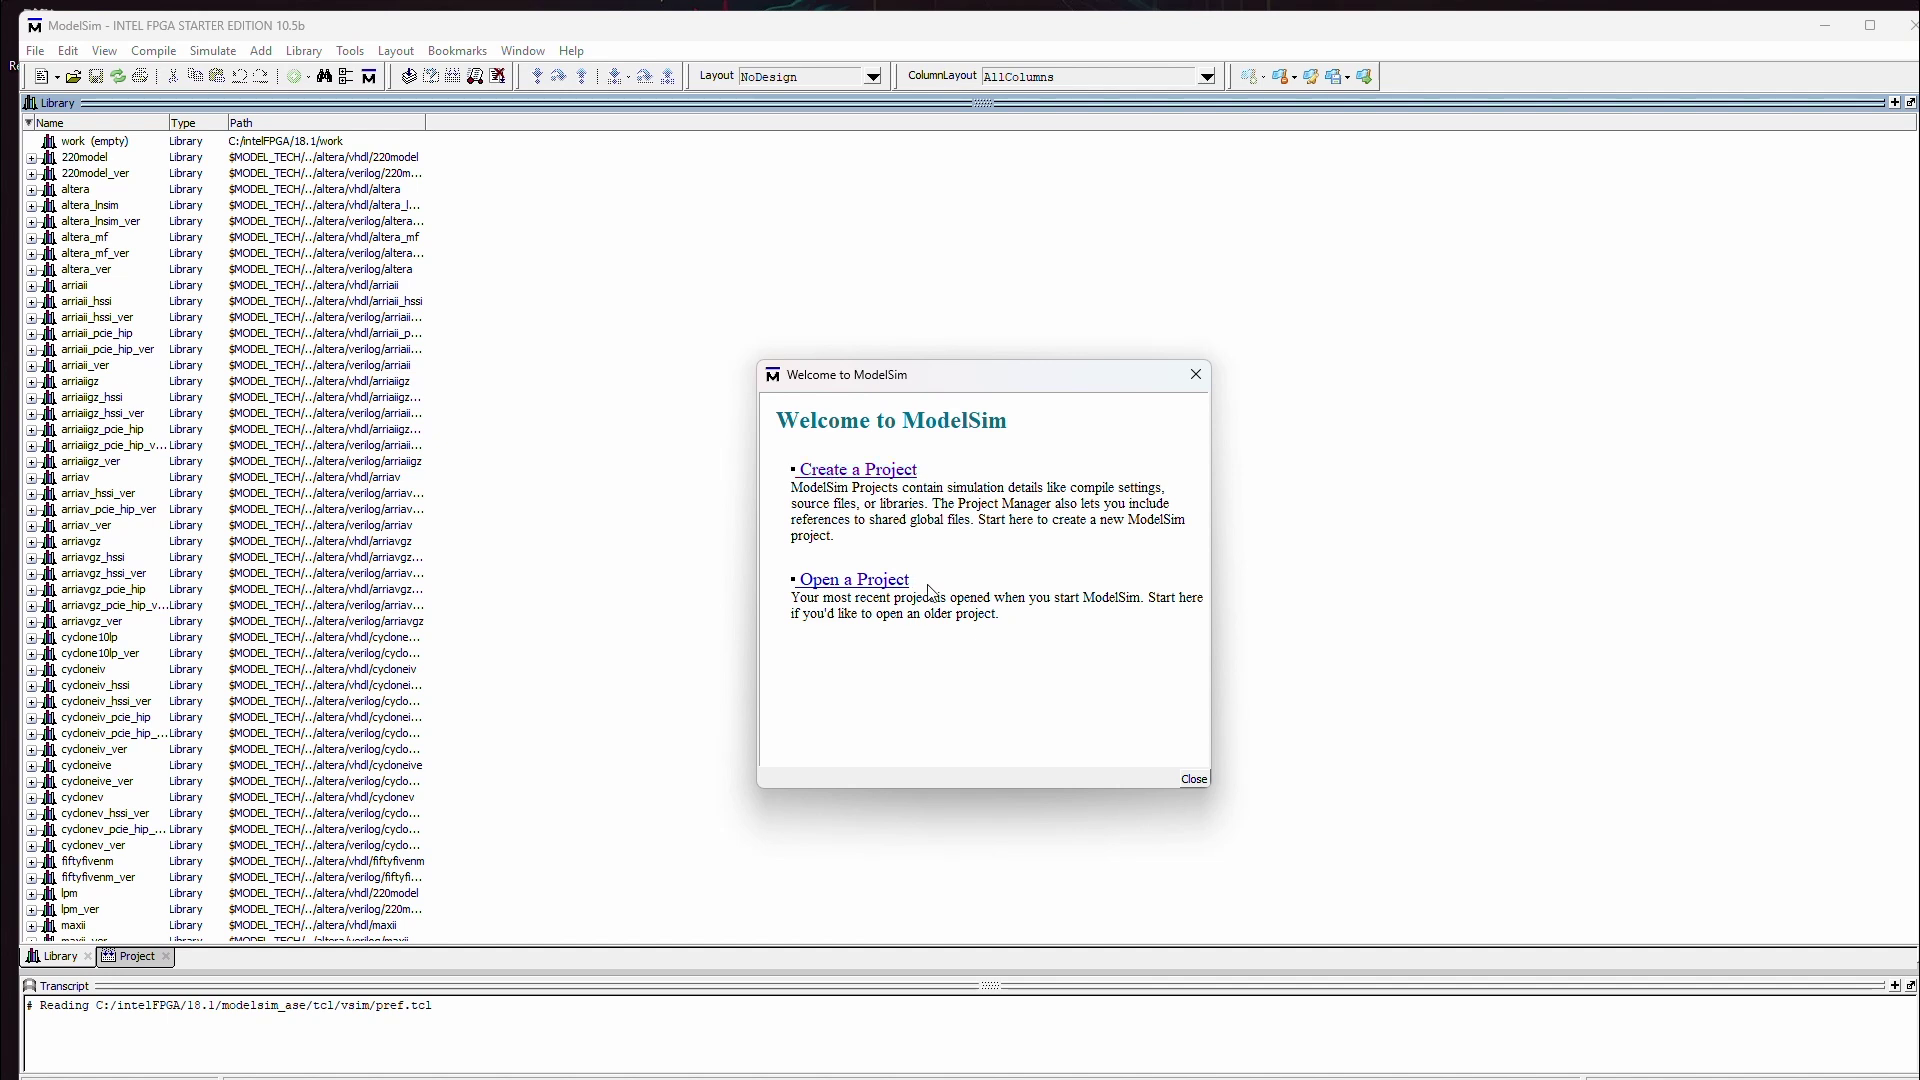
{"action": "left_click", "coordinate": [903, 472]}
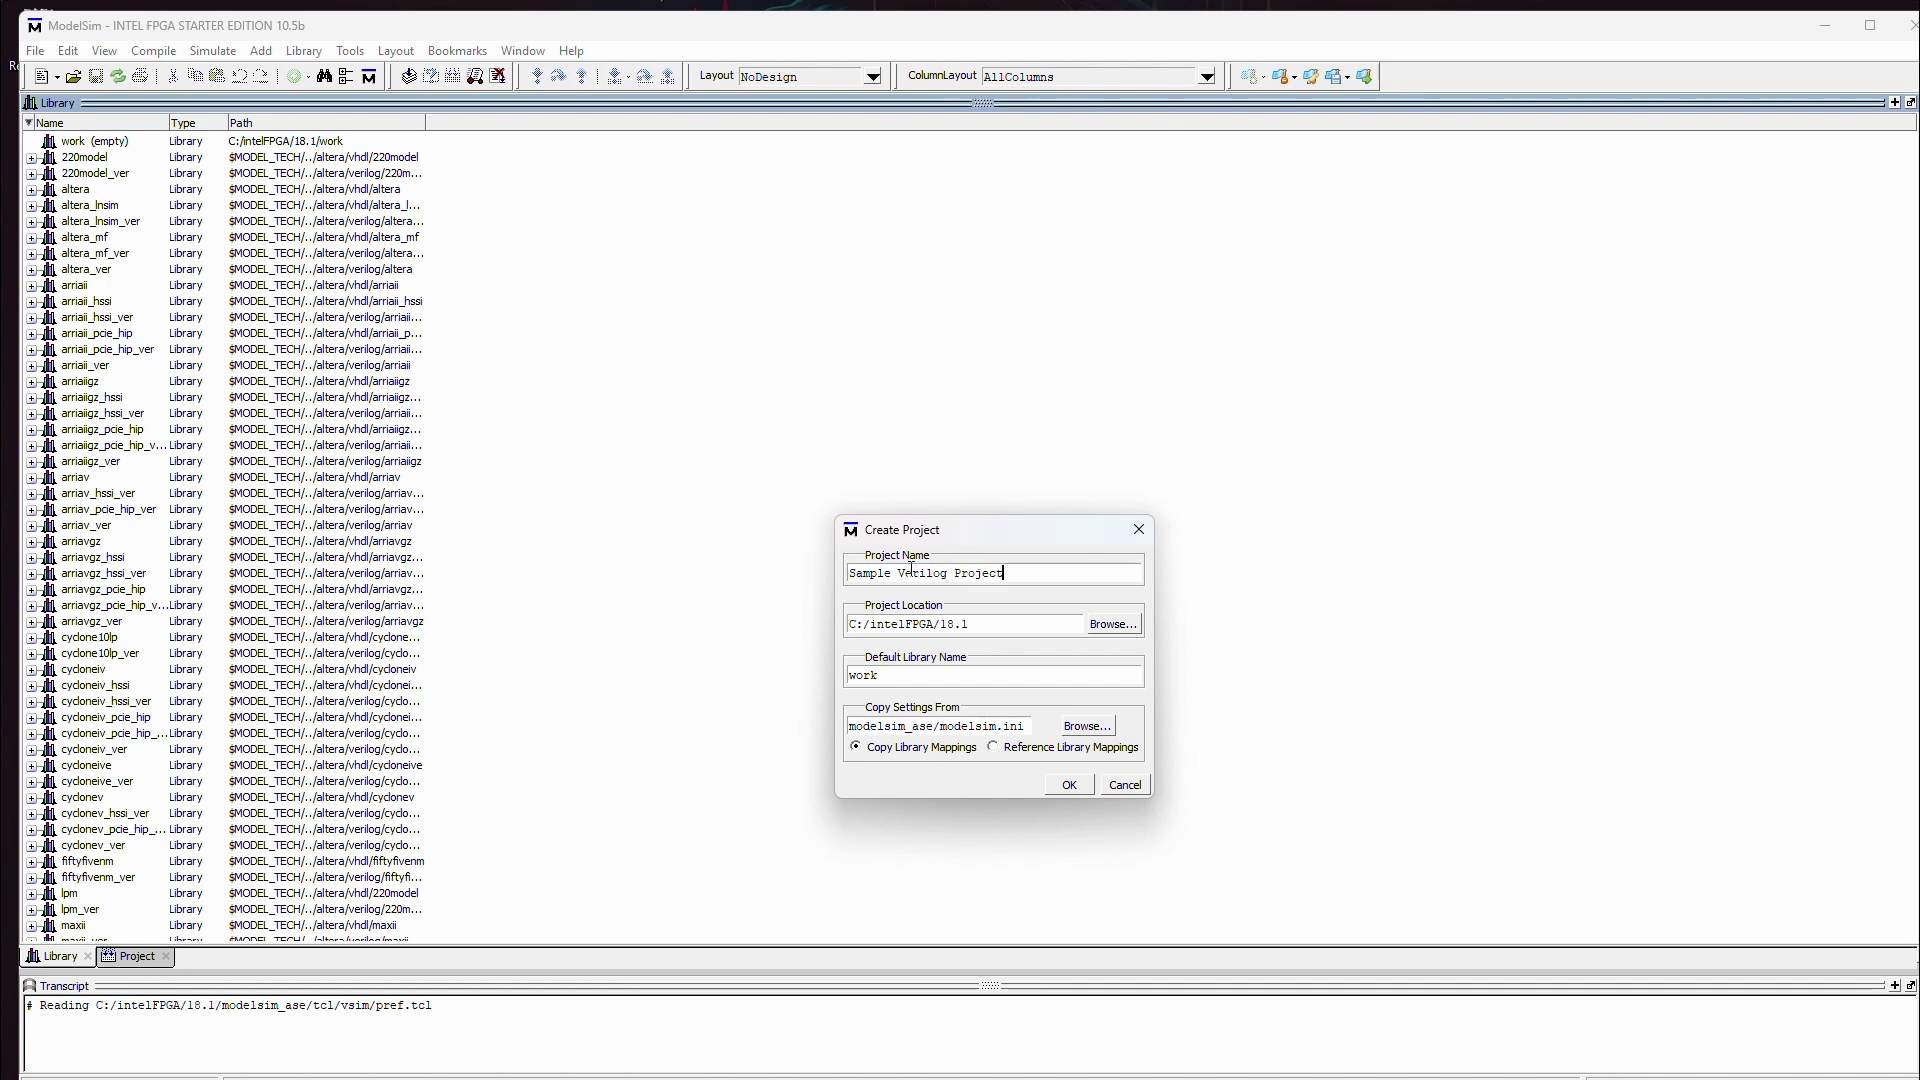
Step: Set the project location to the Projects folder and confirm the project
{"action": "left_click", "coordinate": [1113, 624]}
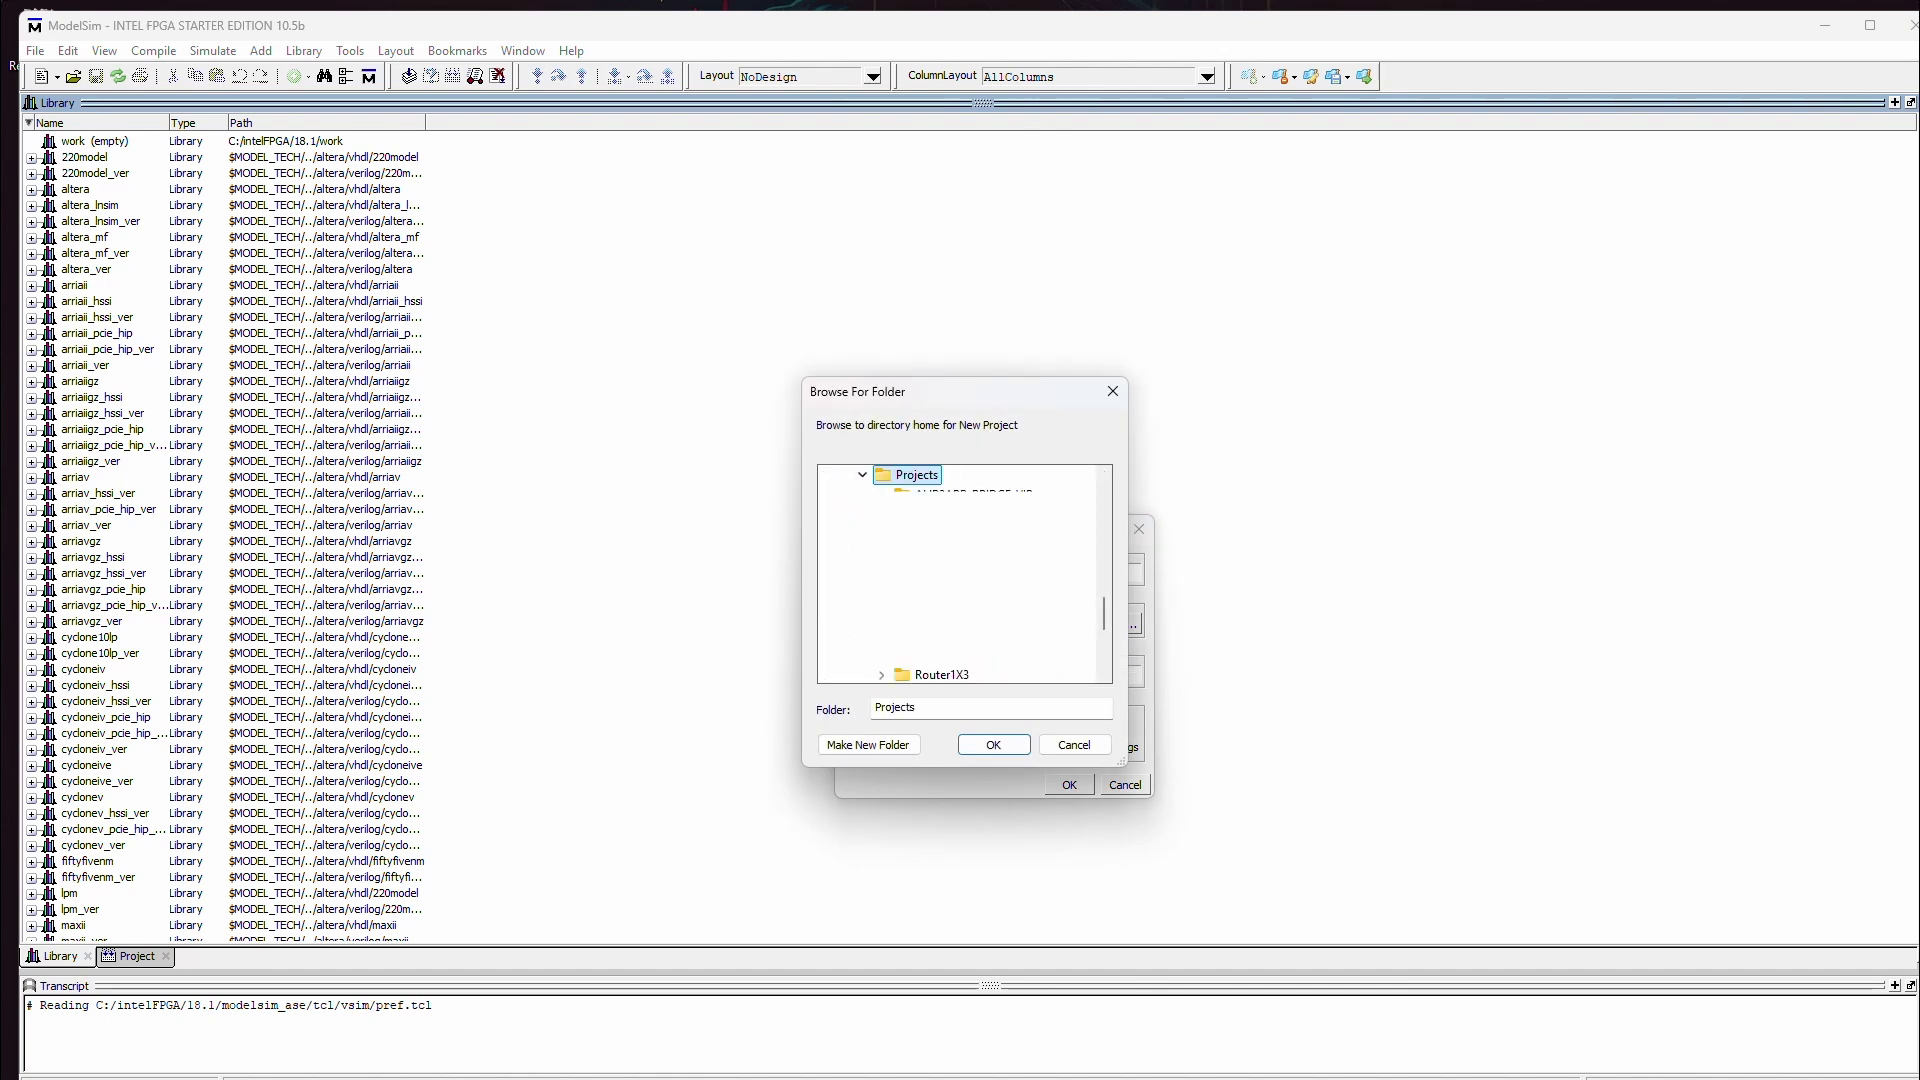
{"action": "left_click", "coordinate": [988, 744]}
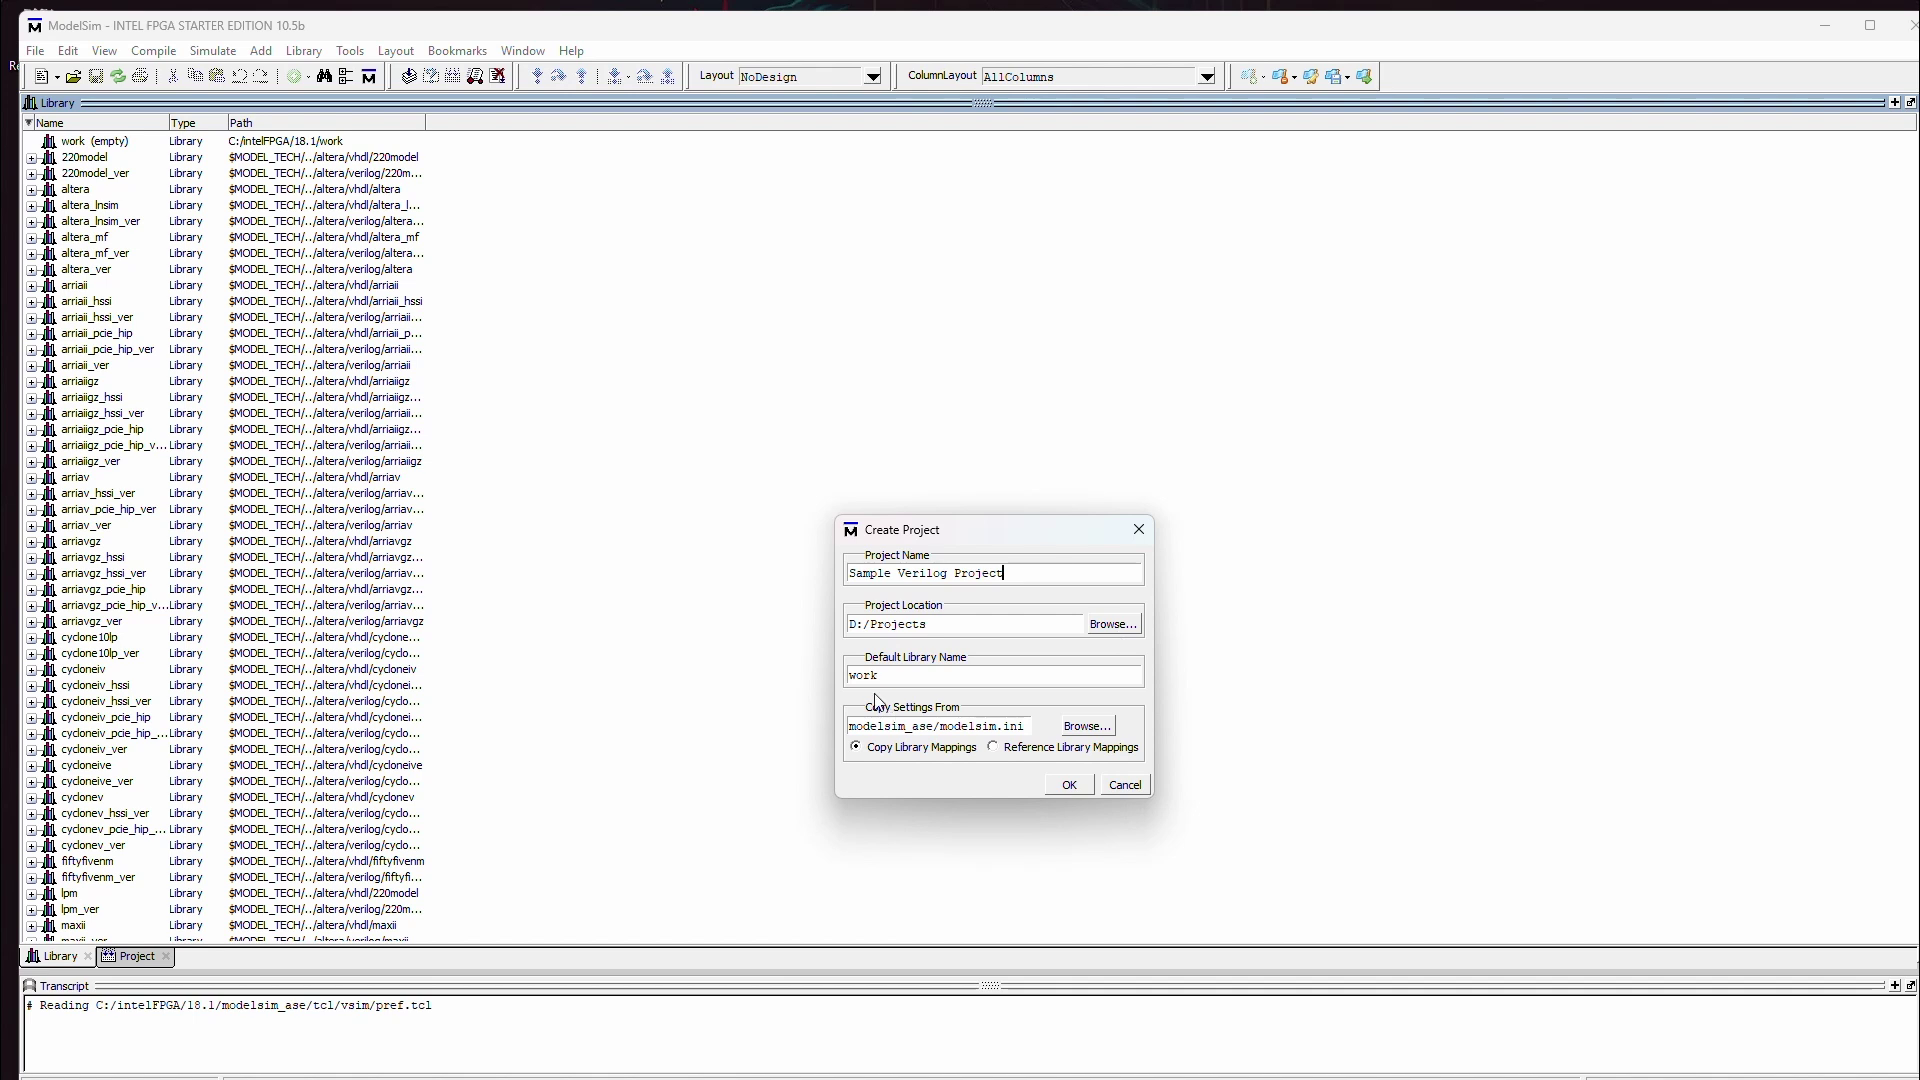
{"action": "left_click", "coordinate": [1072, 786]}
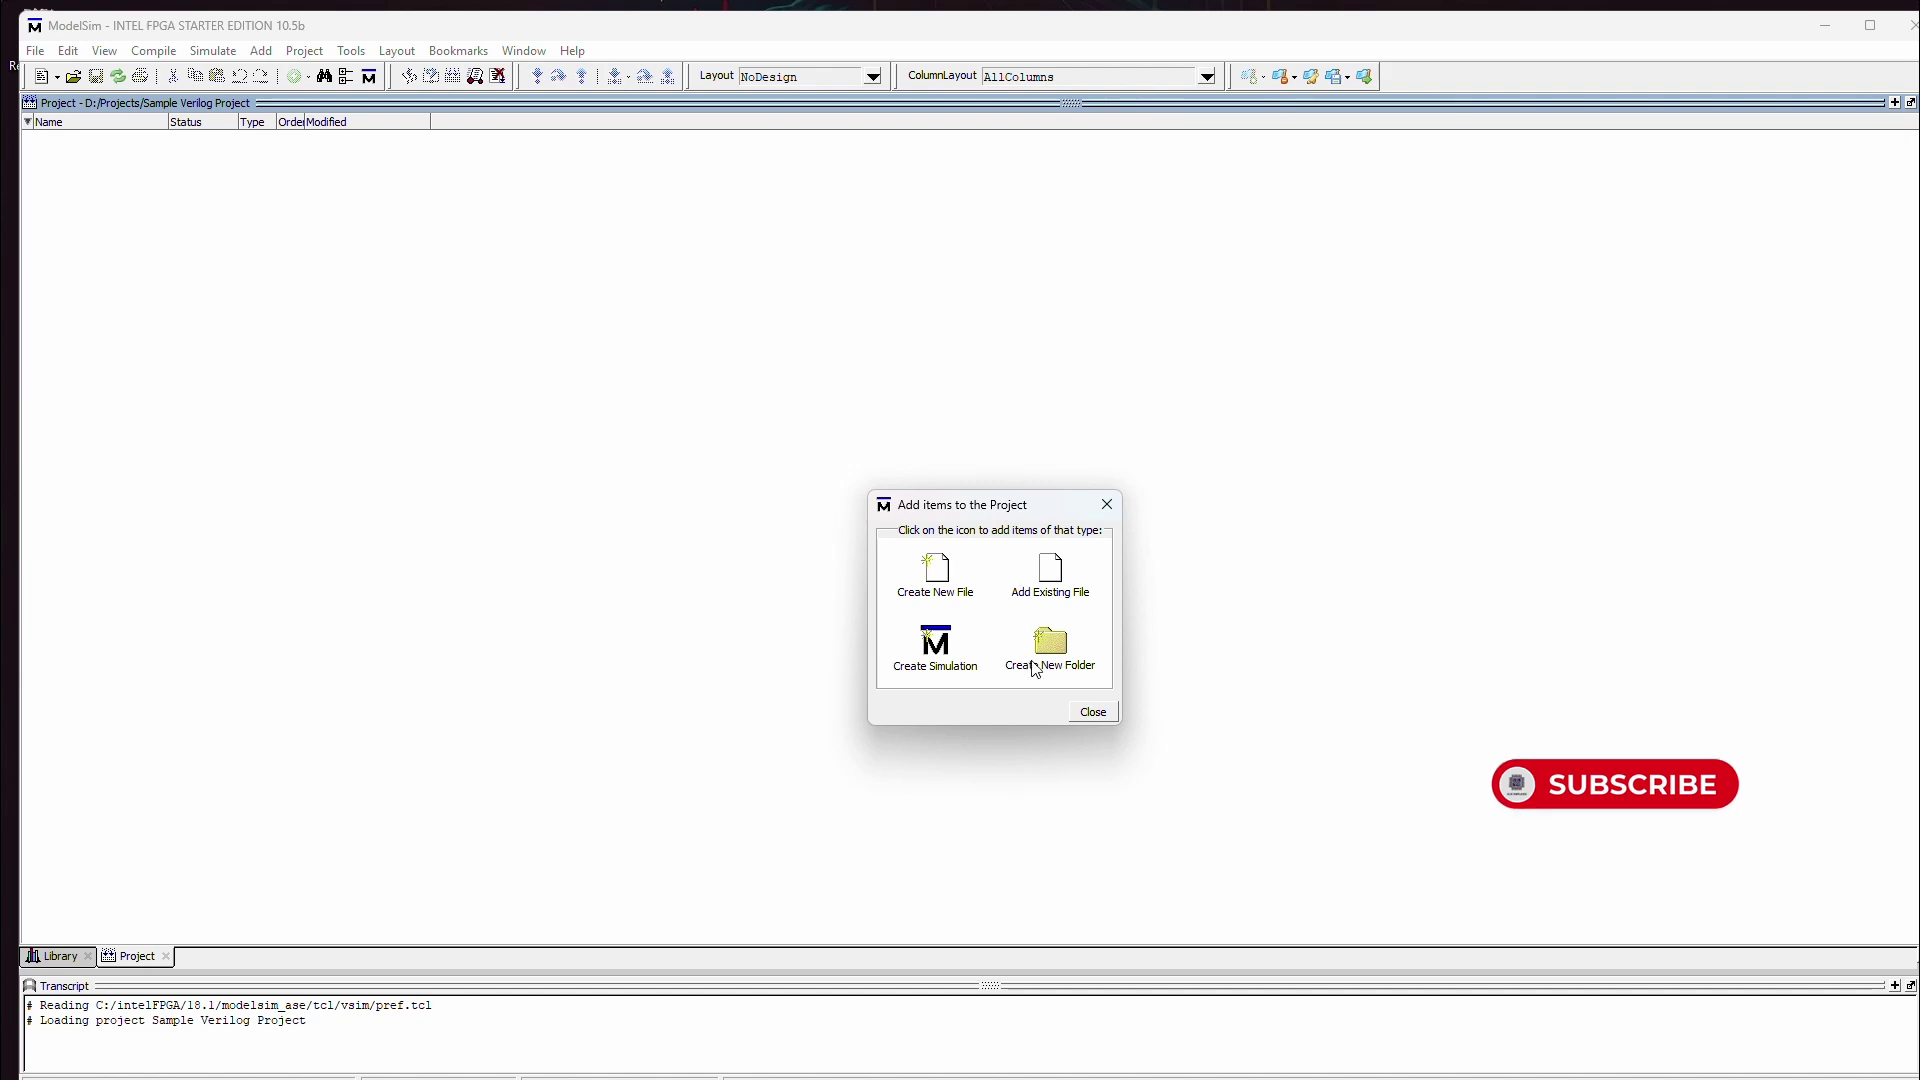
Step: Create a new Verilog file named Andgate.v and close the add-items dialog
{"action": "left_click", "coordinate": [936, 572]}
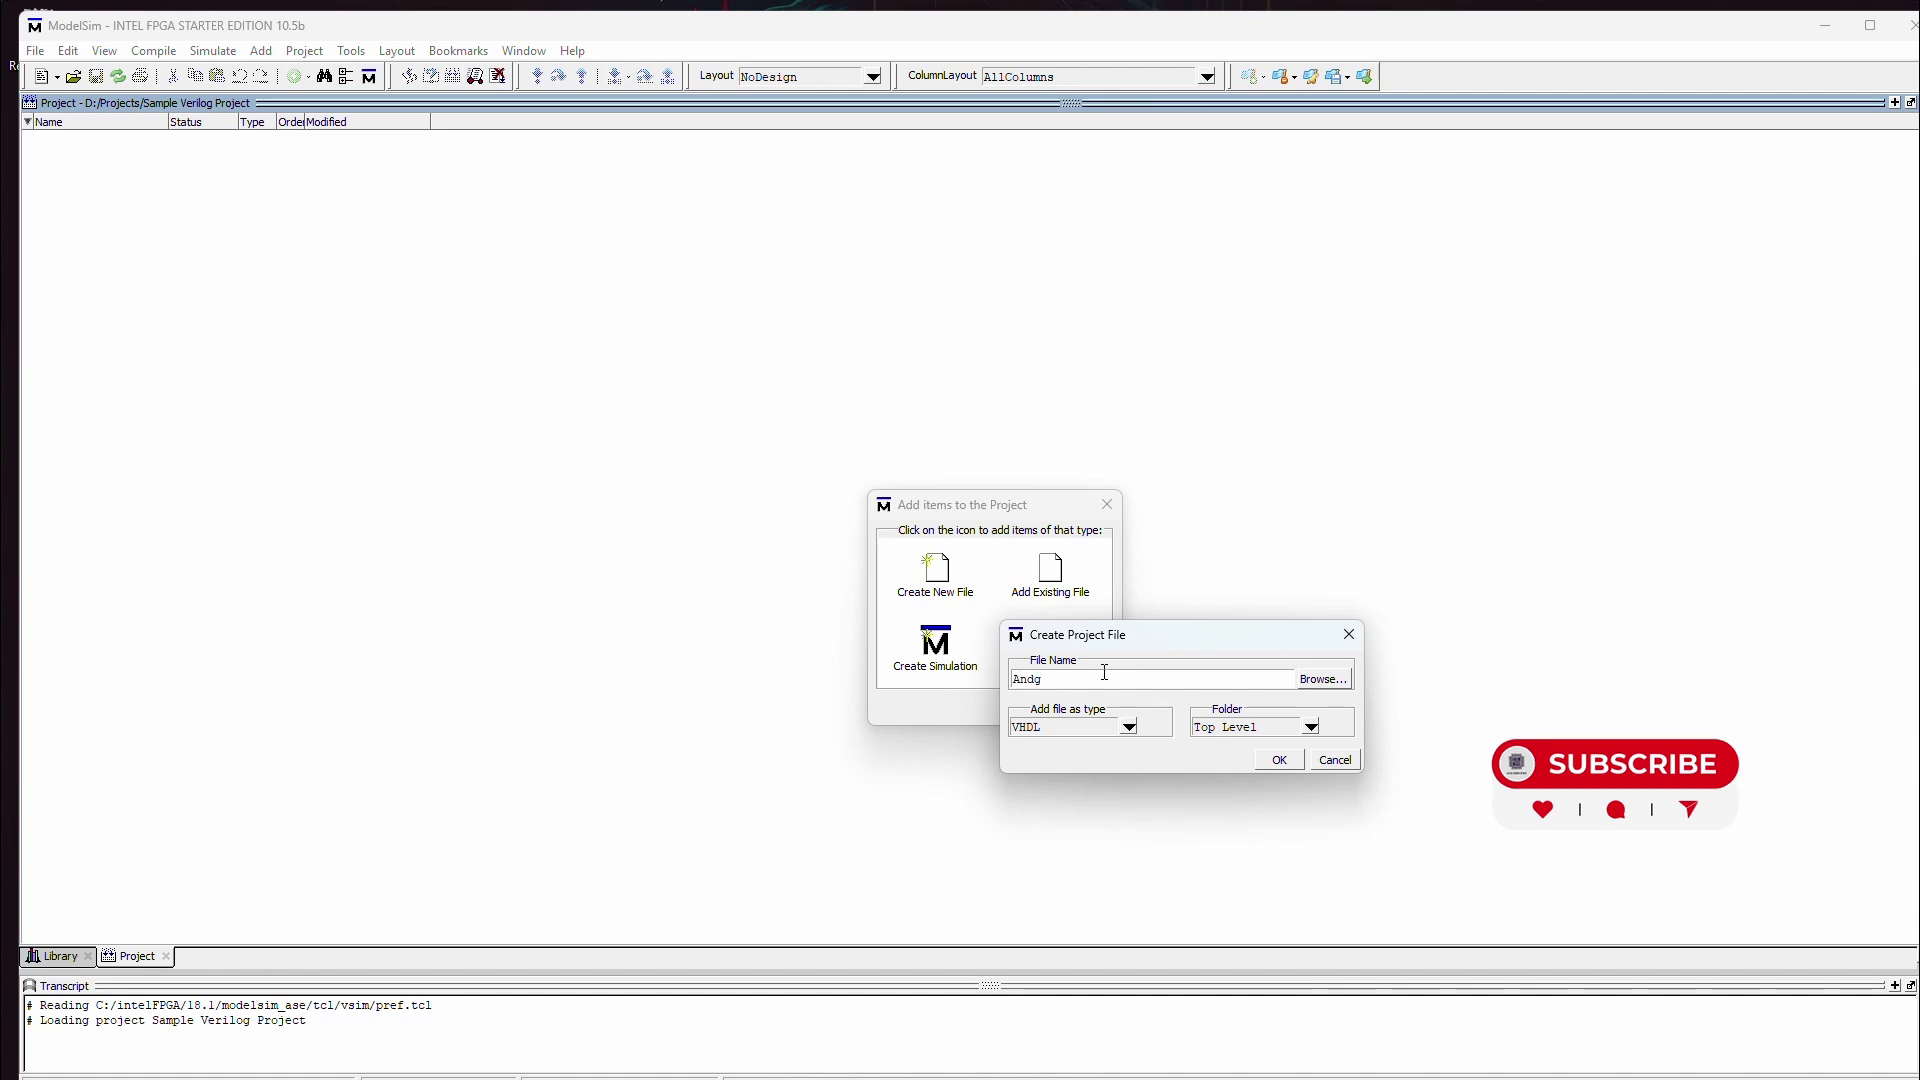
{"action": "type", "text": "Andgate.v"}
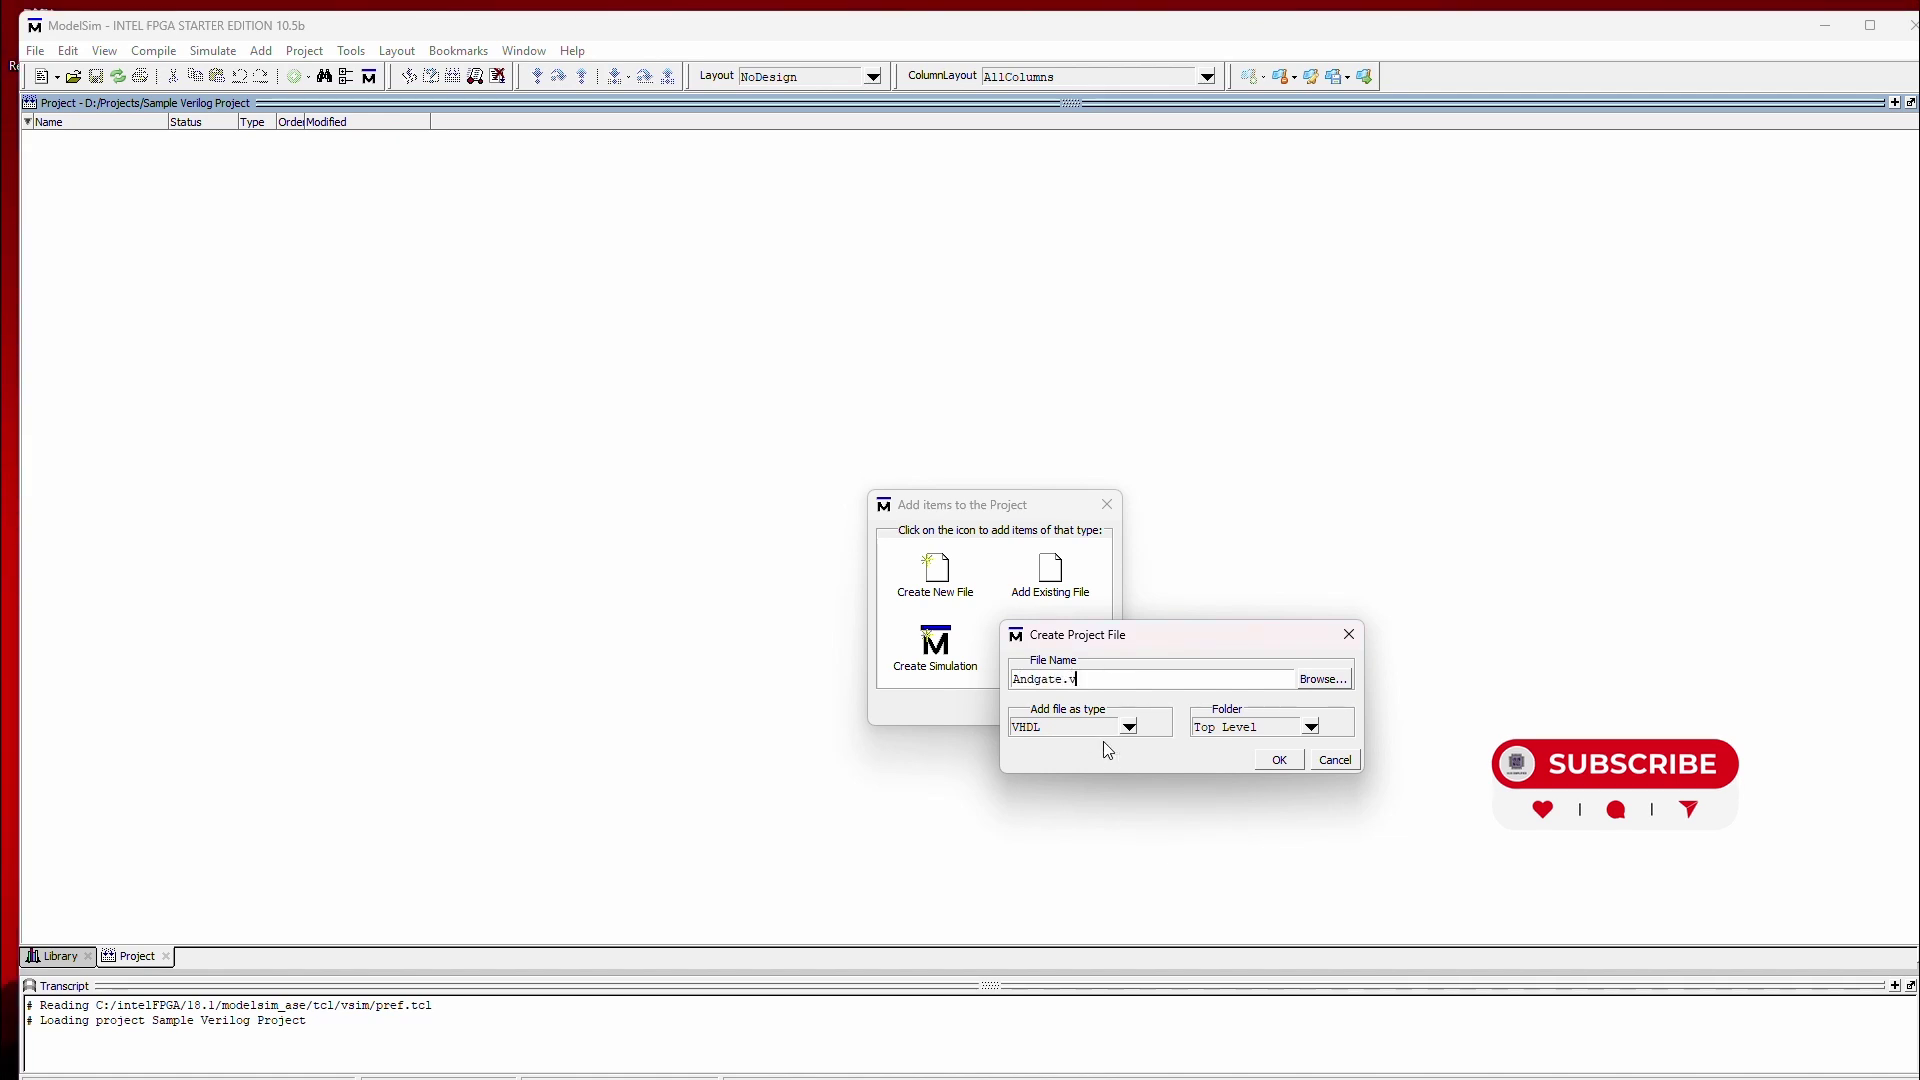
{"action": "left_click", "coordinate": [1128, 728]}
{"action": "left_click", "coordinate": [1041, 757]}
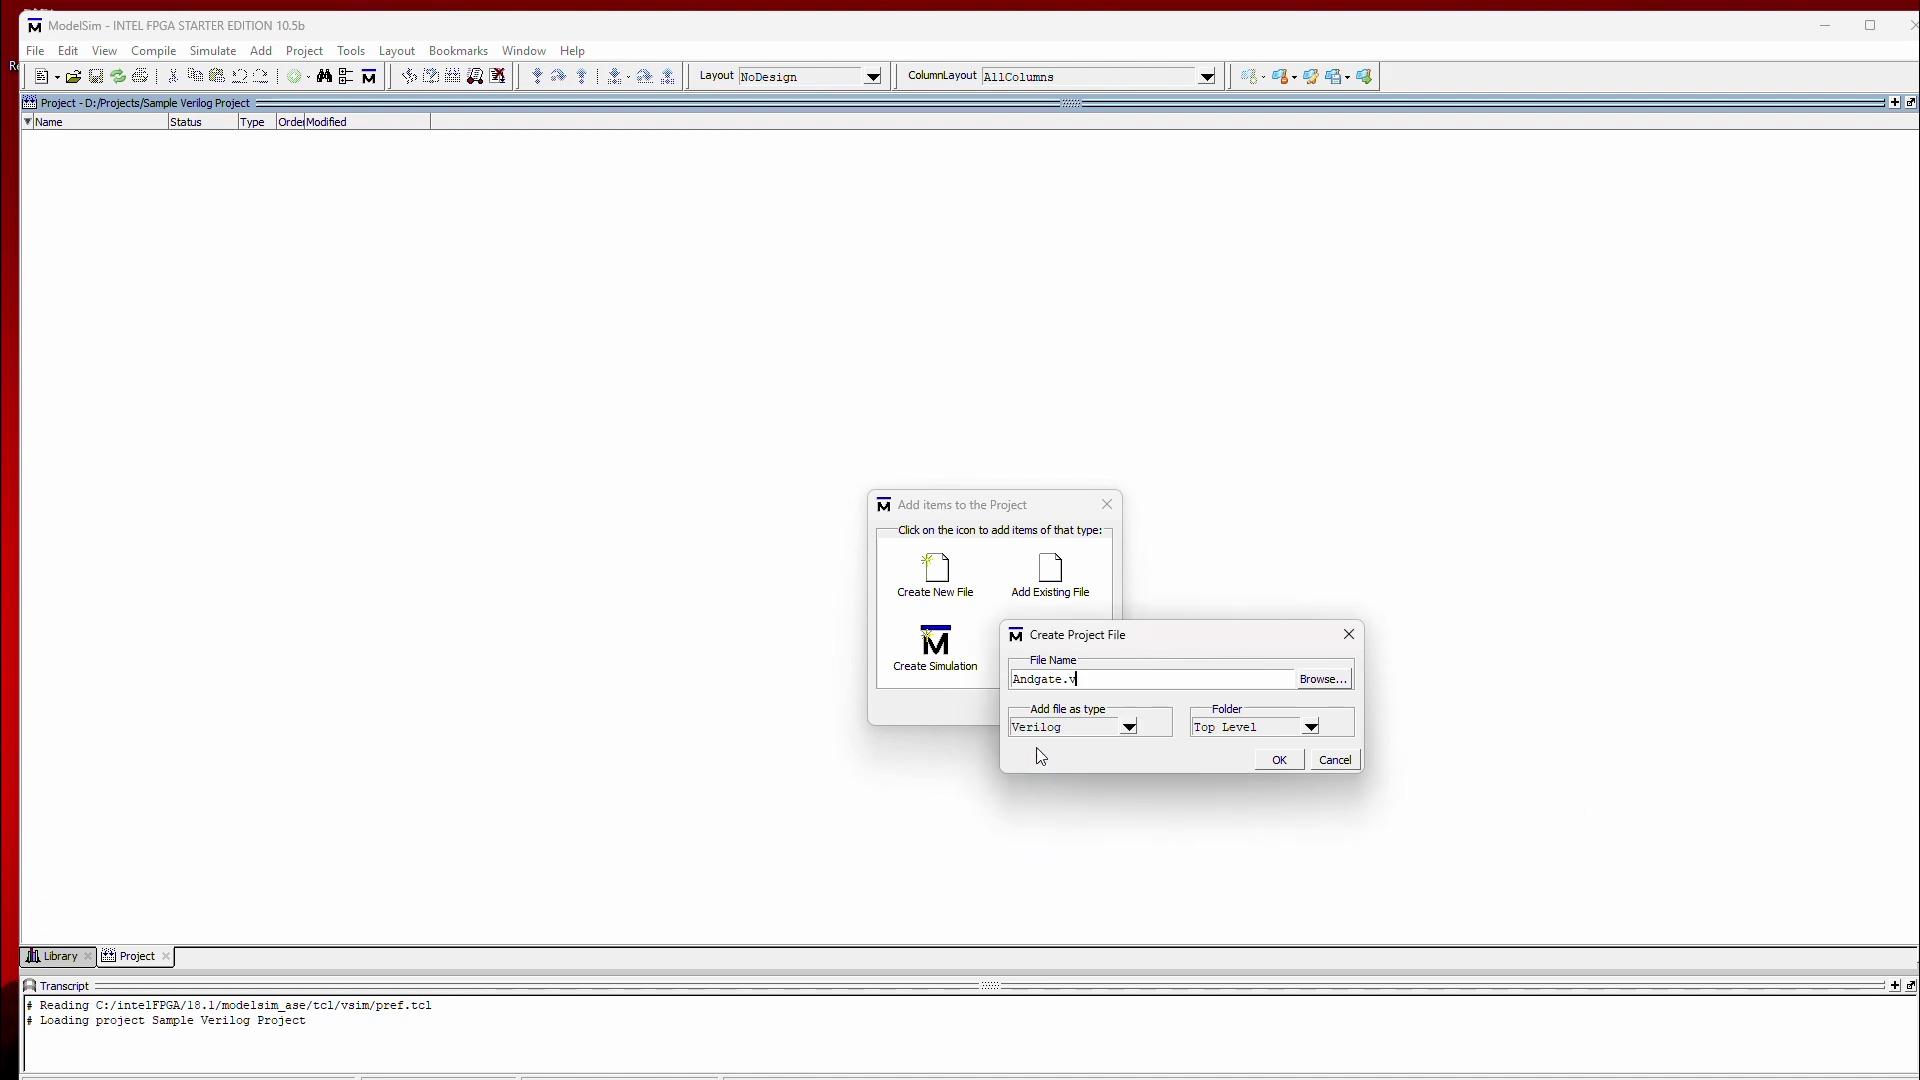
{"action": "left_click", "coordinate": [1279, 760]}
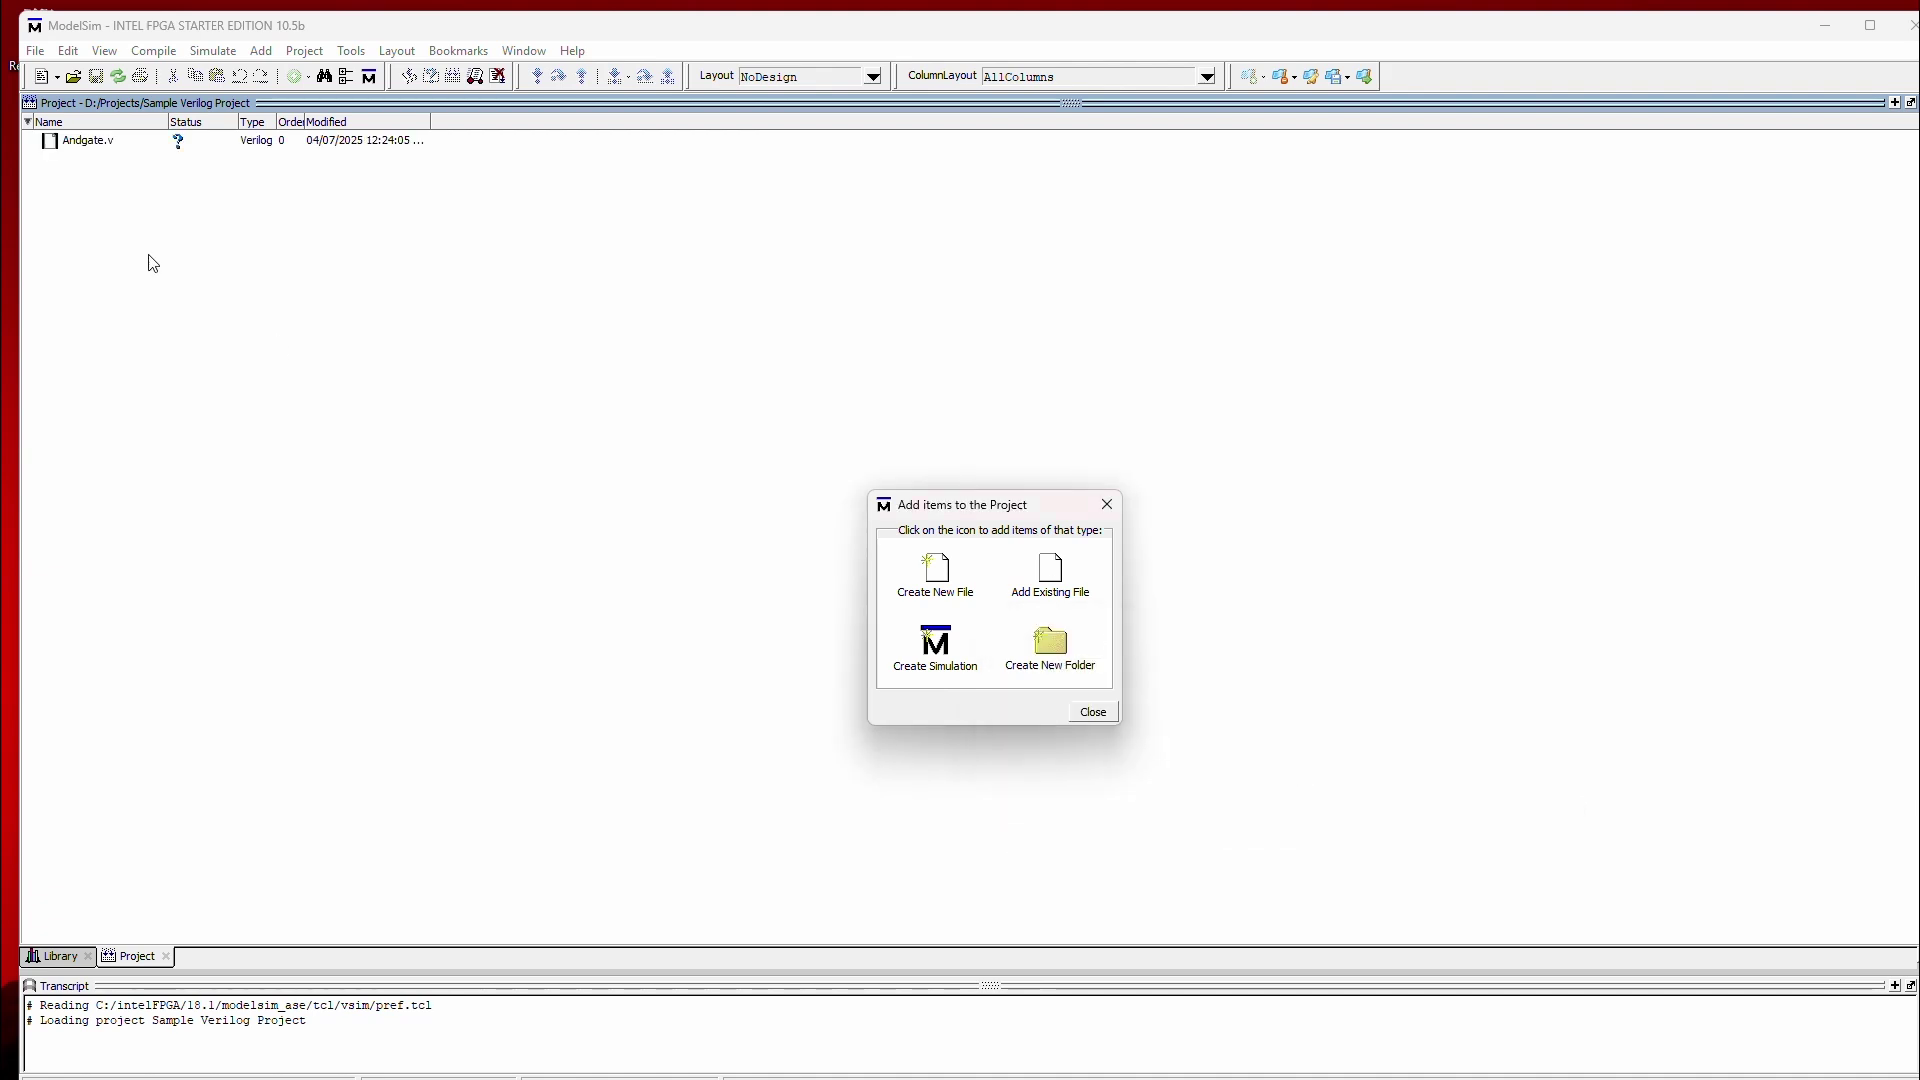
{"action": "left_click", "coordinate": [1092, 712]}
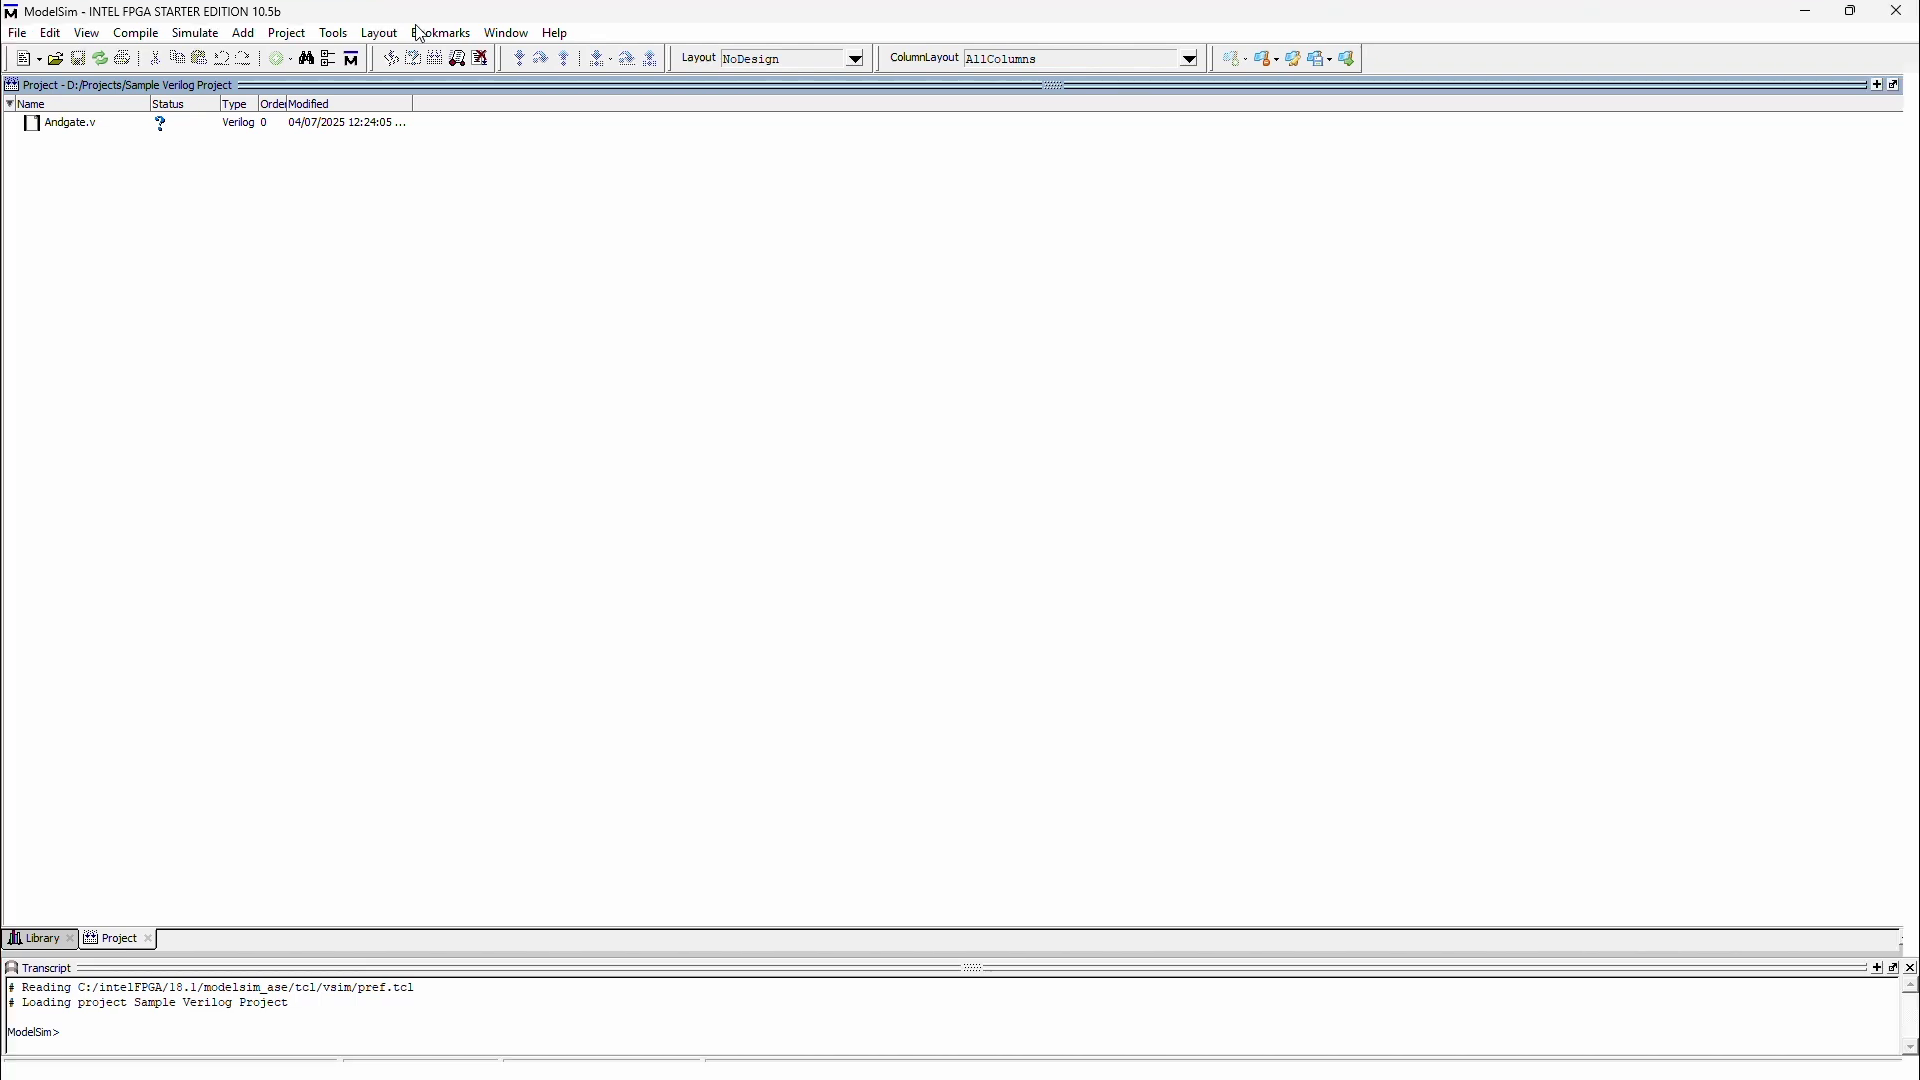
Step: Maximize ModelSim and open Andgate.v in a widened source editor
{"action": "double_click", "coordinate": [415, 20]}
{"action": "left_click", "coordinate": [77, 134]}
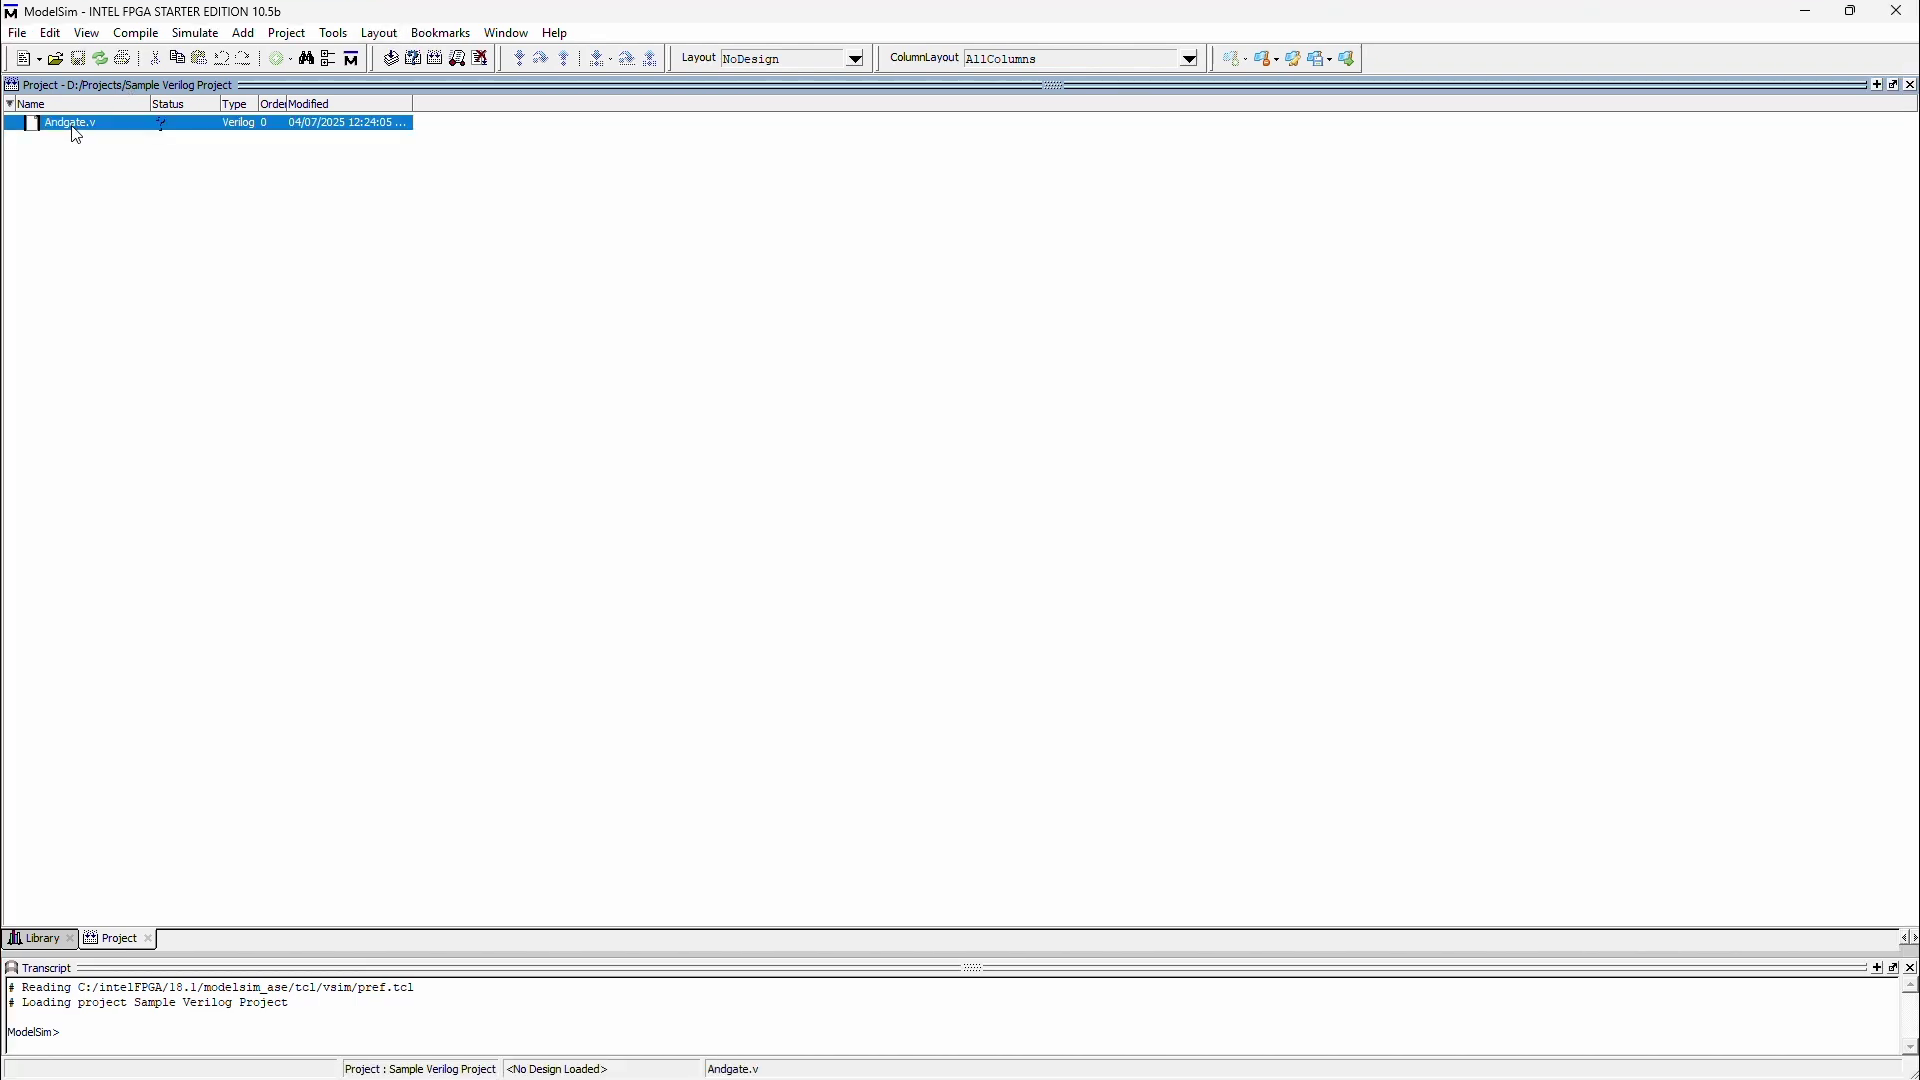
{"action": "double_click", "coordinate": [77, 134]}
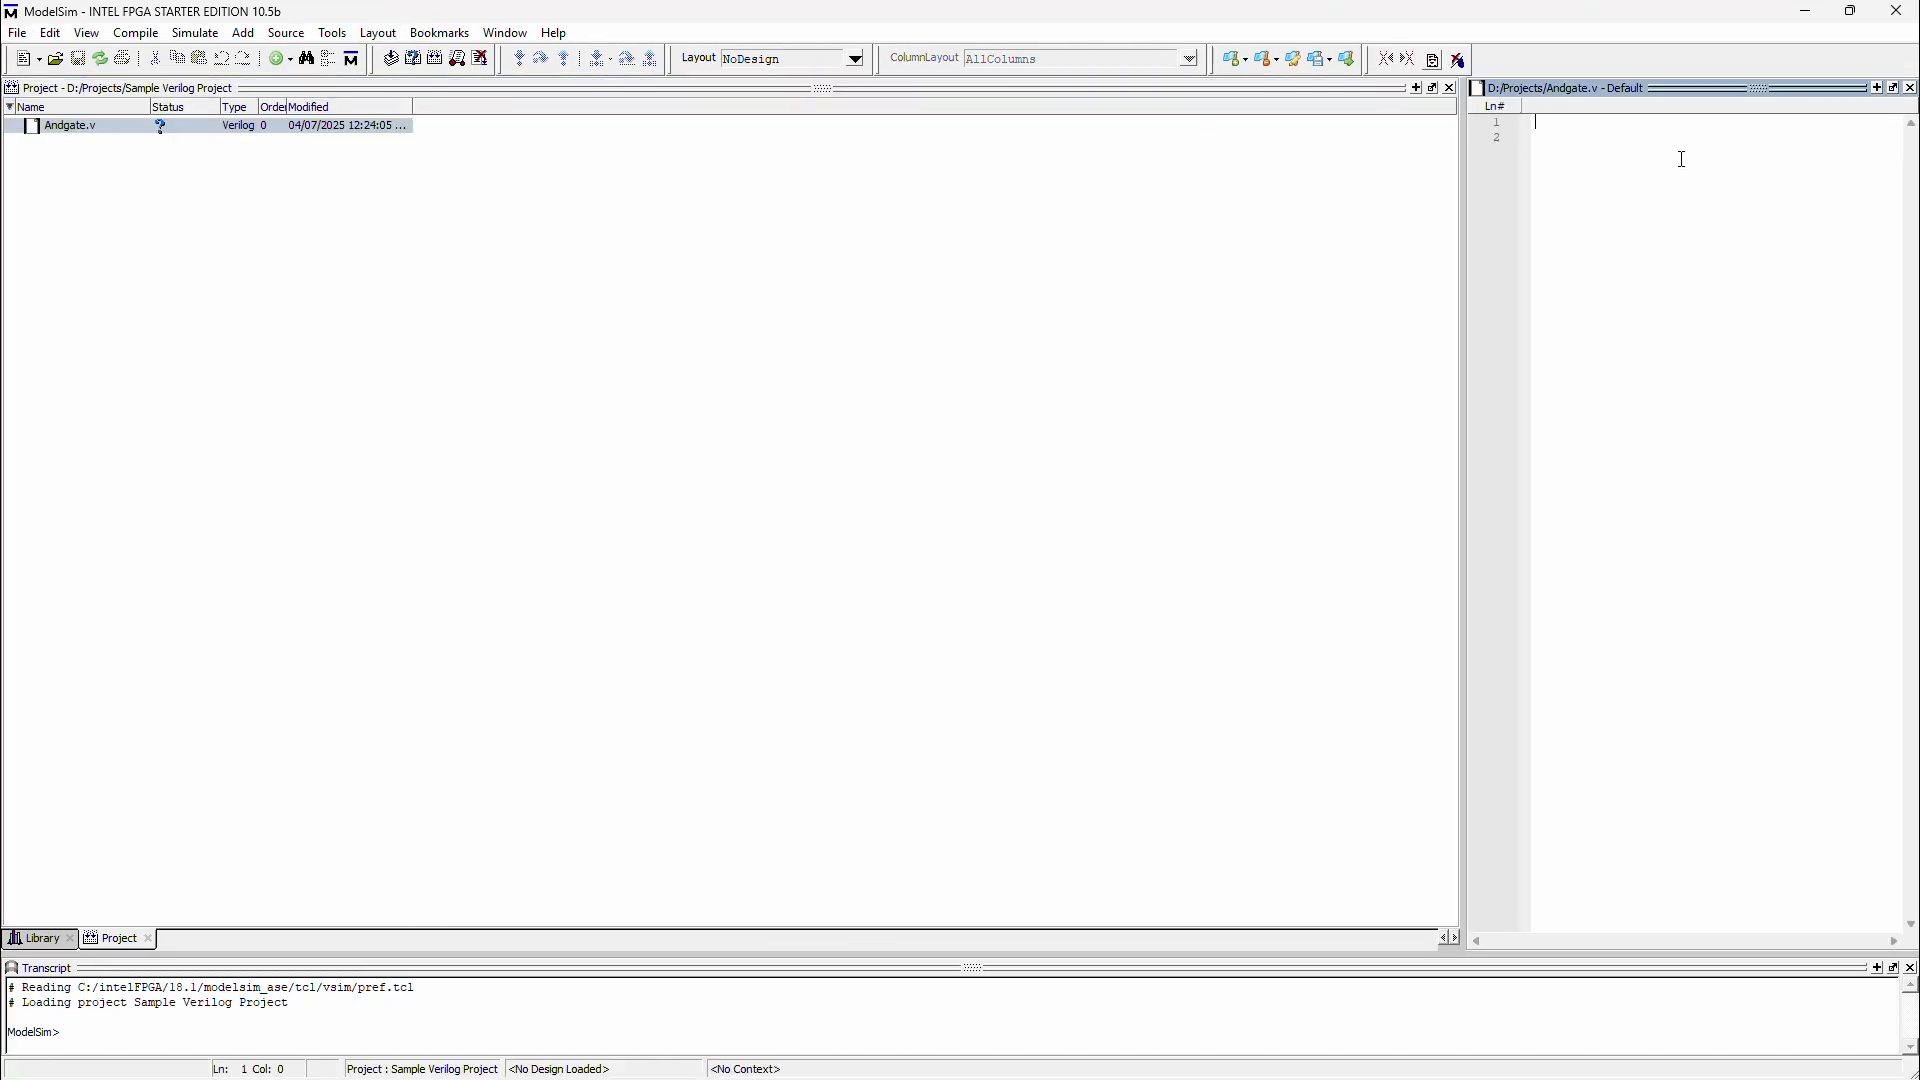
{"action": "left_click_drag", "start_coordinate": [1466, 253], "coordinate": [827, 328]}
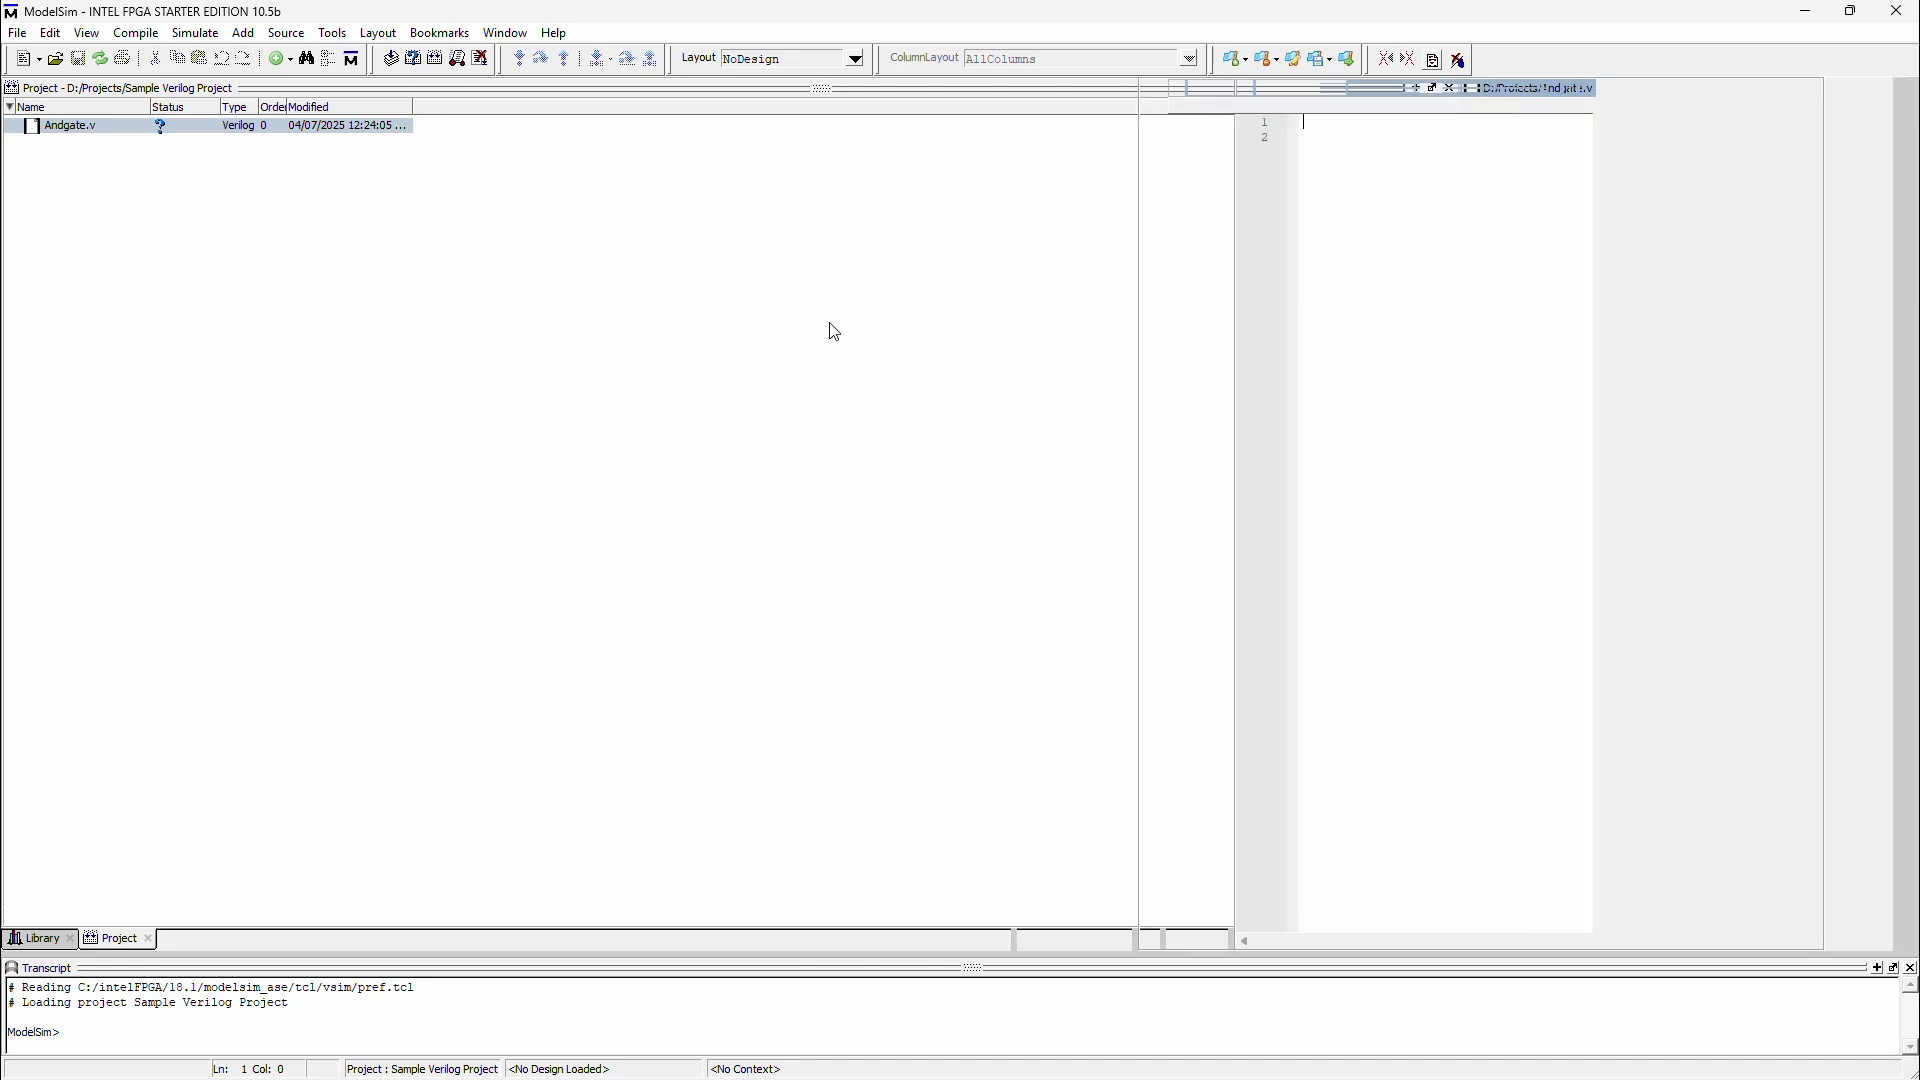
Step: Paste the Verilog code from Notepad into Andgate.v, delete the blank first line, and save
{"action": "key", "text": "super"}
{"action": "type", "text": "notepad"}
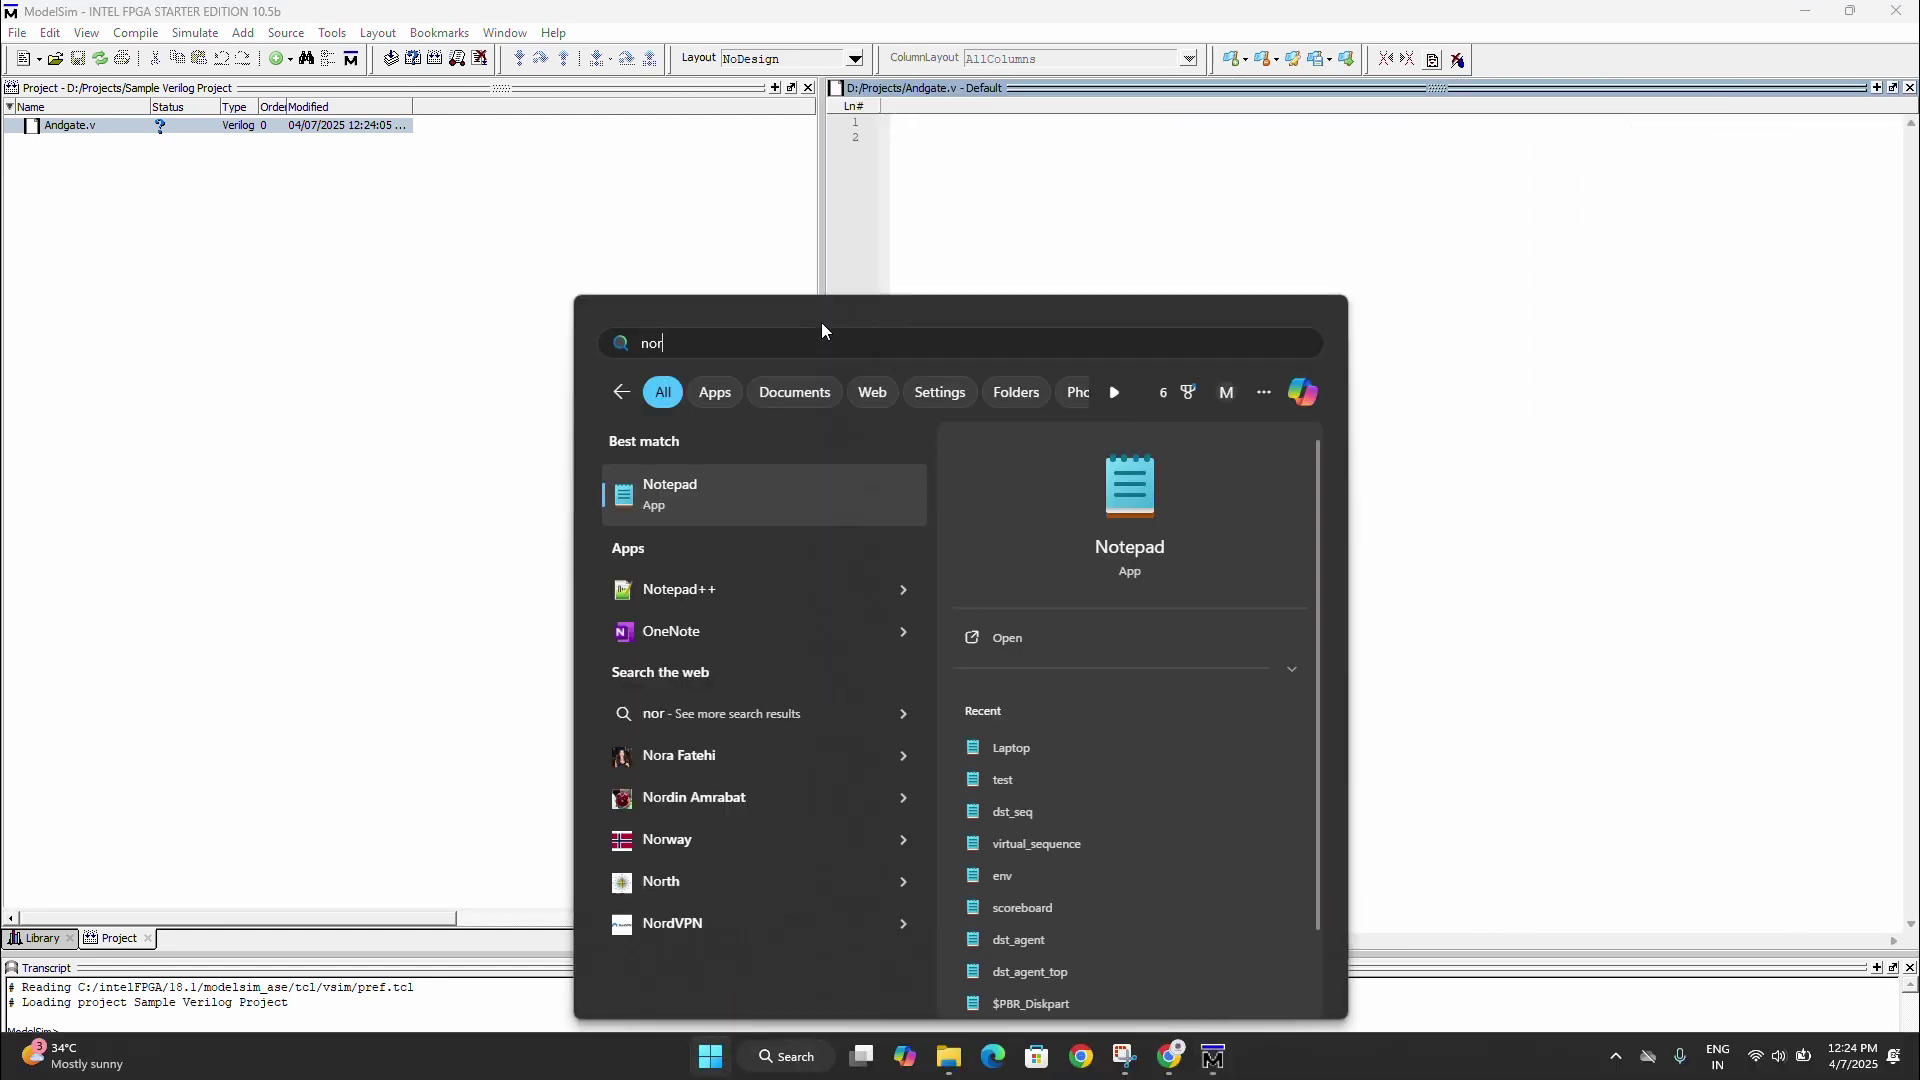
{"action": "key", "text": "Return"}
{"action": "left_click", "coordinate": [589, 487]}
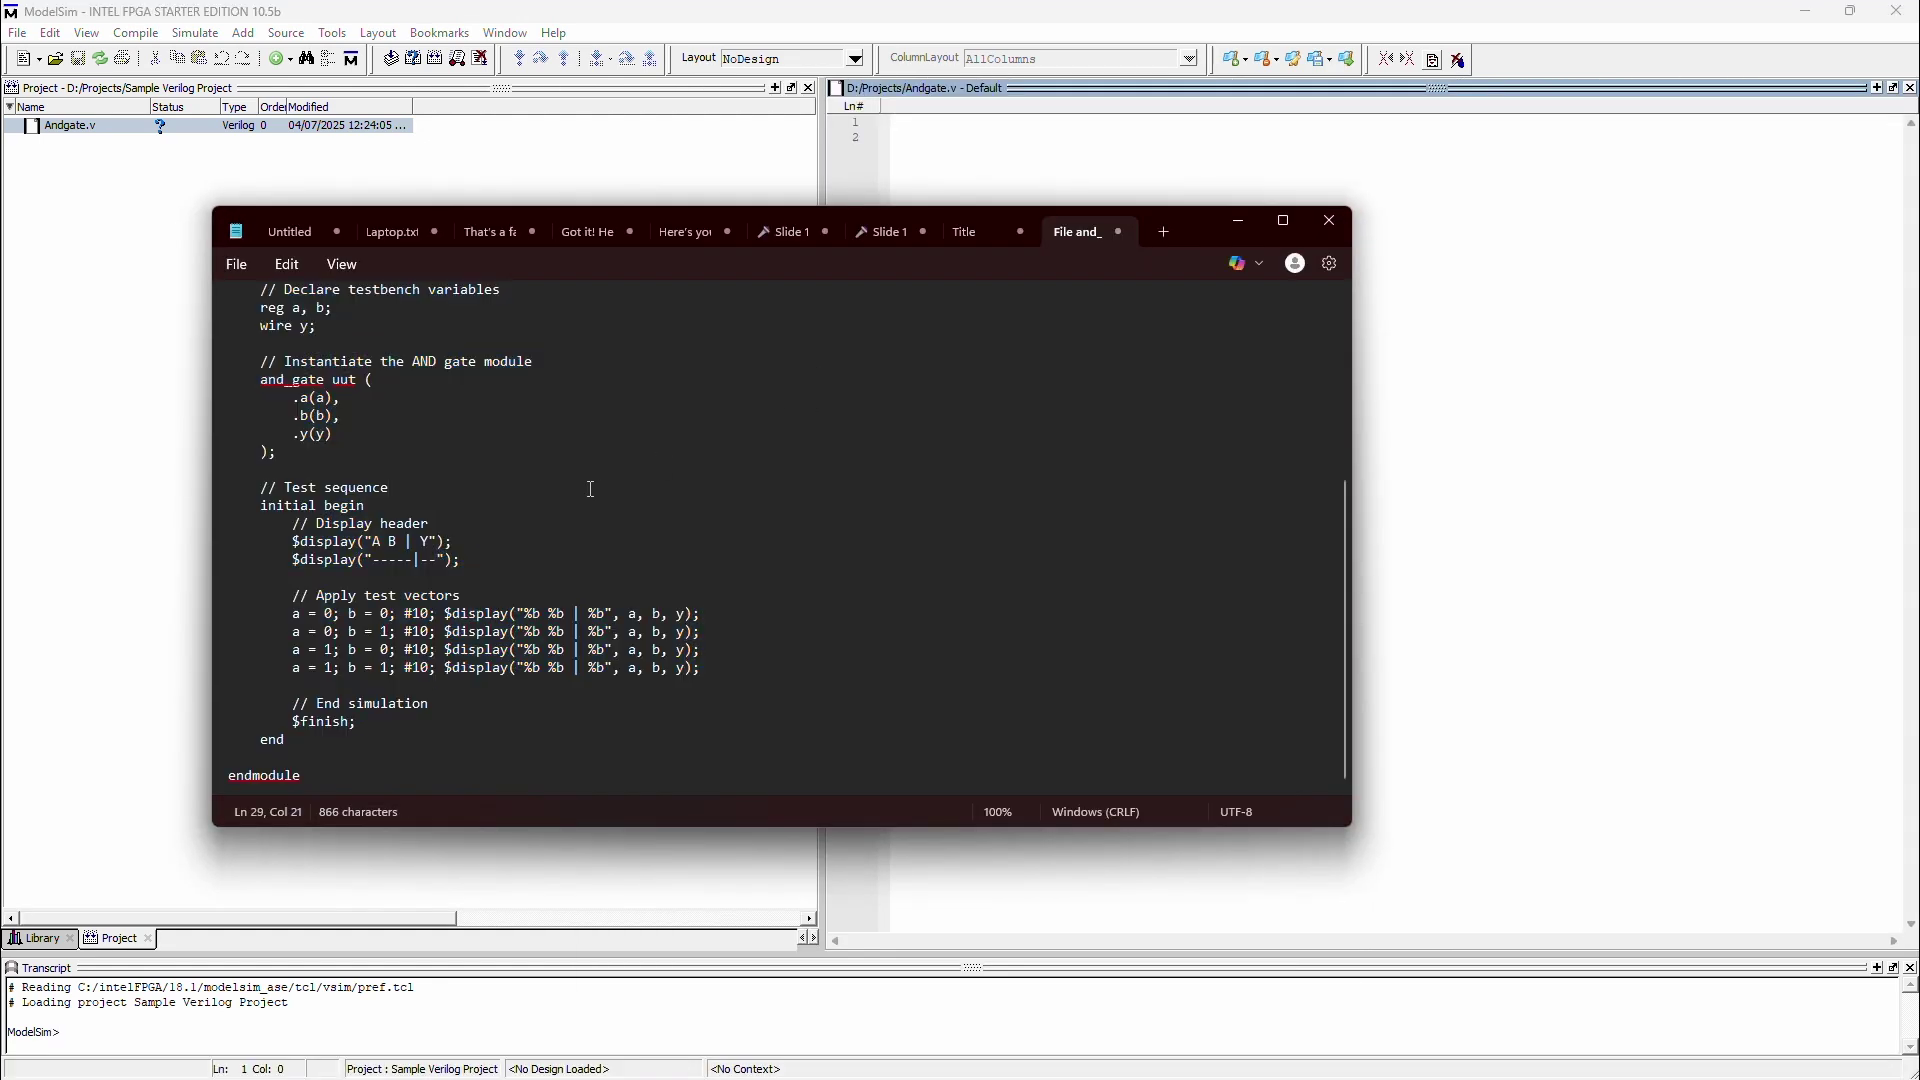
{"action": "key", "text": "ctrl+a"}
{"action": "left_click", "coordinate": [1432, 354]}
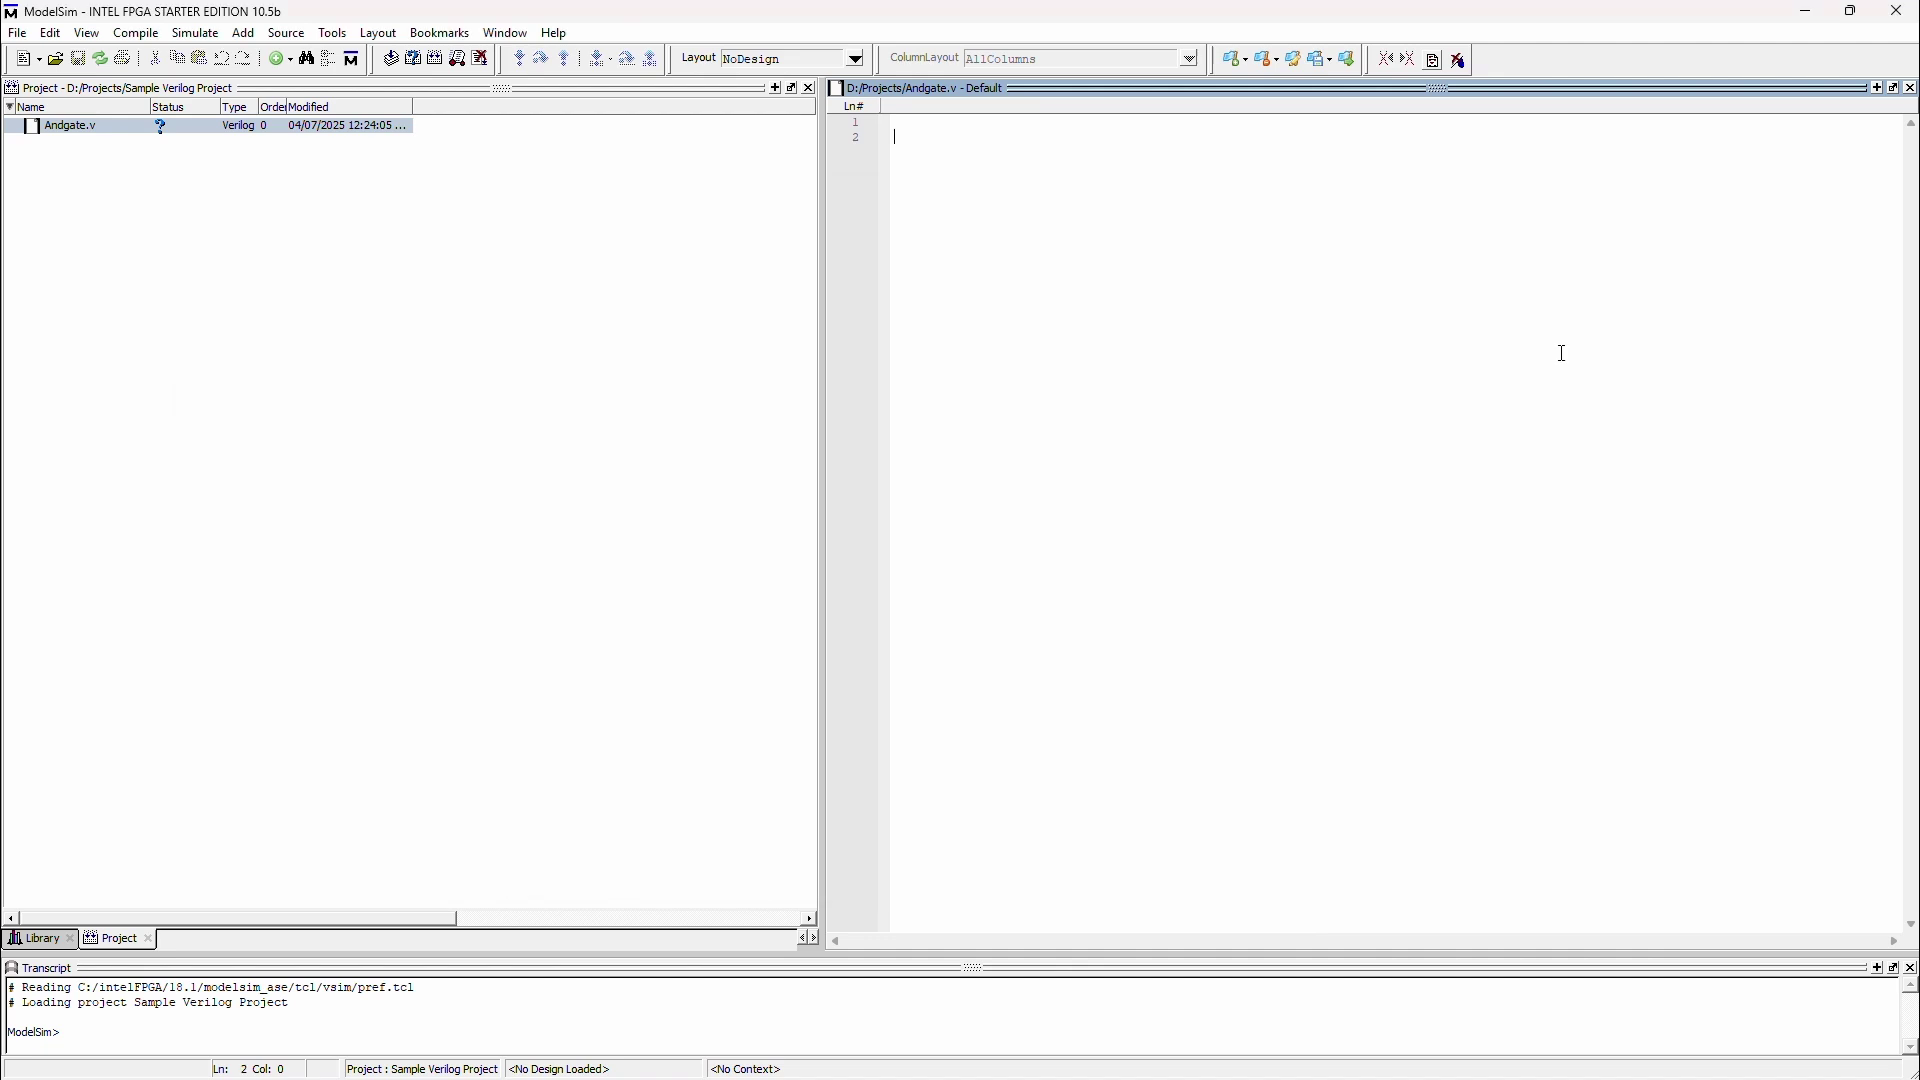
{"action": "type", "text": "// File: and_gate.v  module and_gate (     input wire a,   // First input     input wire b,   // Second input     output wire y   // Output );  // Logic assign y = a & b;  endmodule  // File: and_gate_tb.v  module and_gate_tb;      // Declare testbench variables     reg a, b;     wire y;      // Instantiate the AND gate module     and_gate uut (         .a(a),         .b(b),         .y(y)     );      // Test sequence     initial begin         // Display header         $display(\"A B | Y\");         $display(\"-----|--\");          // Apply test vectors         a = 0; b = 0; #10; $display(\"%b %b | %b\", a, b, y);         a = 0; b = 1; #10; $display(\"%b %b | %b\", a, b, y);         a = 1; b = 0; #10; $display(\"%b %b | %b\", a, b, y);         a = 1; b = 1; #10; $display(\"%b %b | %b\", a, b, y);          // End simulation         $finish;     end  endmodule"}
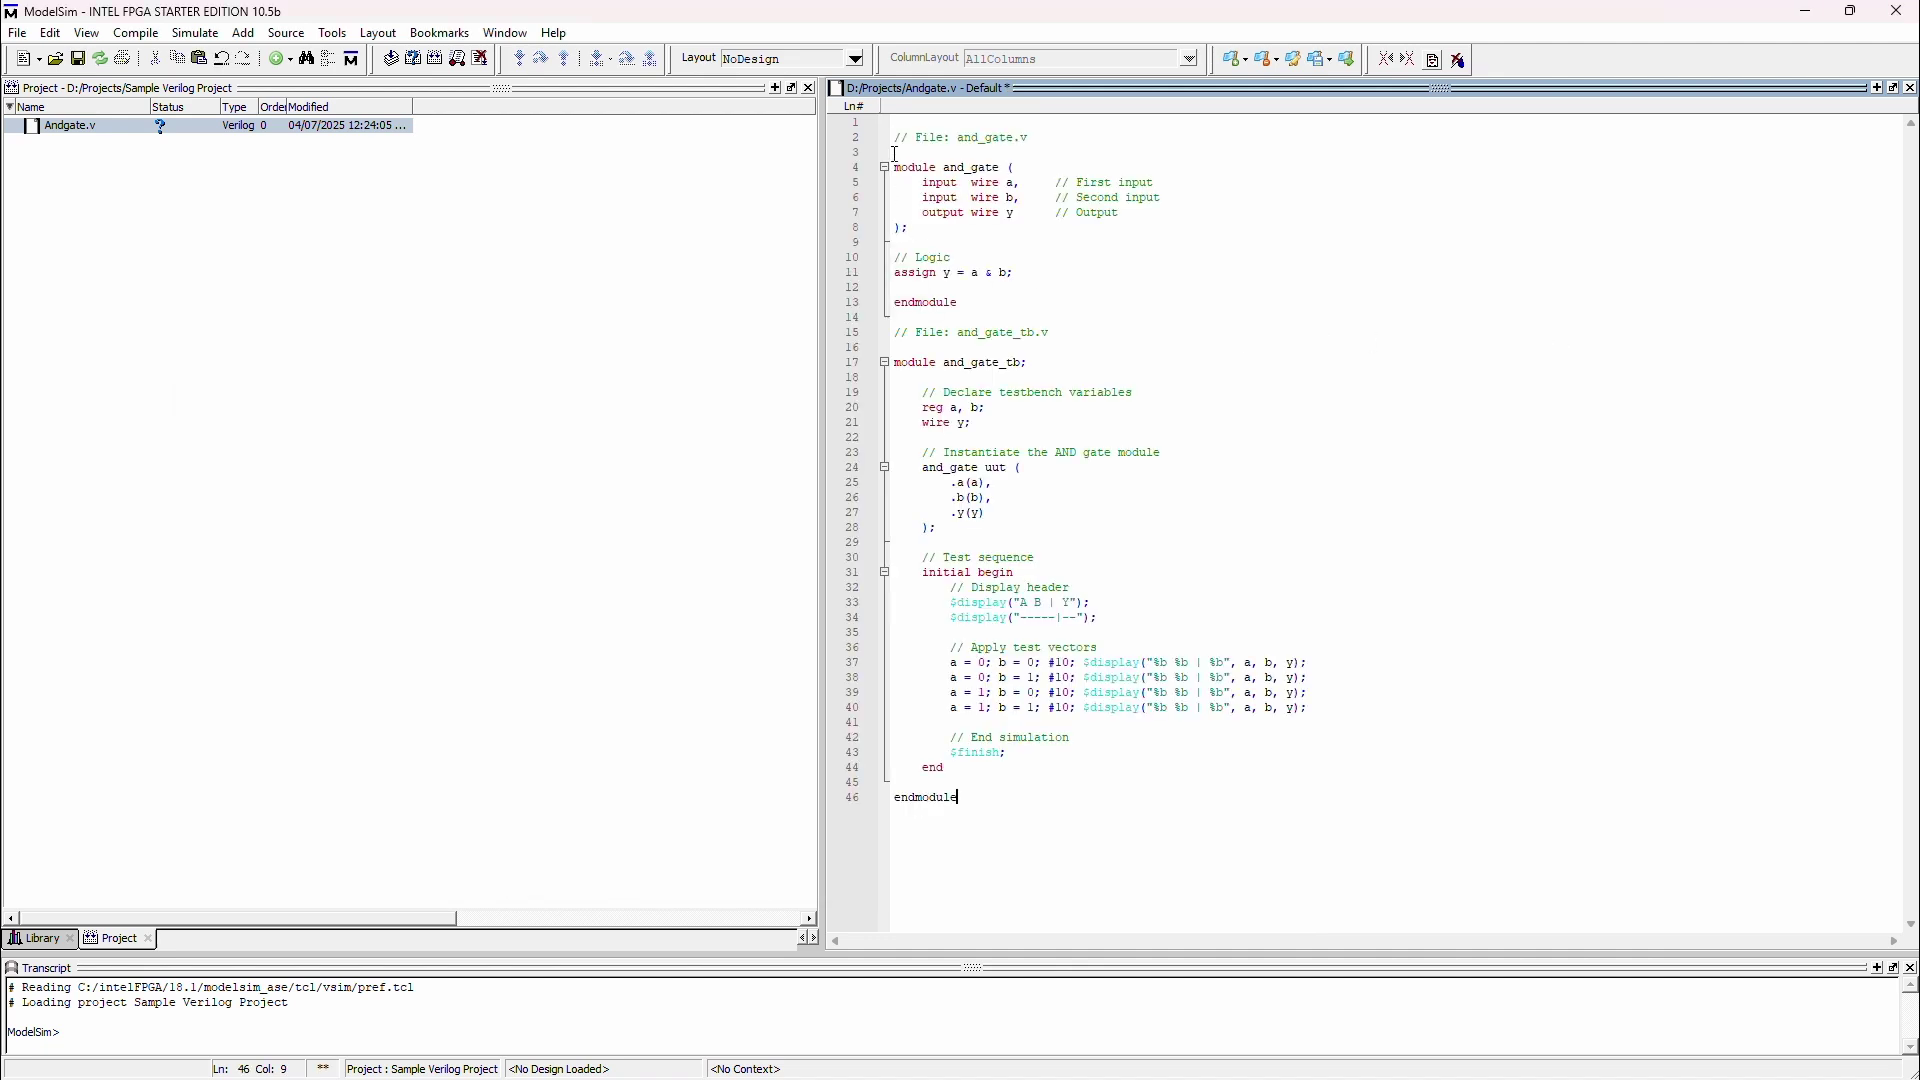
{"action": "left_click", "coordinate": [897, 126]}
{"action": "key", "text": "BackSpace"}
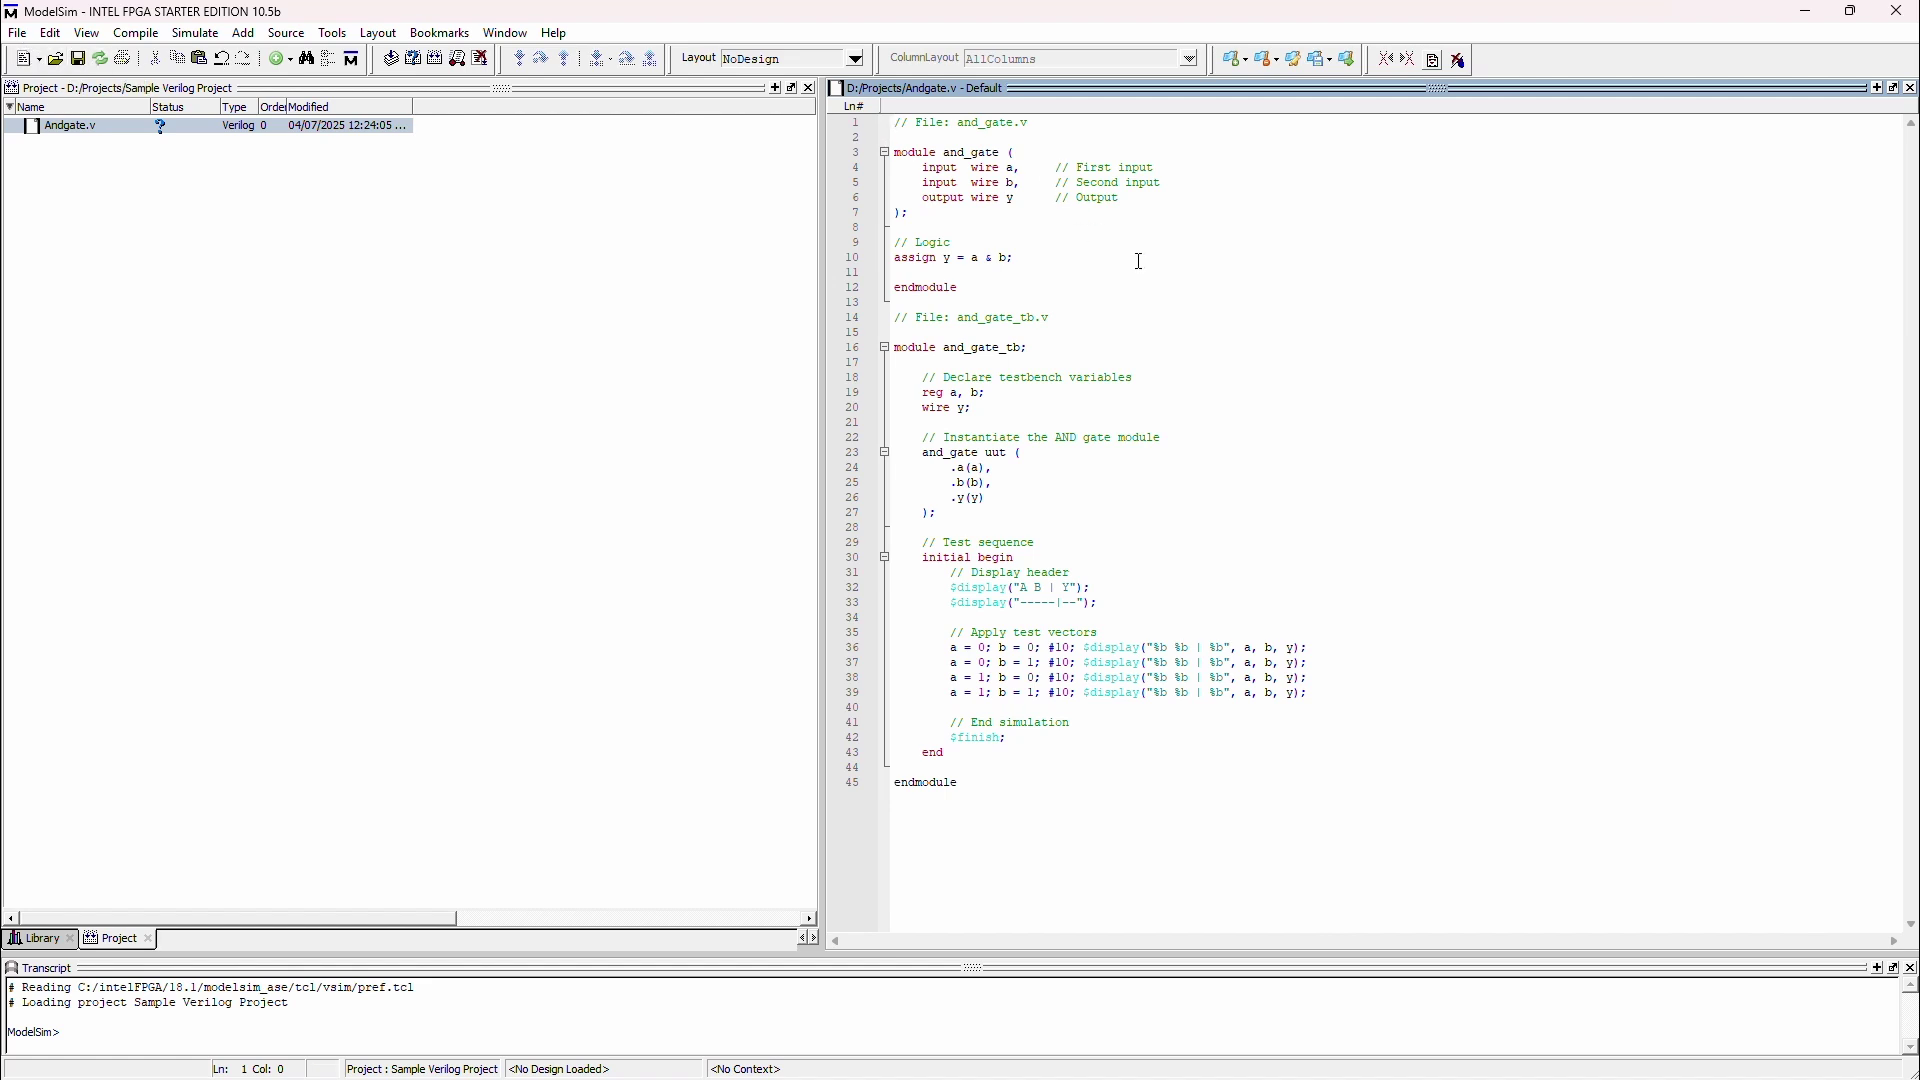
{"action": "left_click", "coordinate": [77, 64]}
Step: Compile Andgate.v with Compile Selected
{"action": "left_click", "coordinate": [118, 127]}
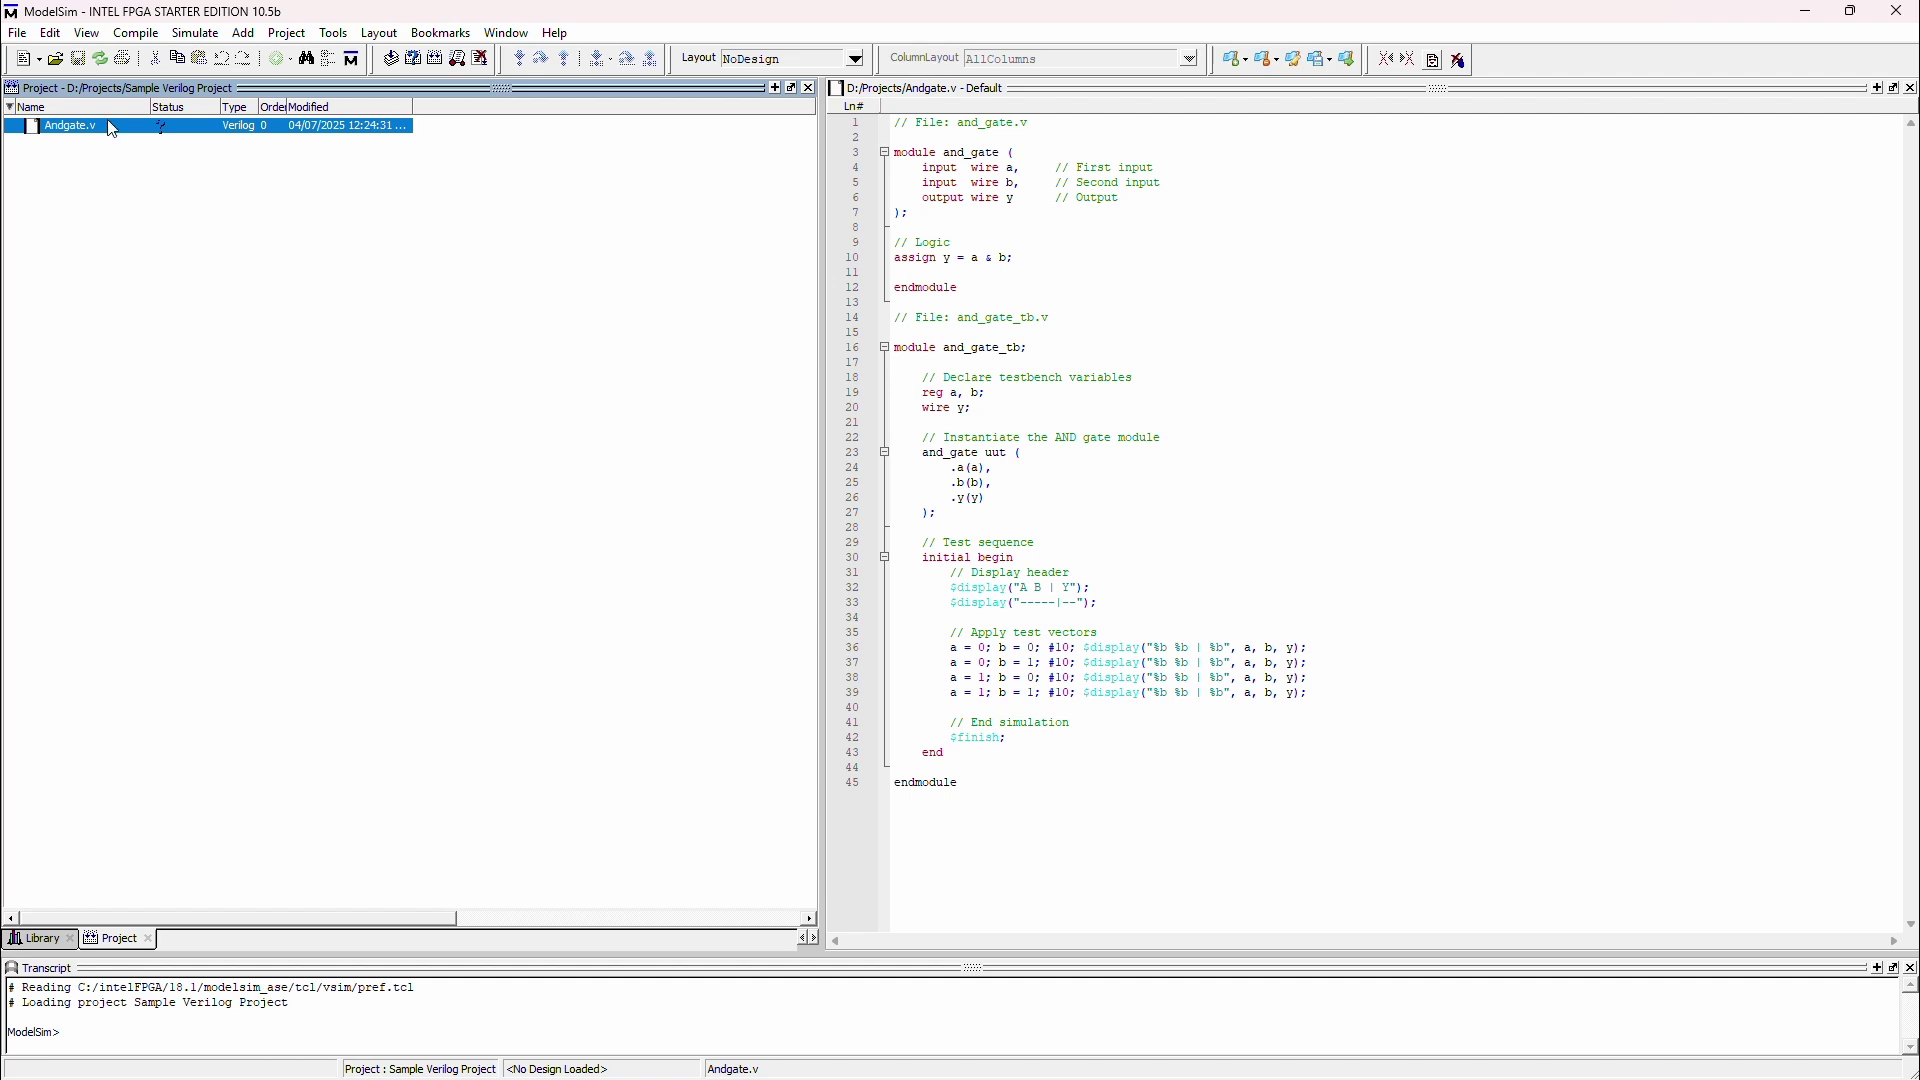
{"action": "left_click", "coordinate": [130, 36]}
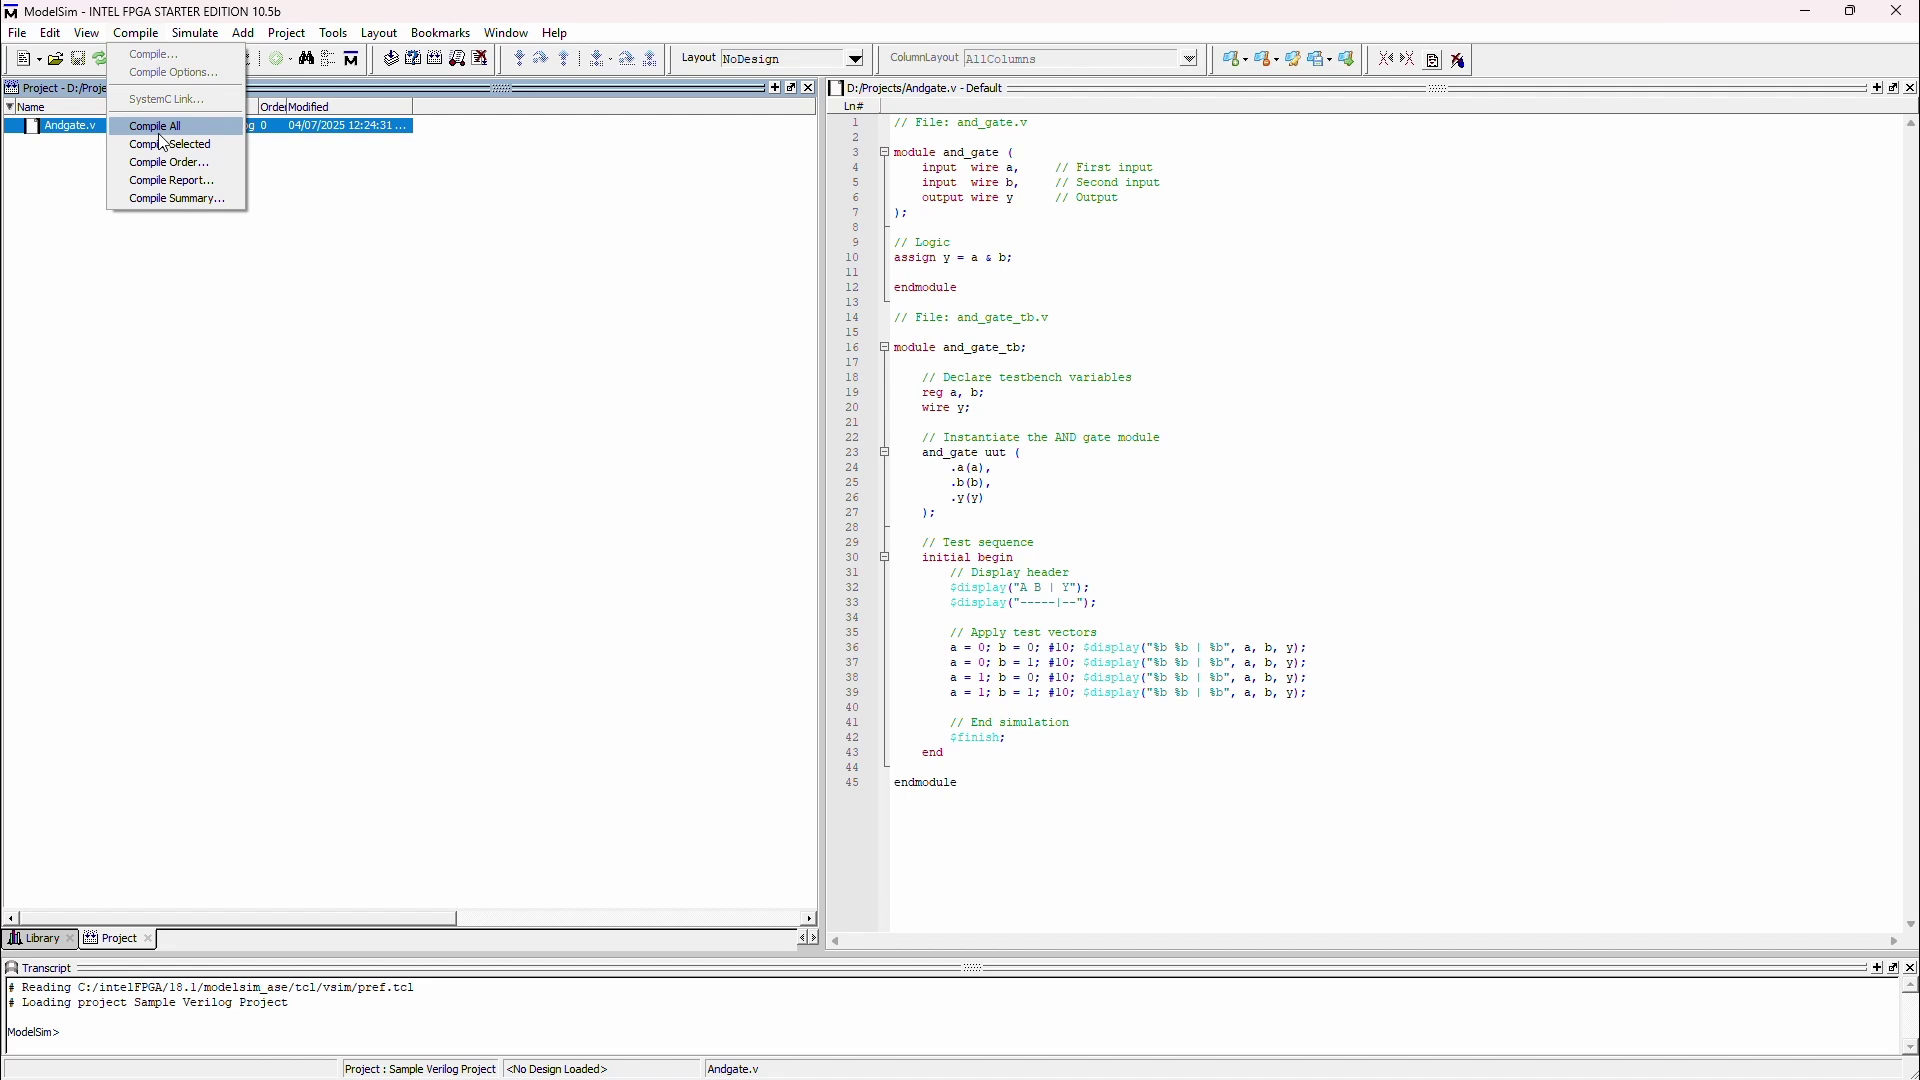
{"action": "left_click", "coordinate": [197, 151]}
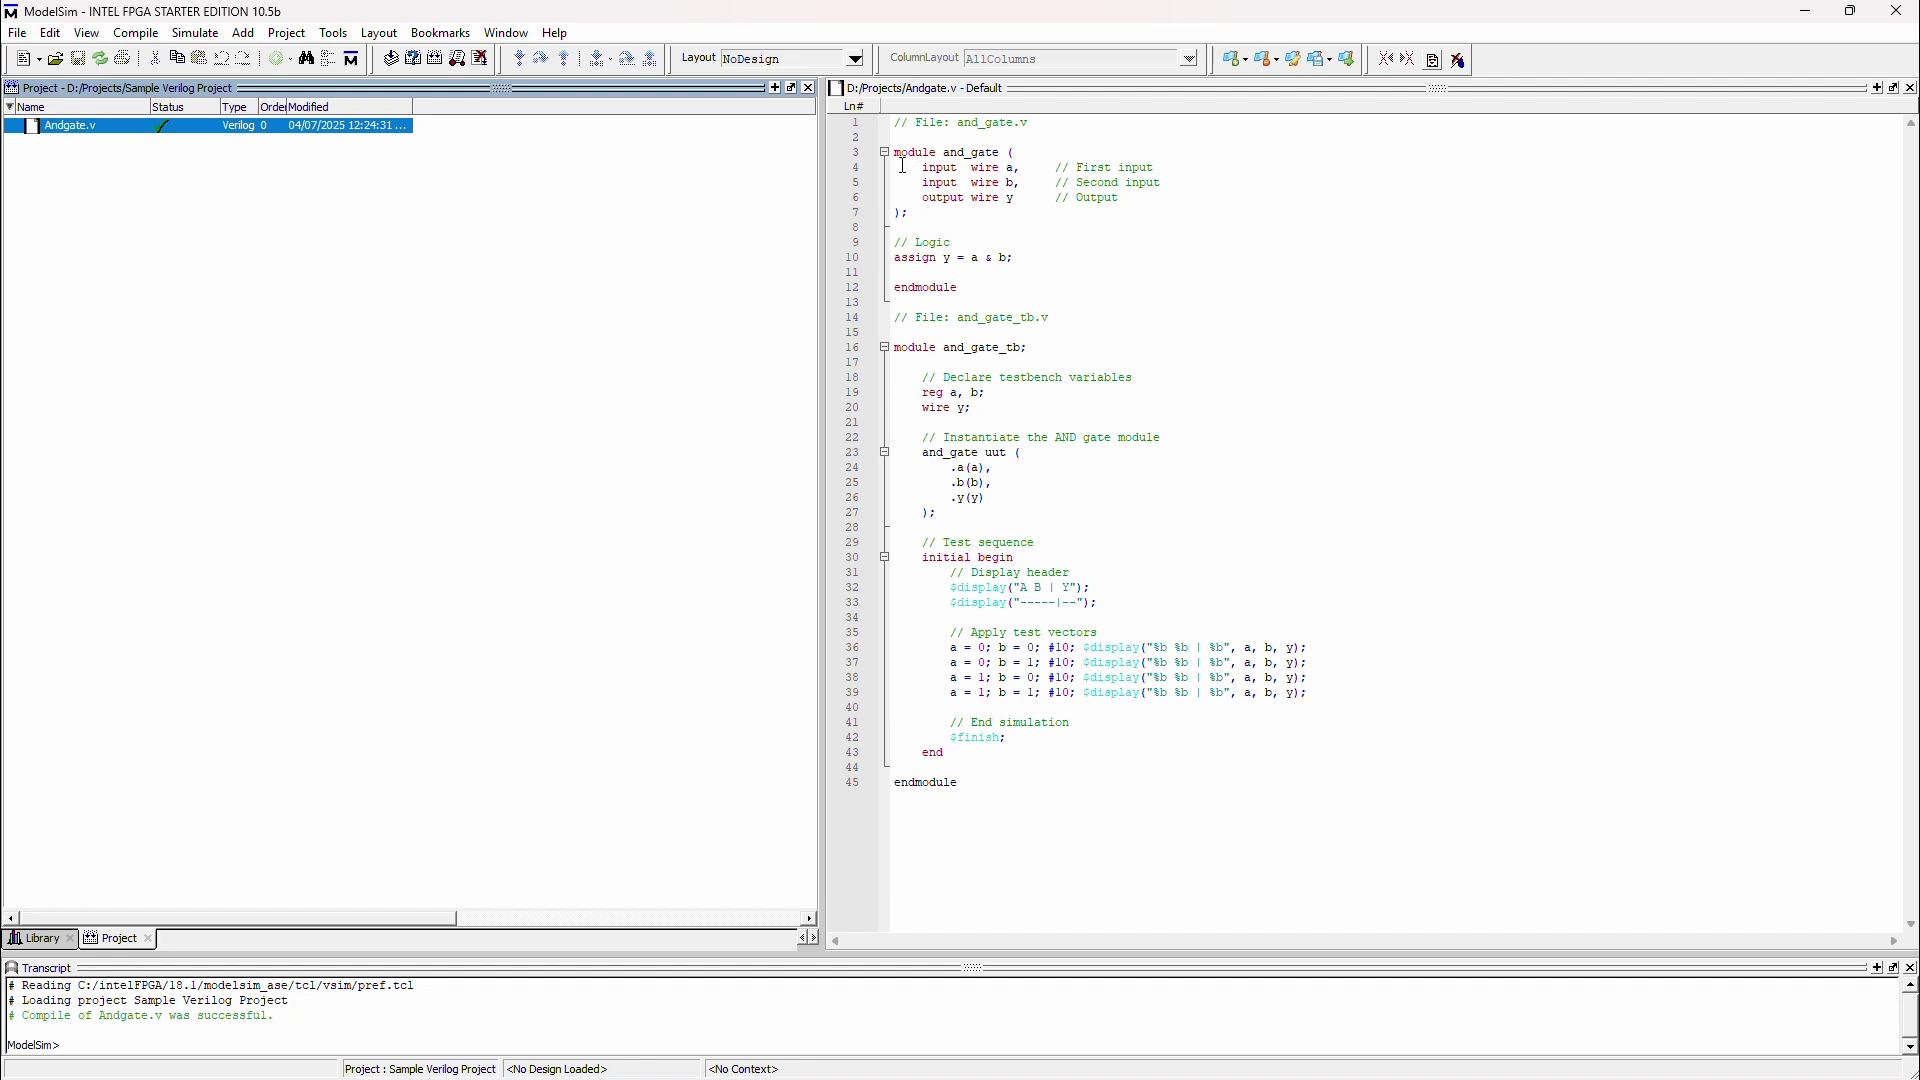
Step: Review the and_gate module and and_gate_tb testbench code, then reselect Andgate.v
{"action": "left_click_drag", "start_coordinate": [901, 157], "coordinate": [987, 282]}
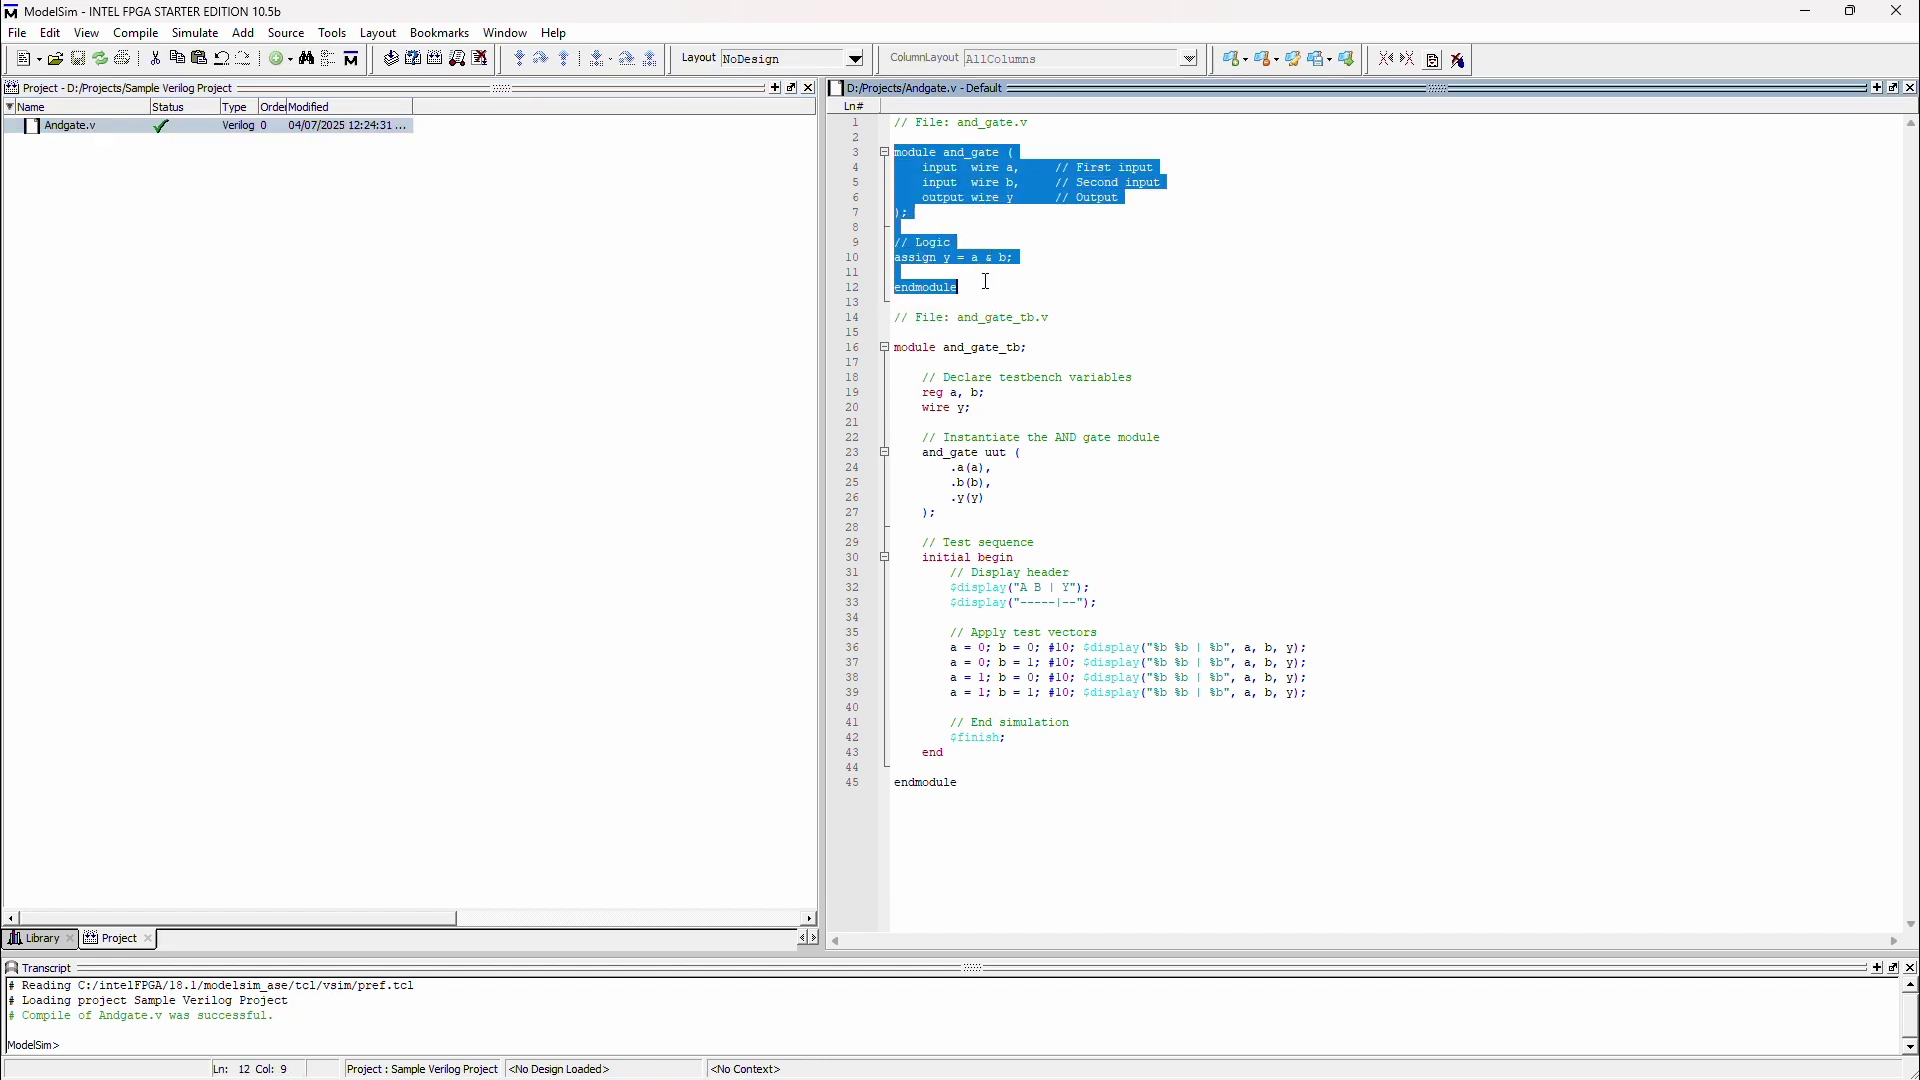
{"action": "left_click", "coordinate": [946, 155]}
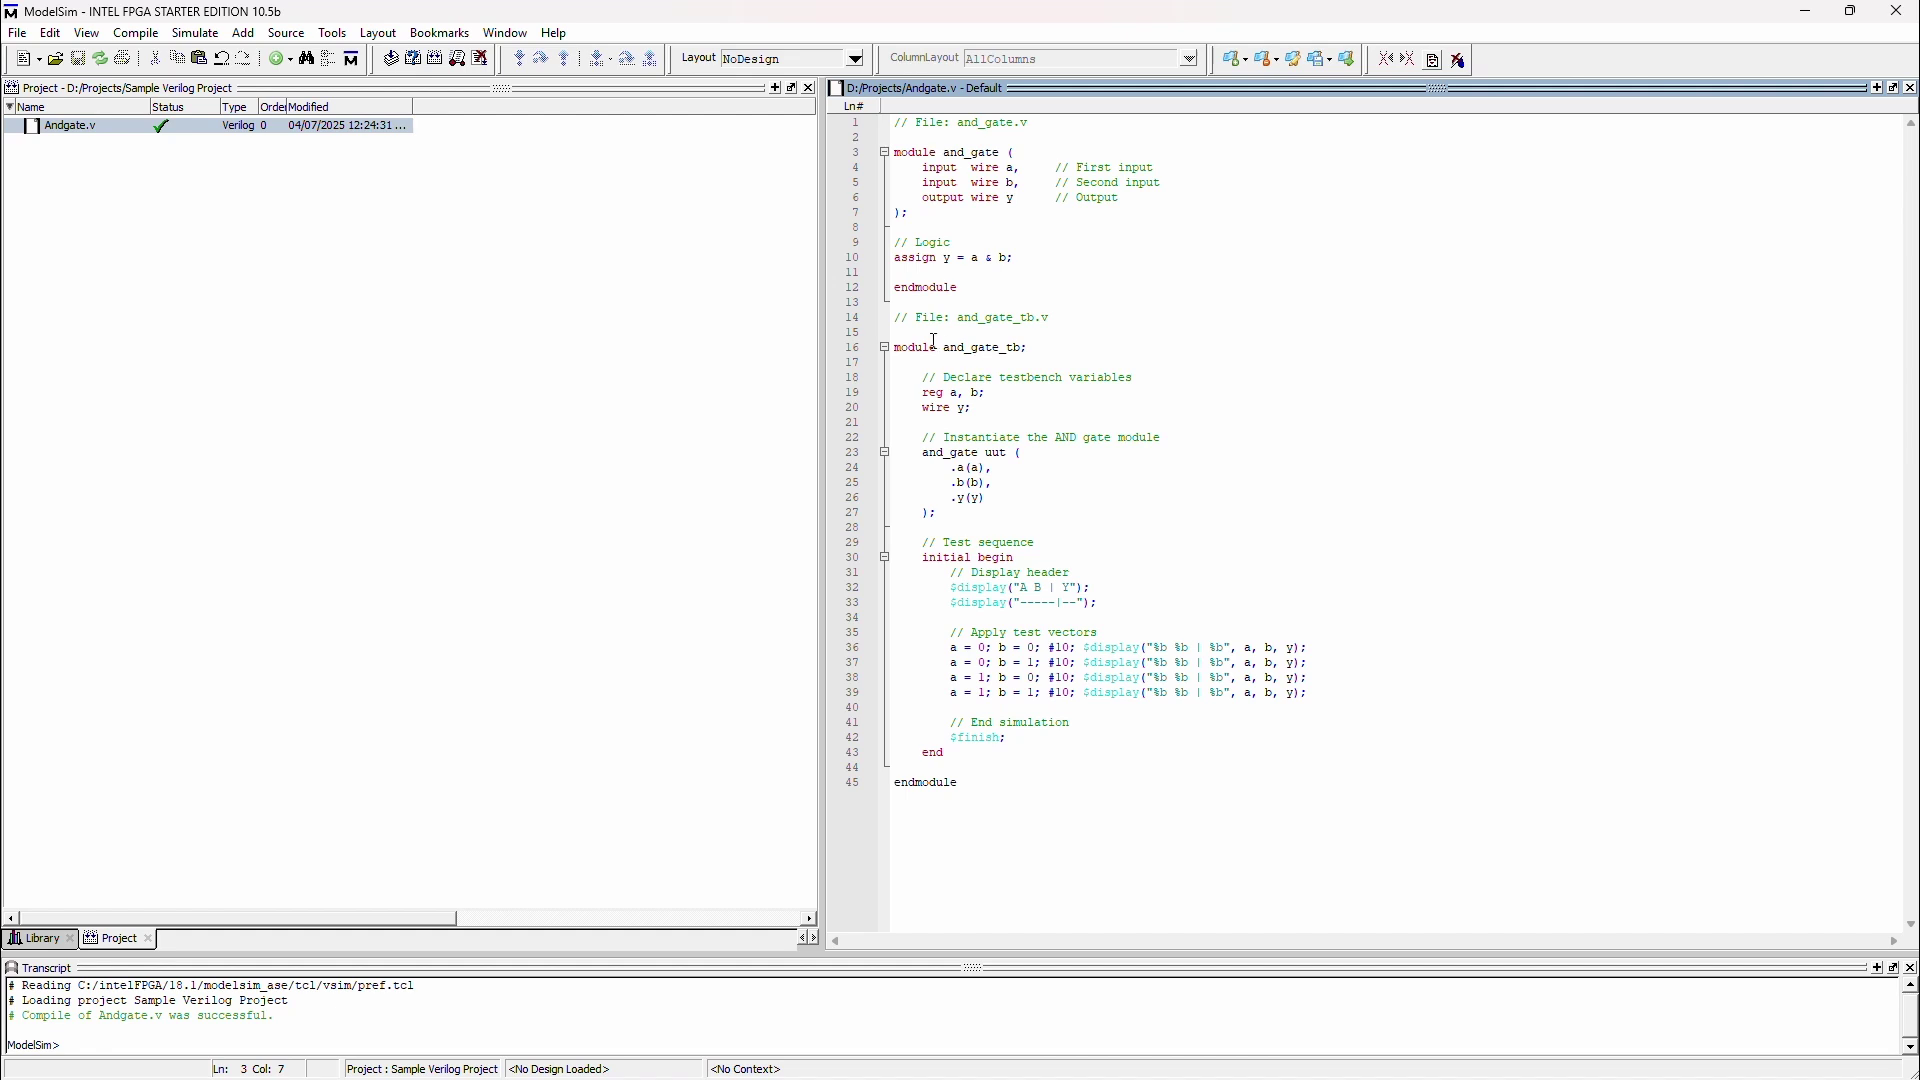
{"action": "left_click_drag", "start_coordinate": [896, 348], "coordinate": [1014, 798]}
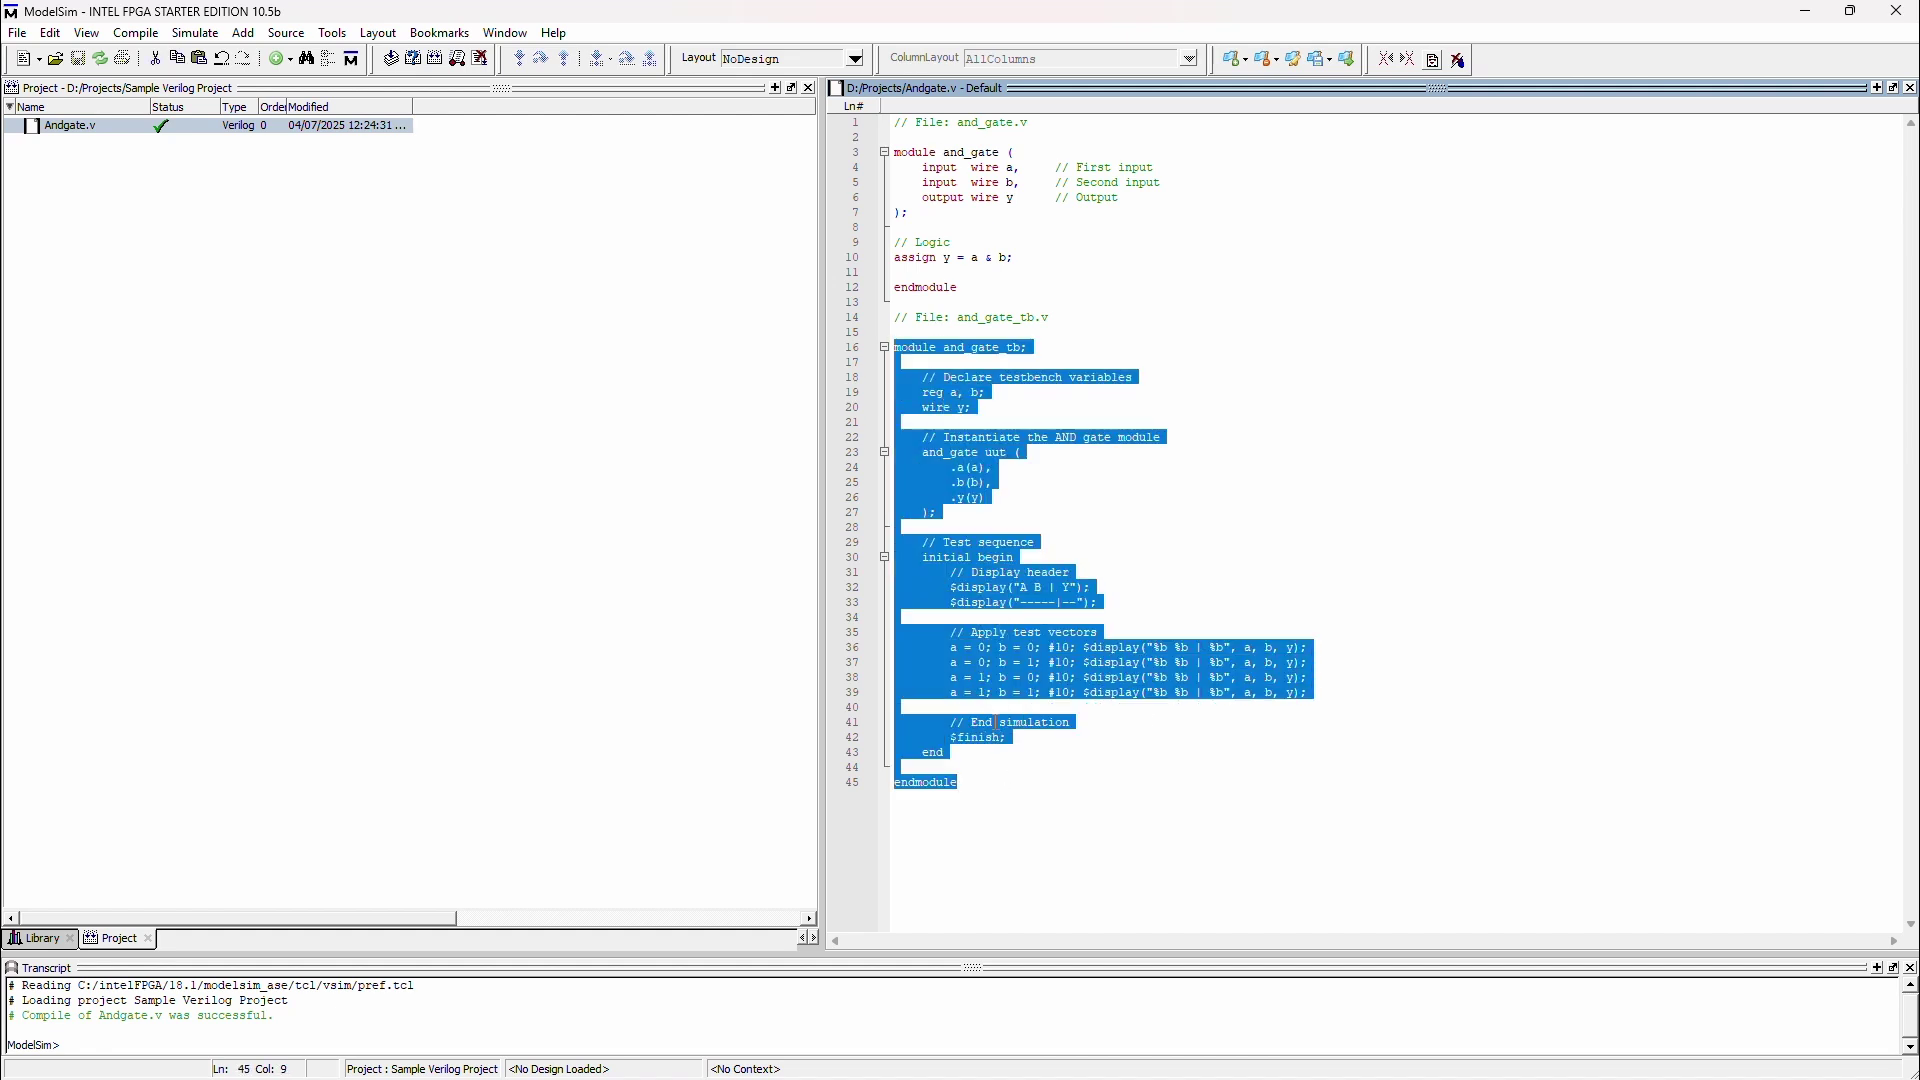
{"action": "left_click", "coordinate": [1160, 724]}
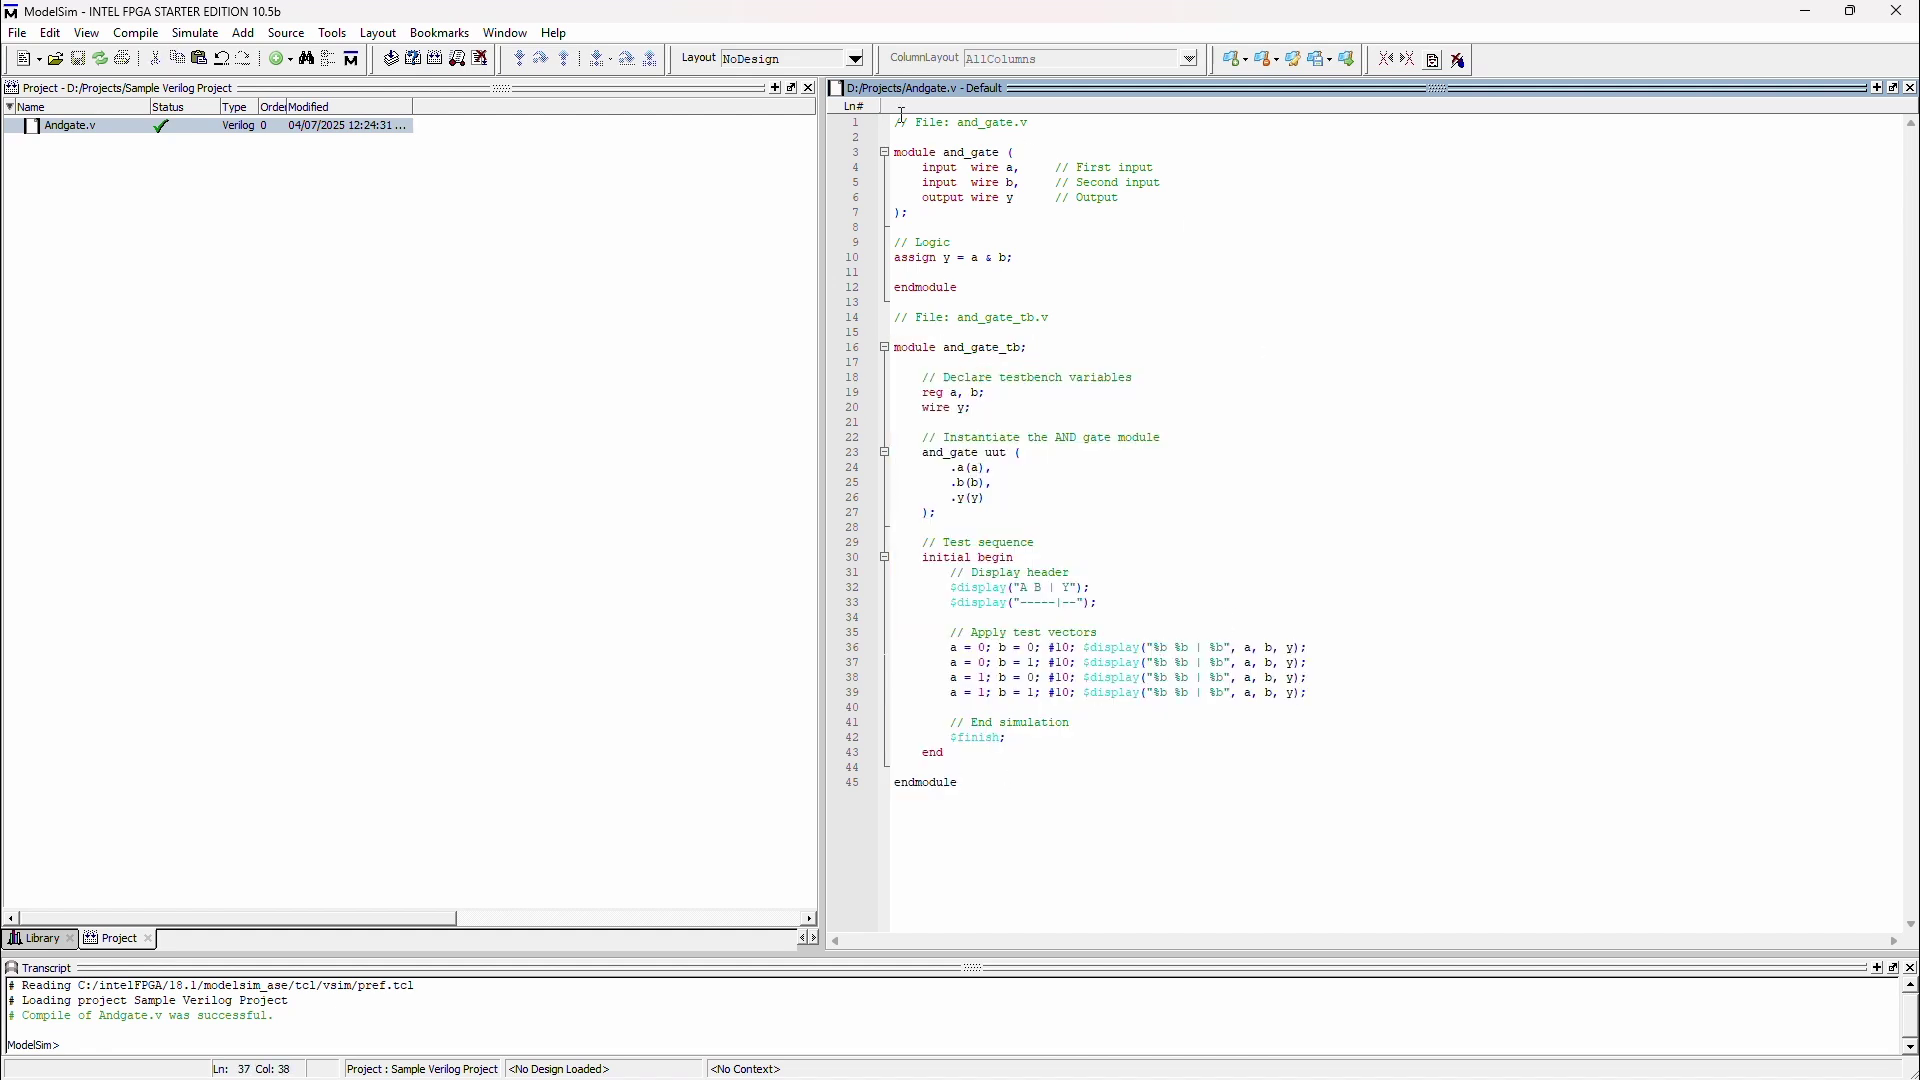
{"action": "left_click", "coordinate": [938, 183]}
{"action": "left_click", "coordinate": [127, 126]}
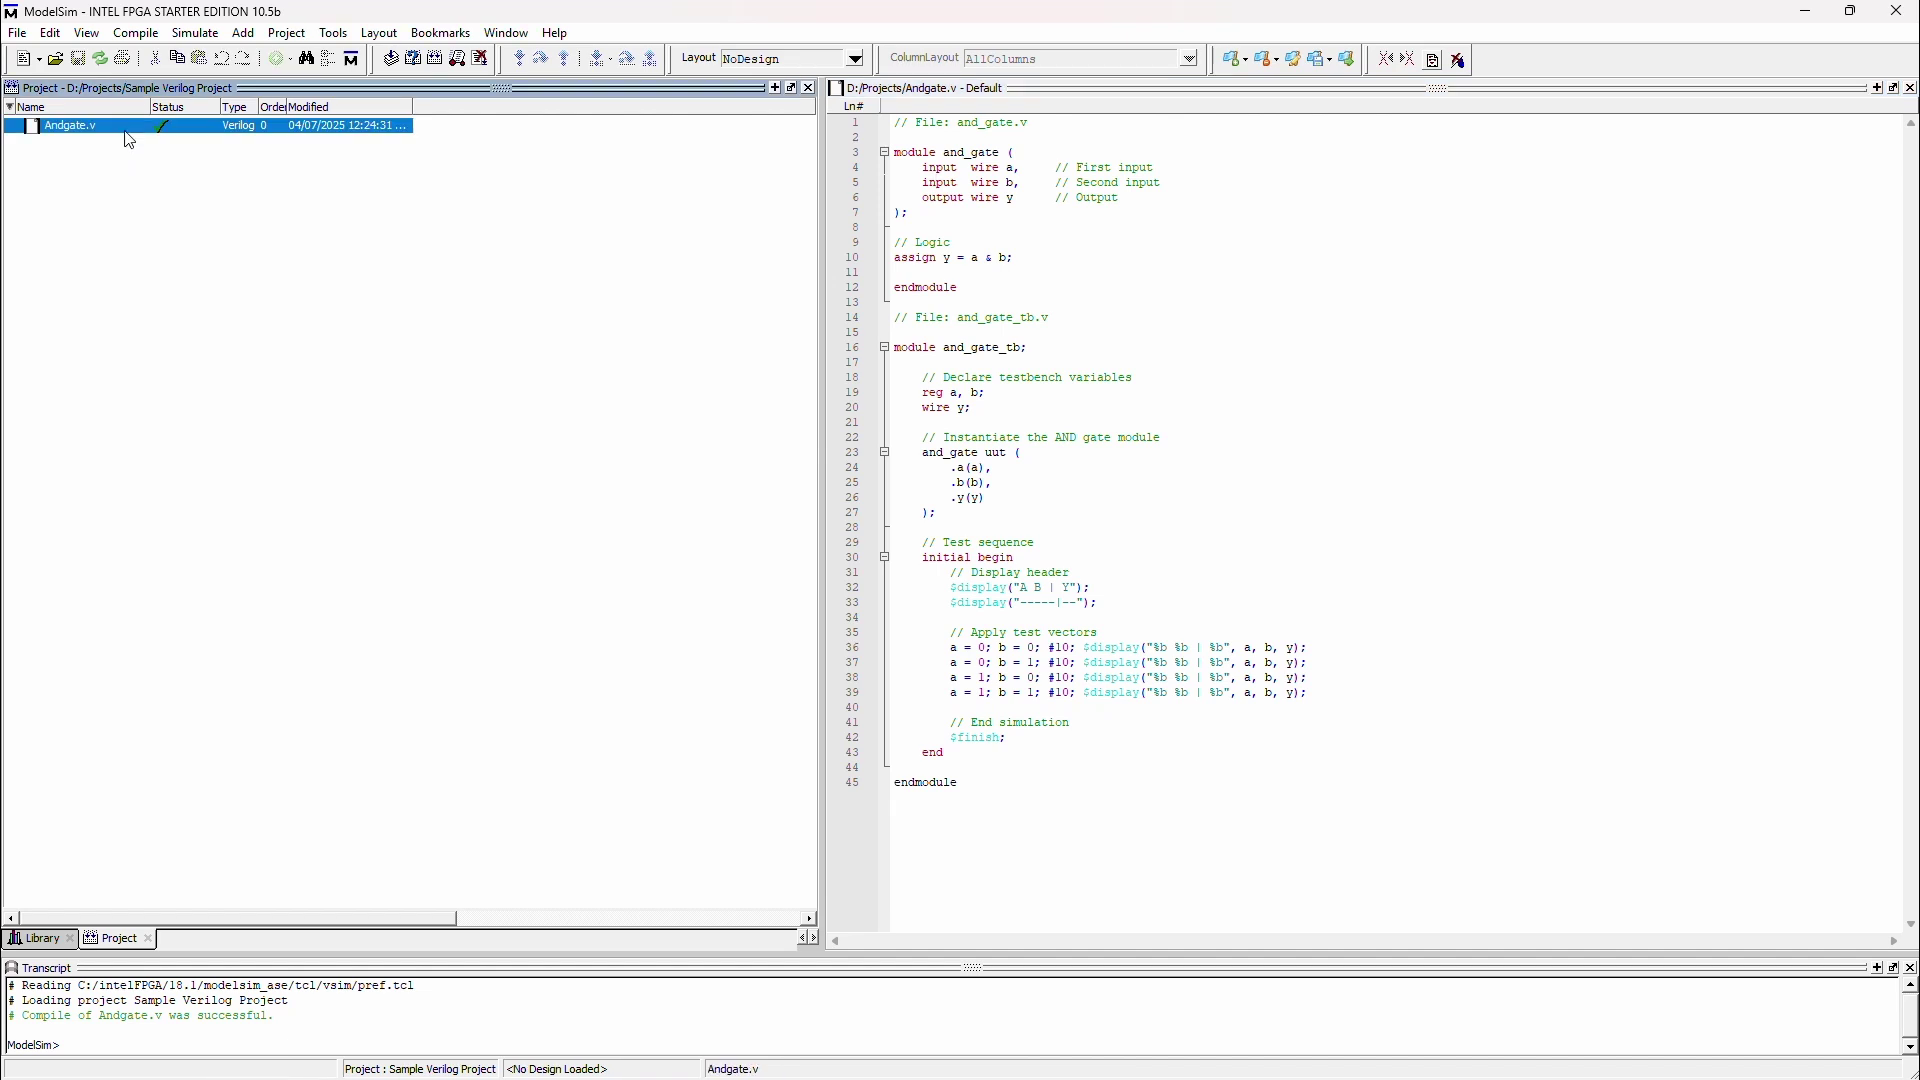
{"action": "left_click", "coordinate": [196, 33]}
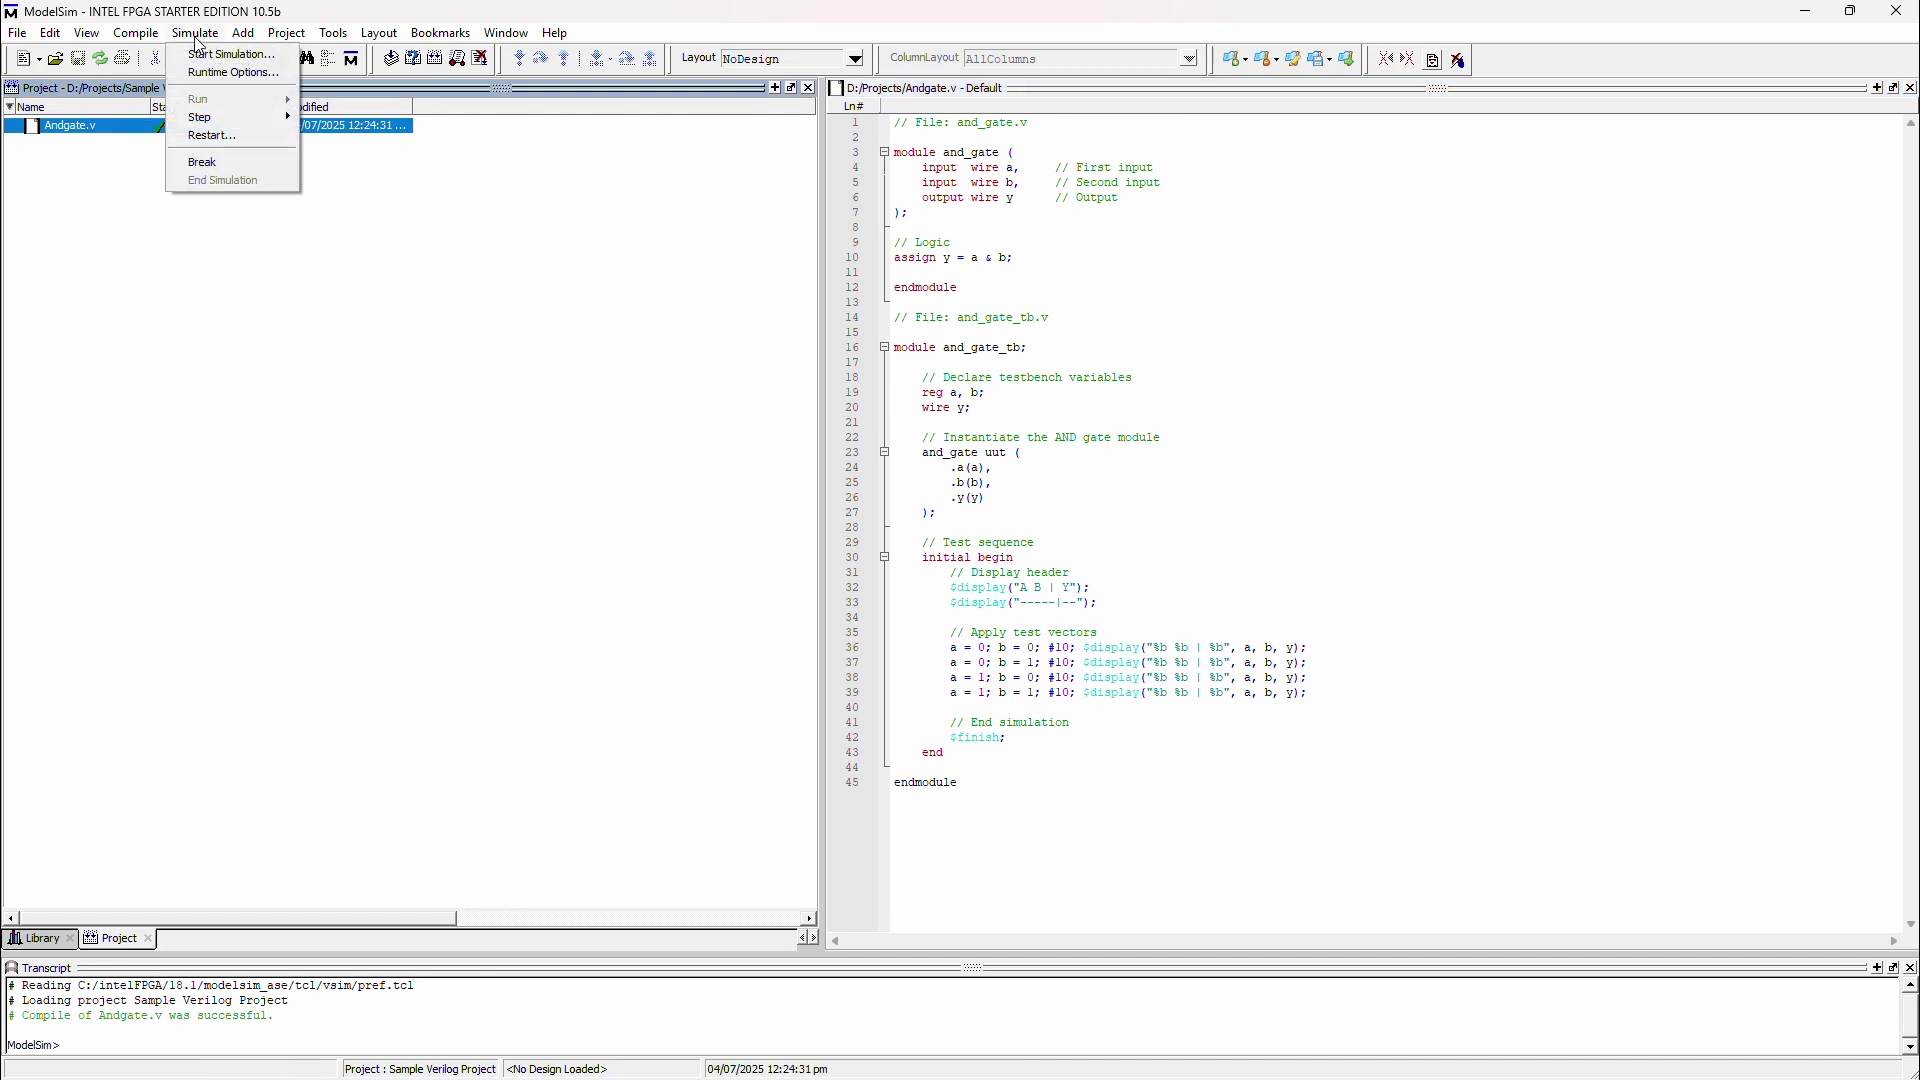
Step: Start a simulation of and_gate_tb from the expanded work library
{"action": "left_click", "coordinate": [225, 56]}
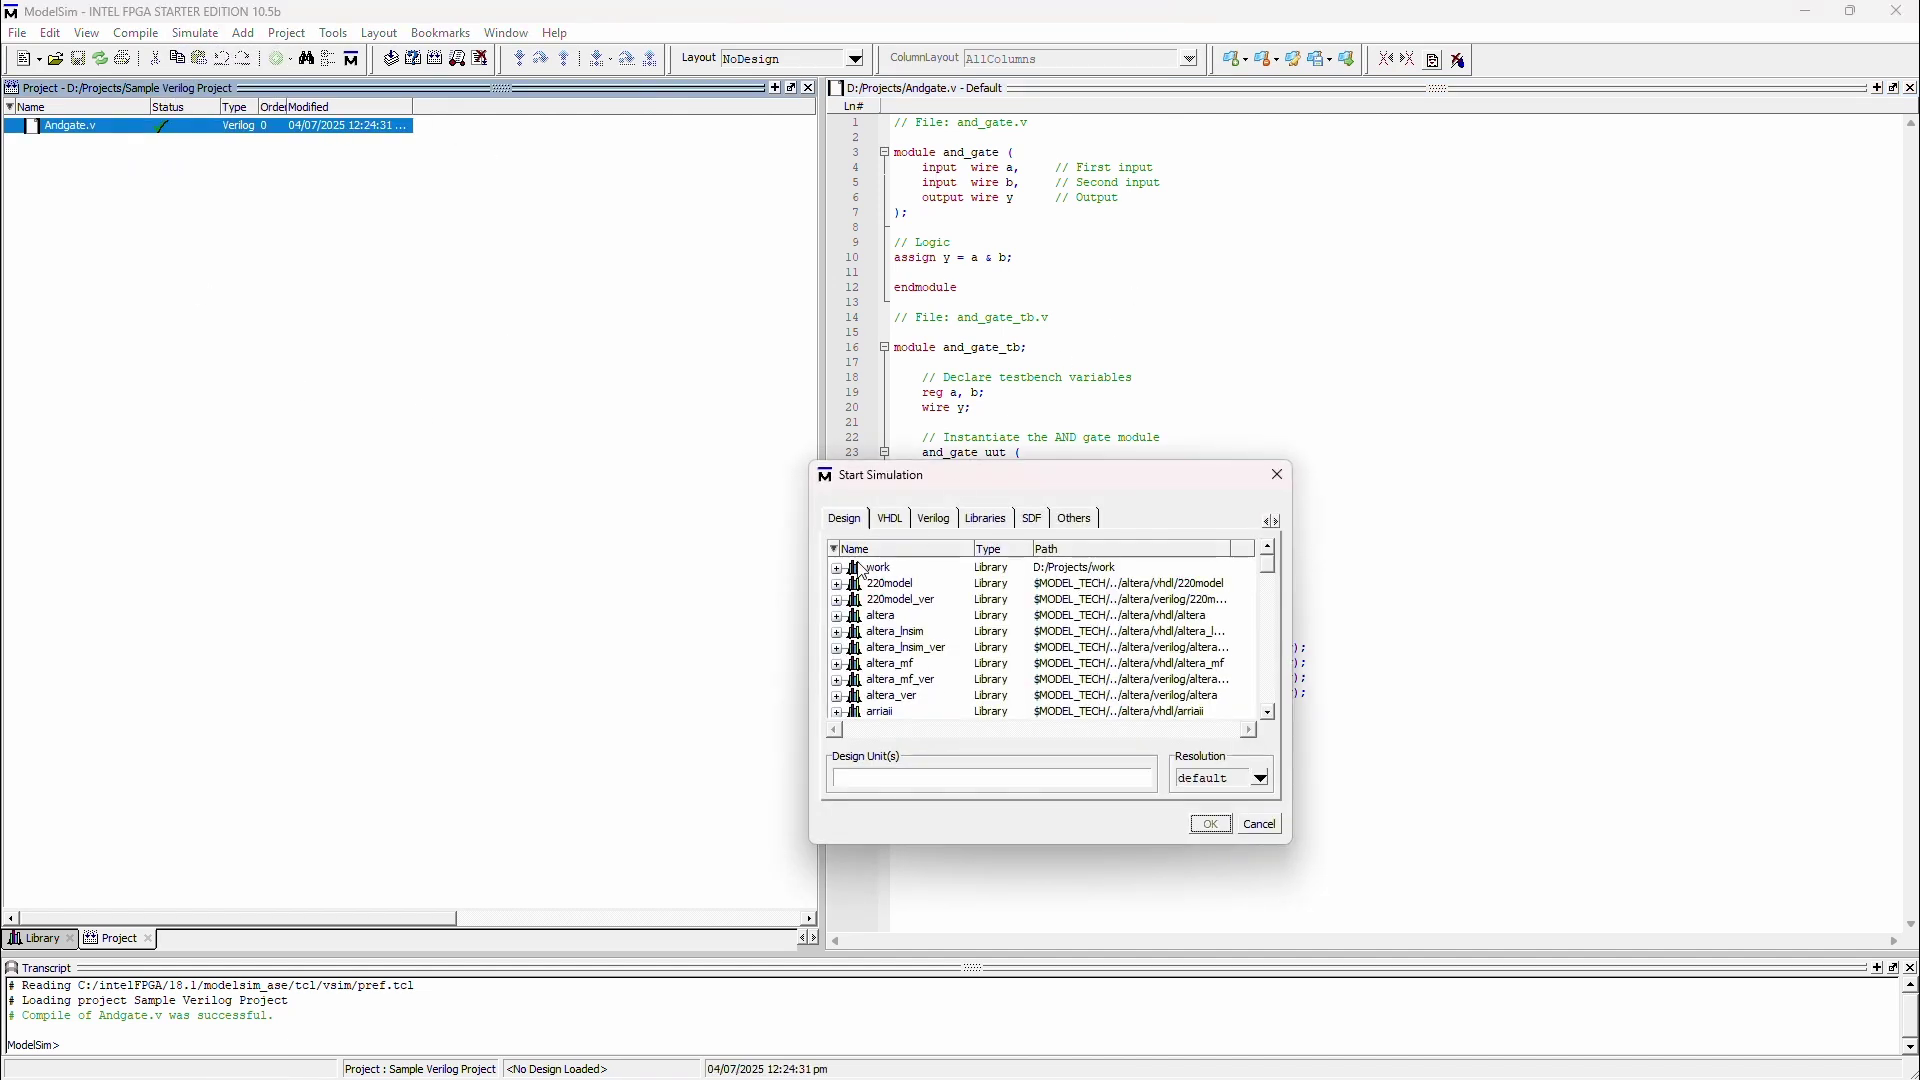
{"action": "left_click", "coordinate": [838, 569]}
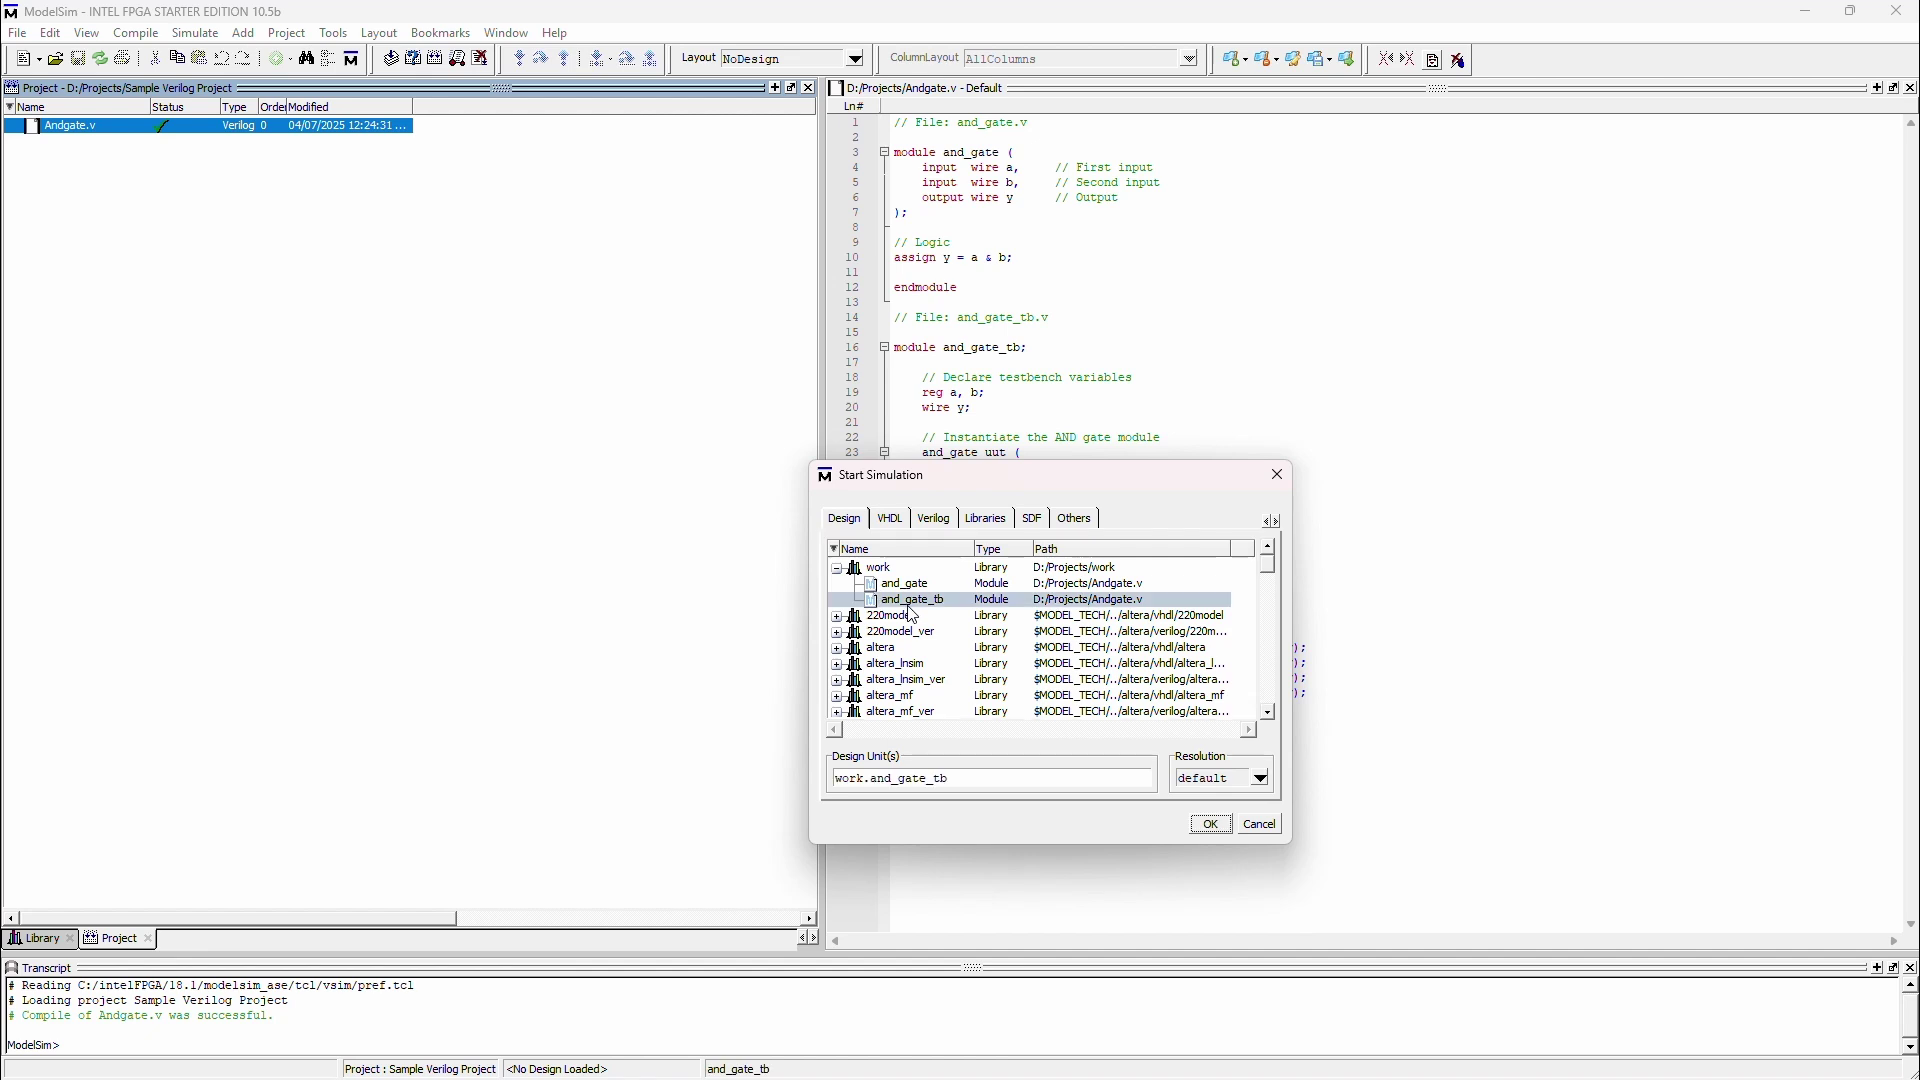
{"action": "left_click", "coordinate": [912, 600]}
{"action": "left_click", "coordinate": [1207, 828]}
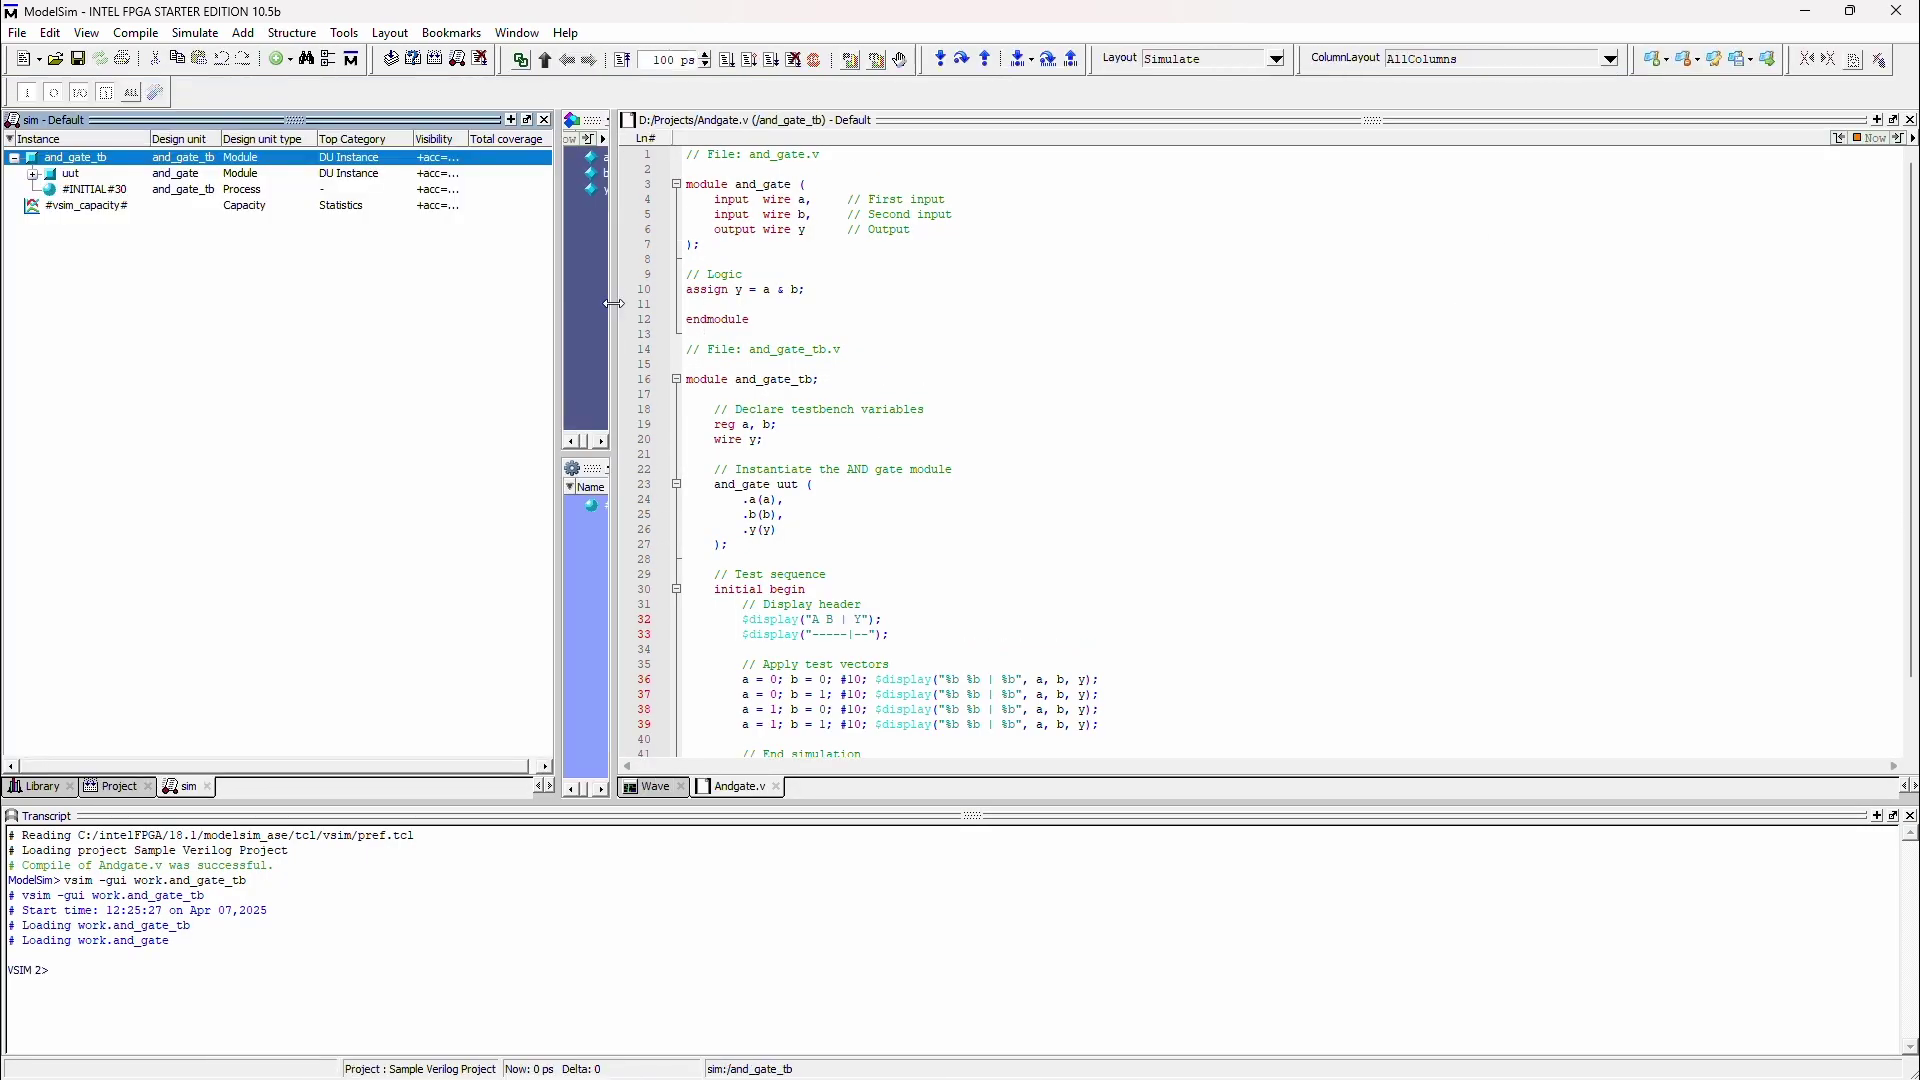
Step: Select a, b and y in Objects, then add all design signals to the Wave window
{"action": "left_click_drag", "start_coordinate": [614, 303], "coordinate": [478, 350]}
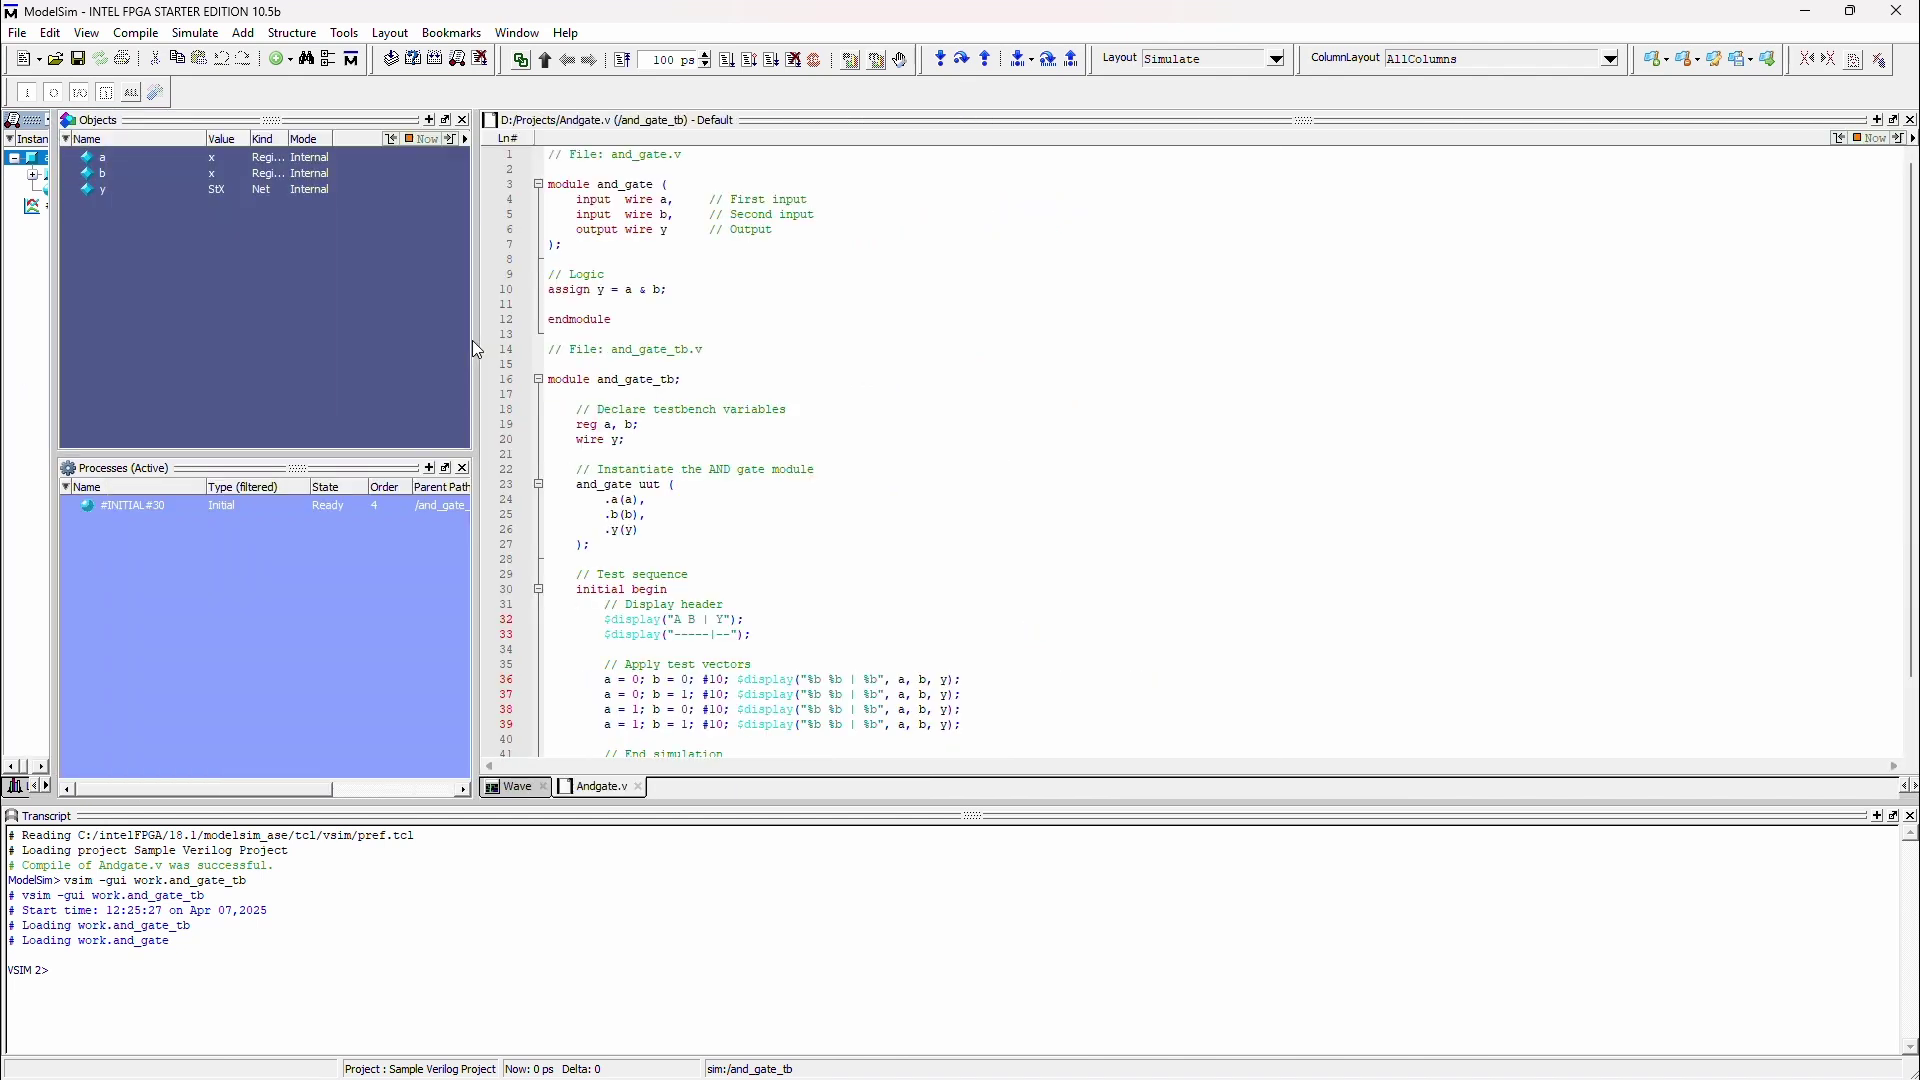
{"action": "left_click", "coordinate": [130, 173]}
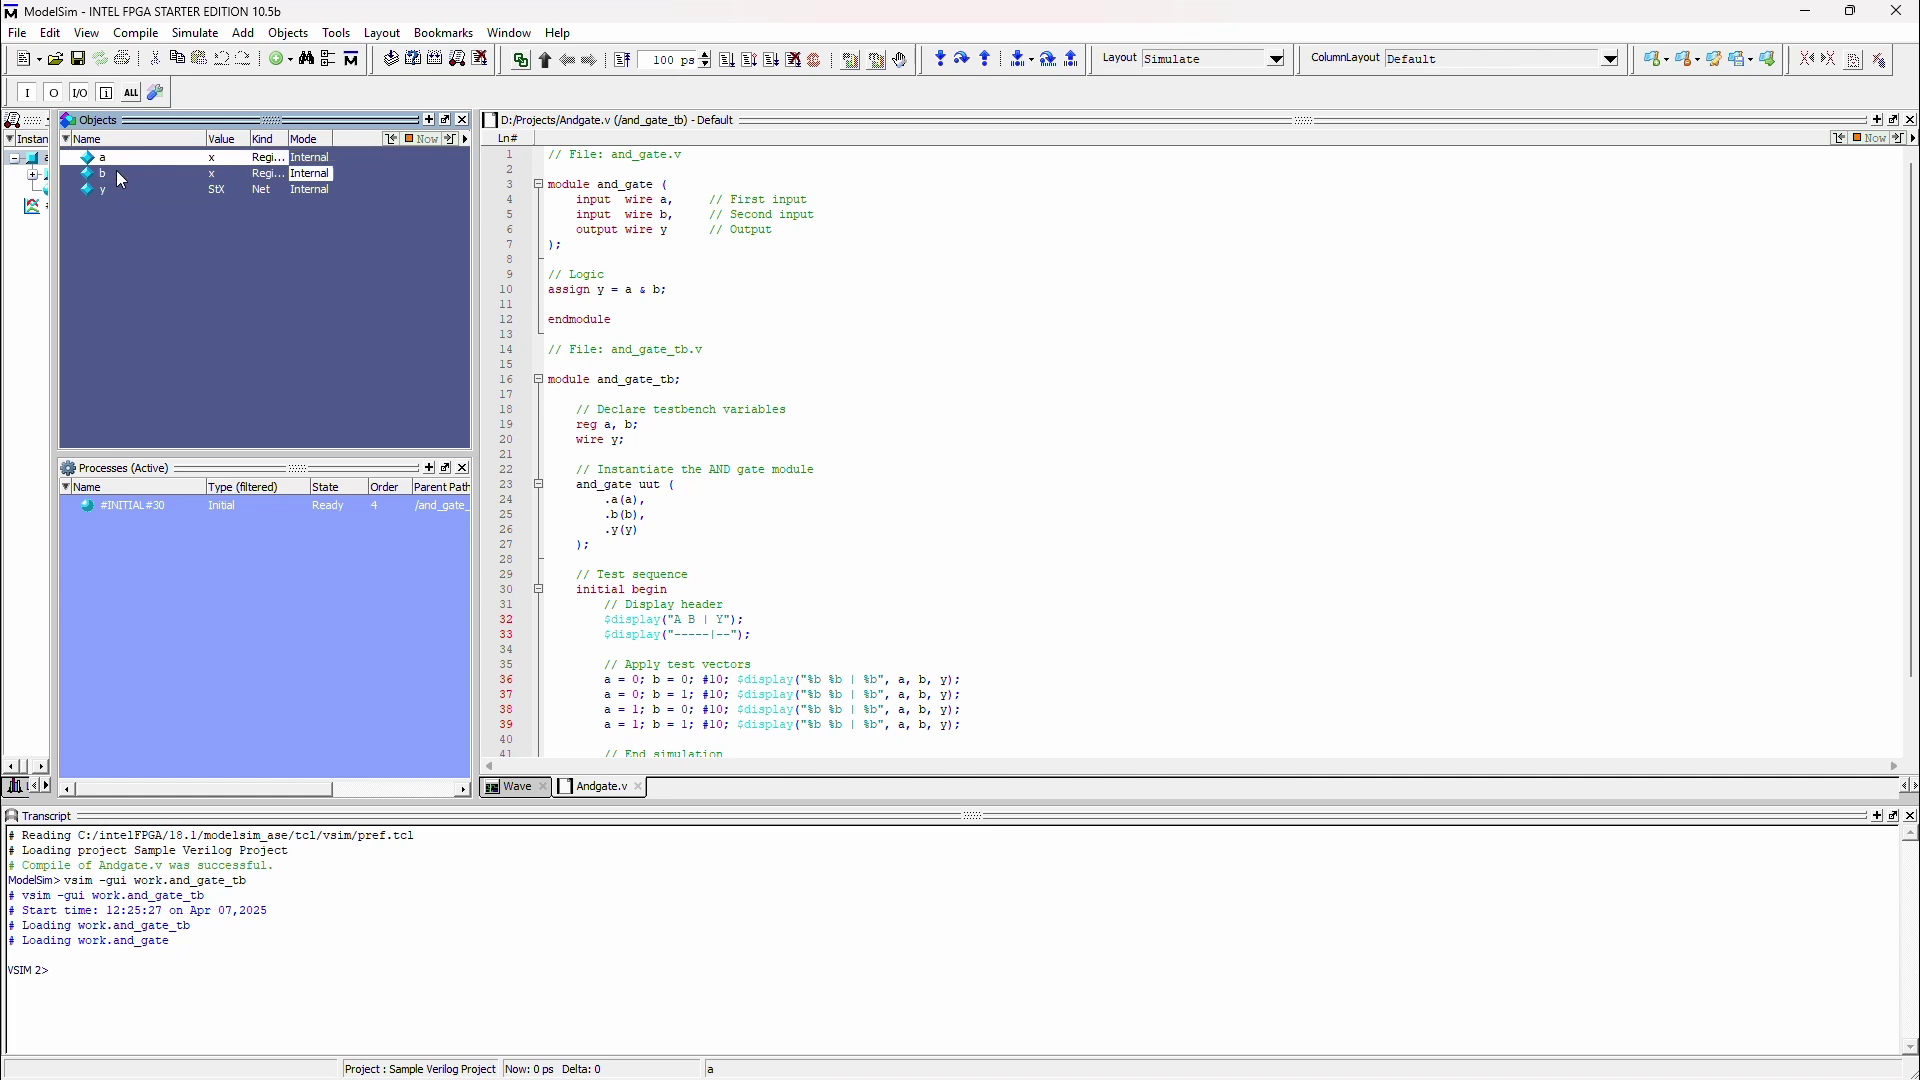
{"action": "left_click", "coordinate": [118, 158]}
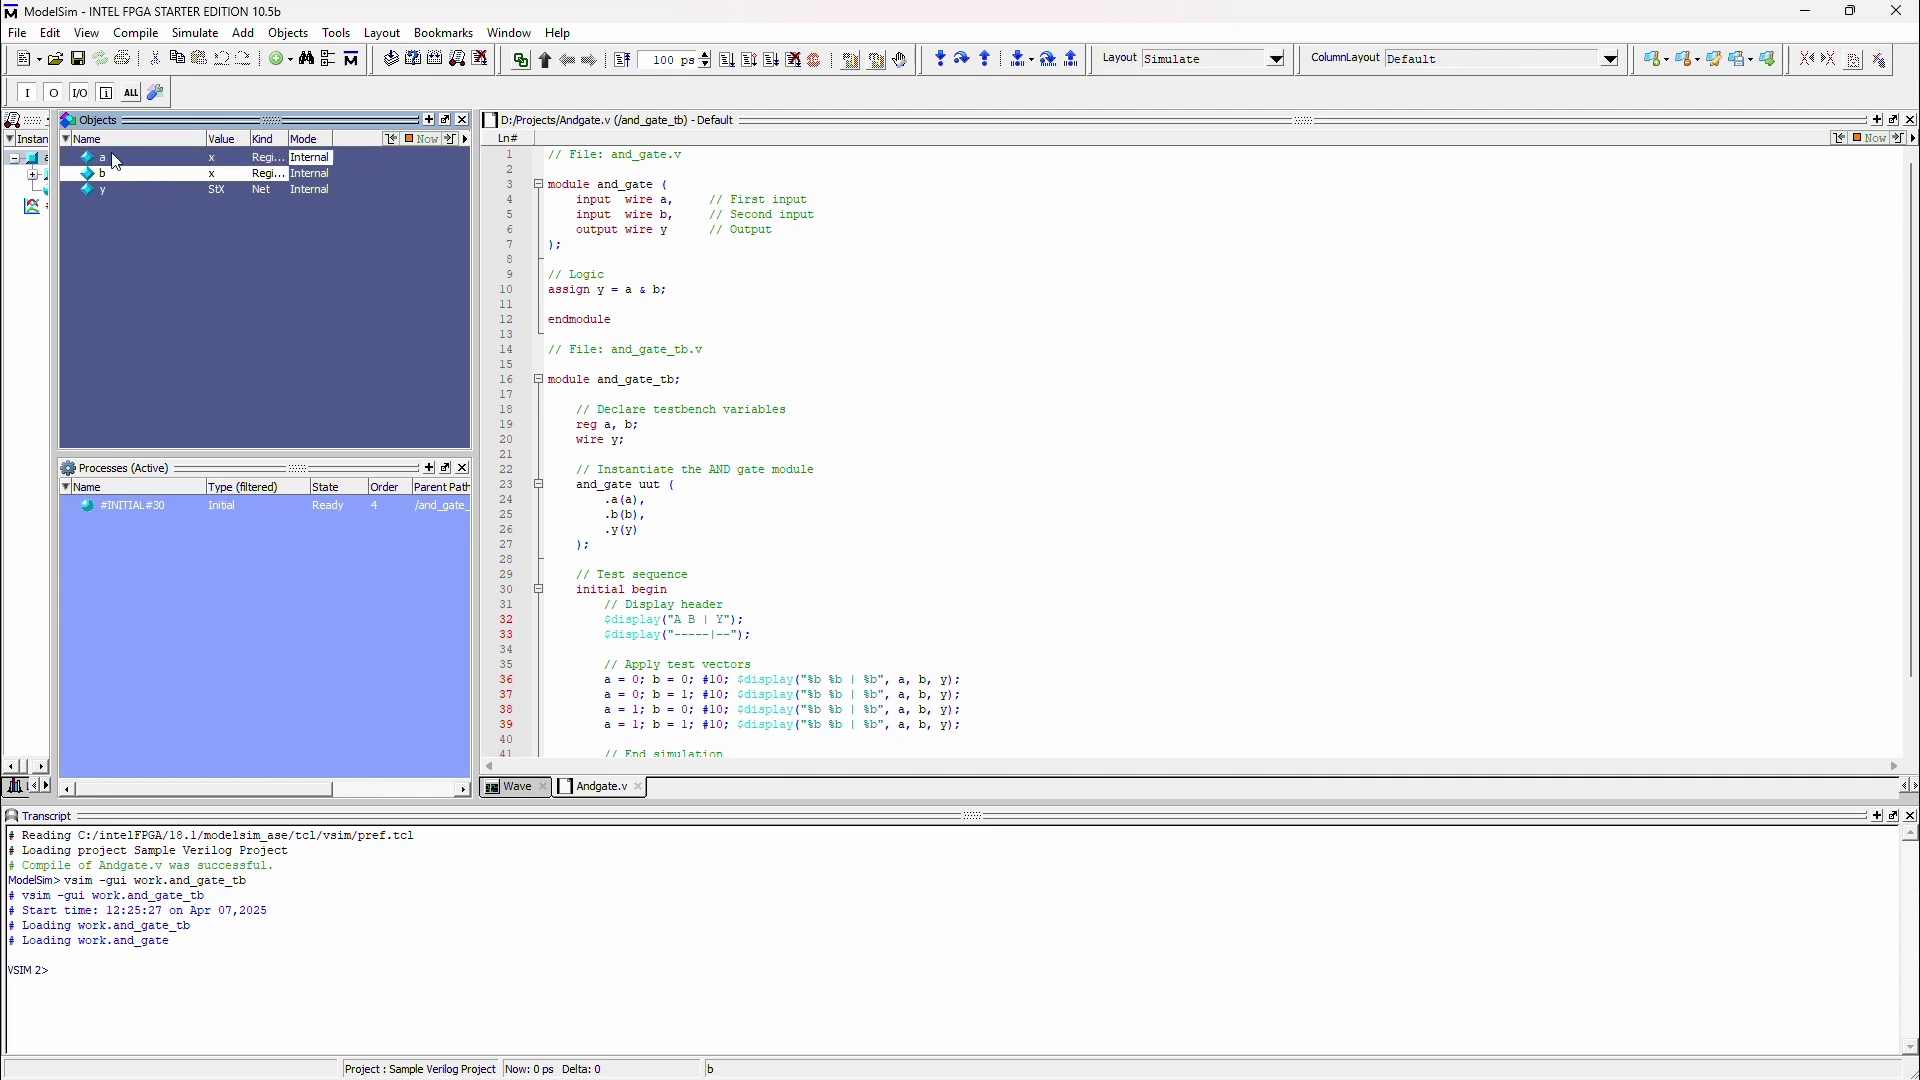
{"action": "left_click", "coordinate": [112, 172]}
{"action": "left_click", "coordinate": [116, 193]}
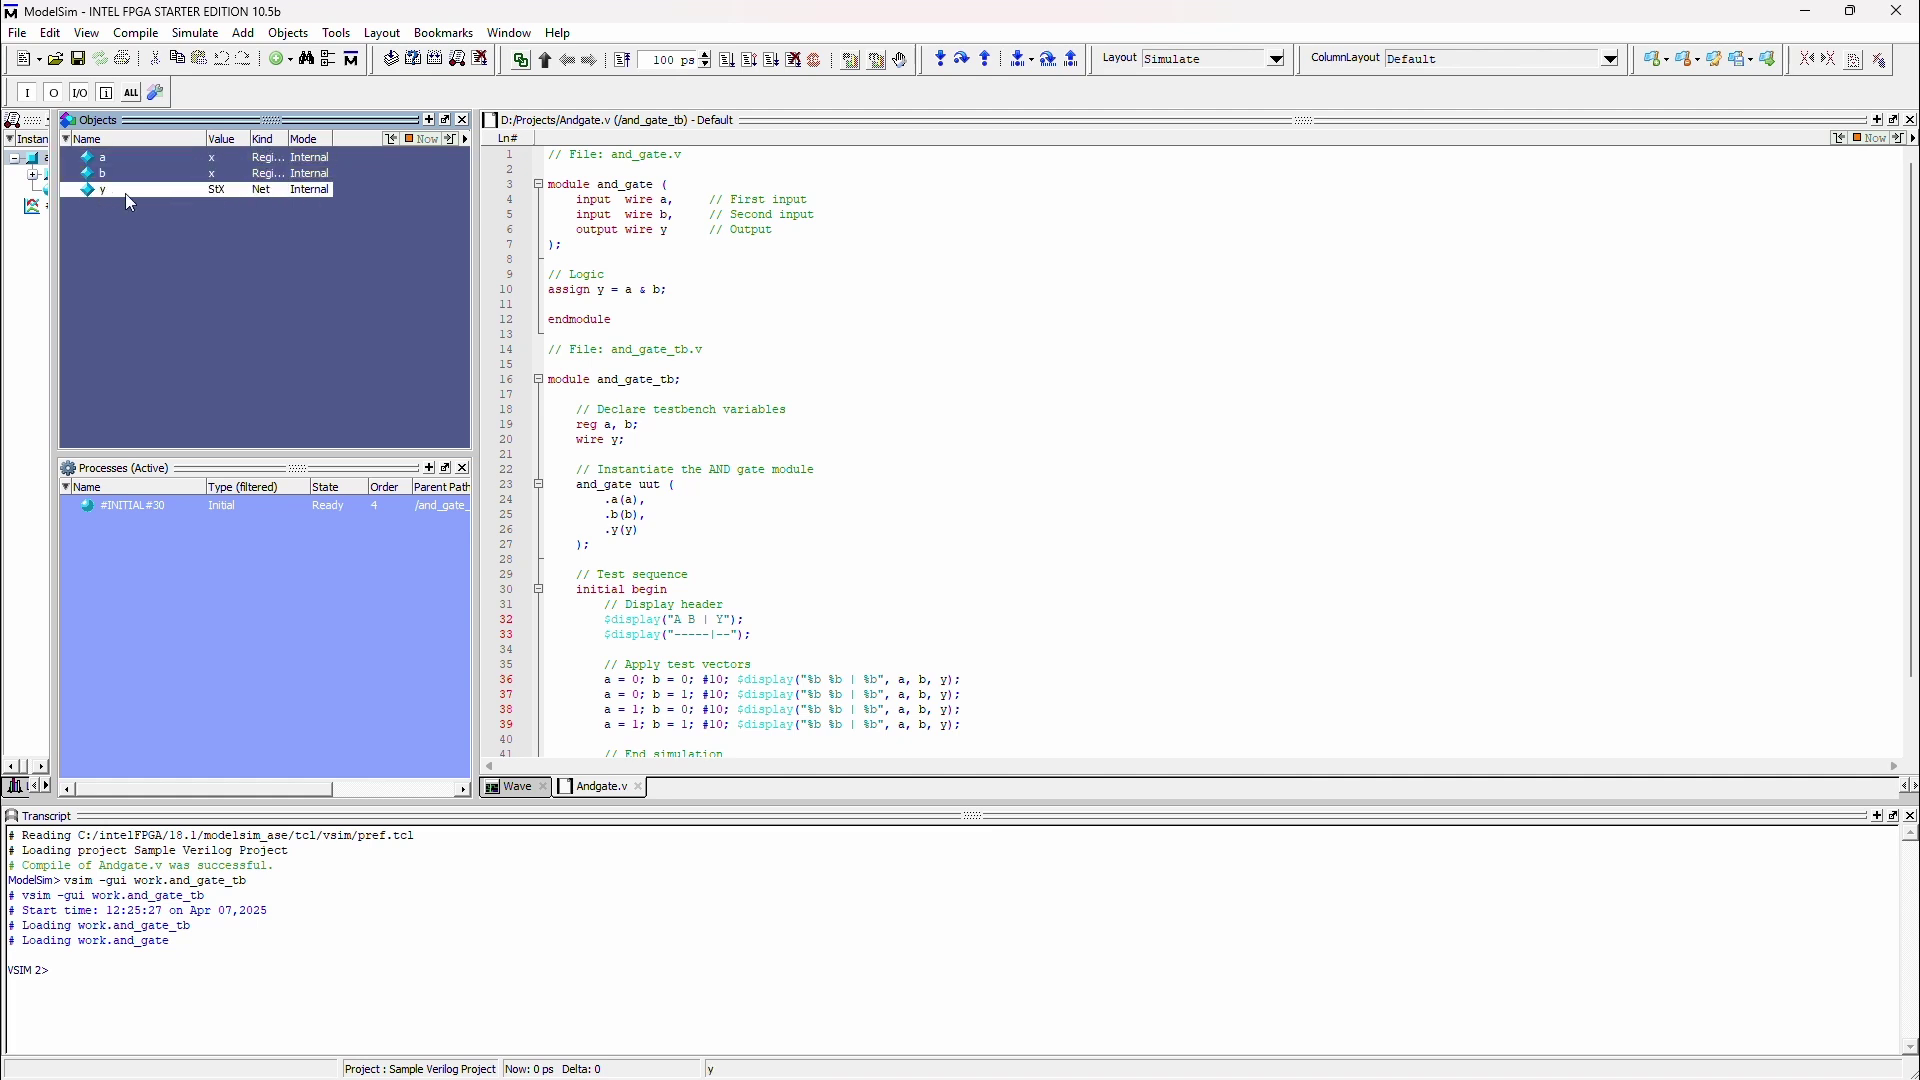
{"action": "left_click", "coordinate": [243, 33]}
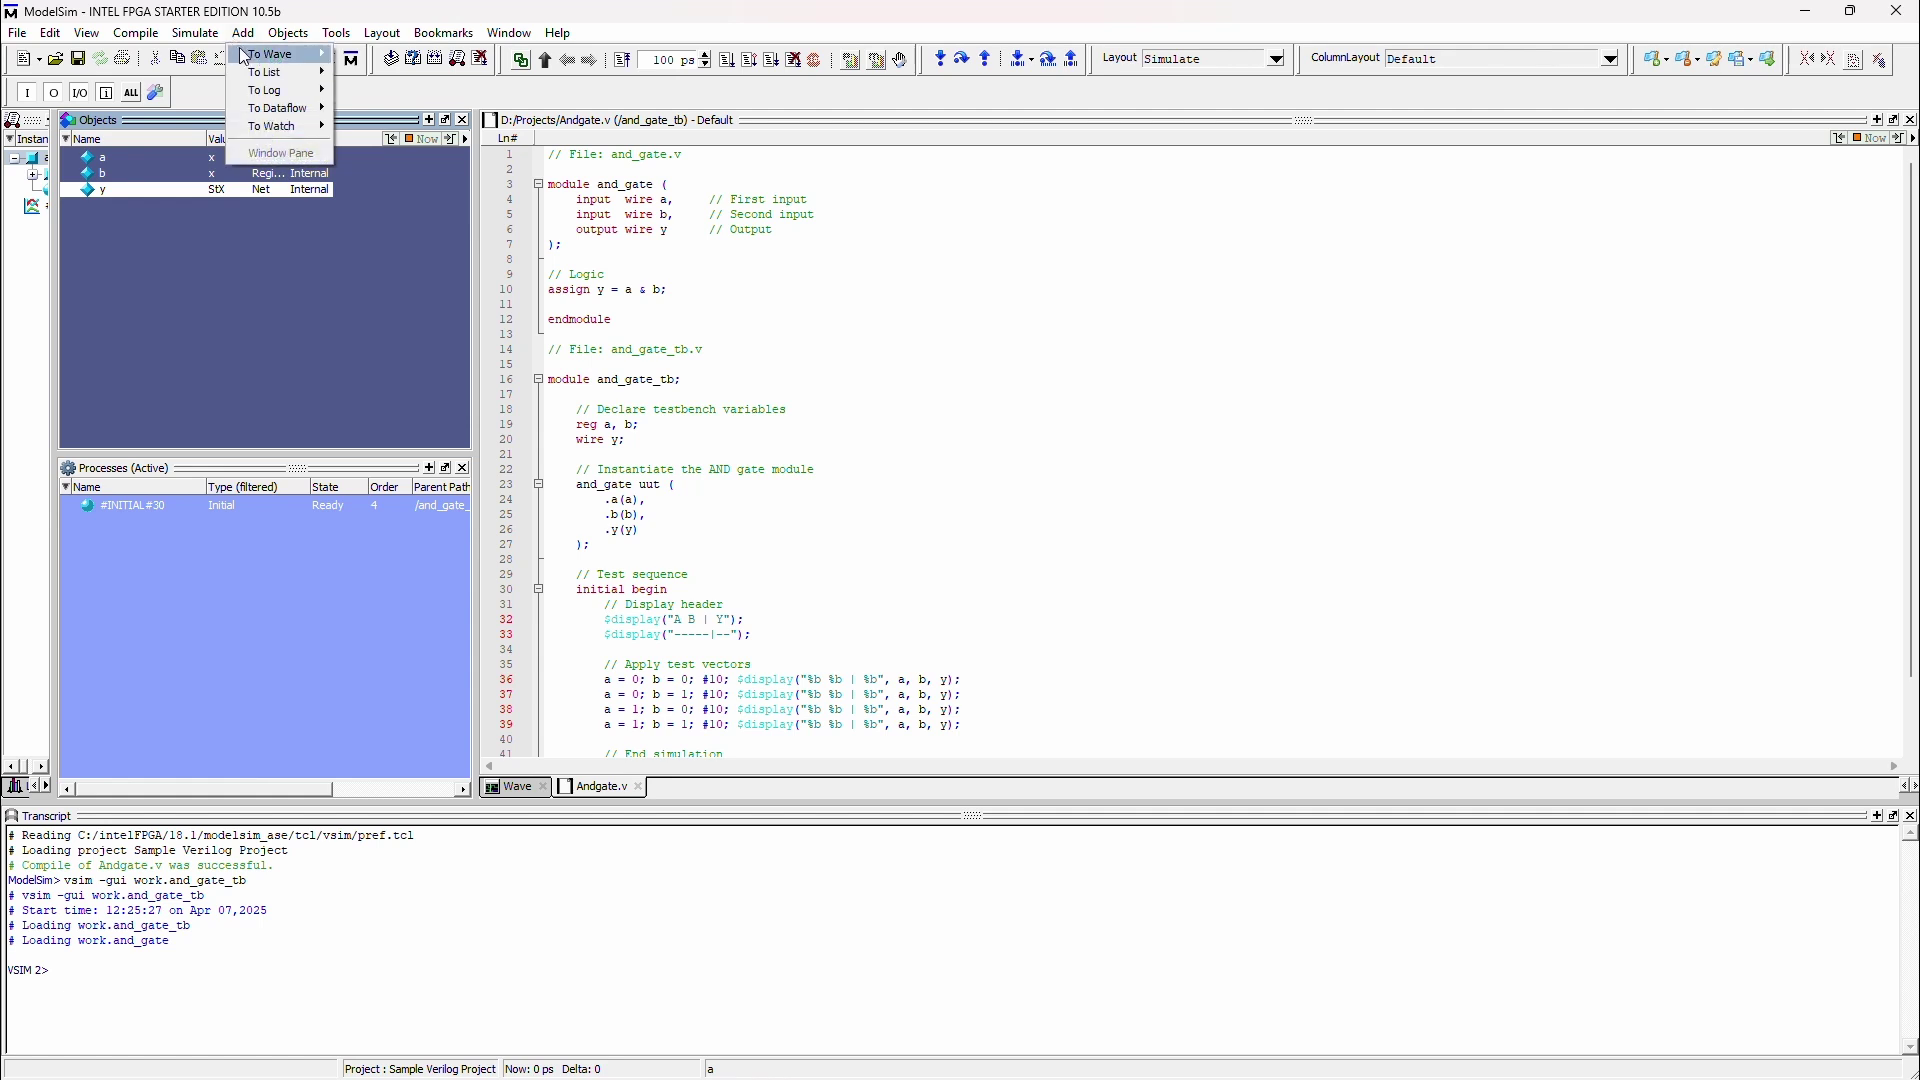
{"action": "mouse_move", "coordinate": [247, 56]}
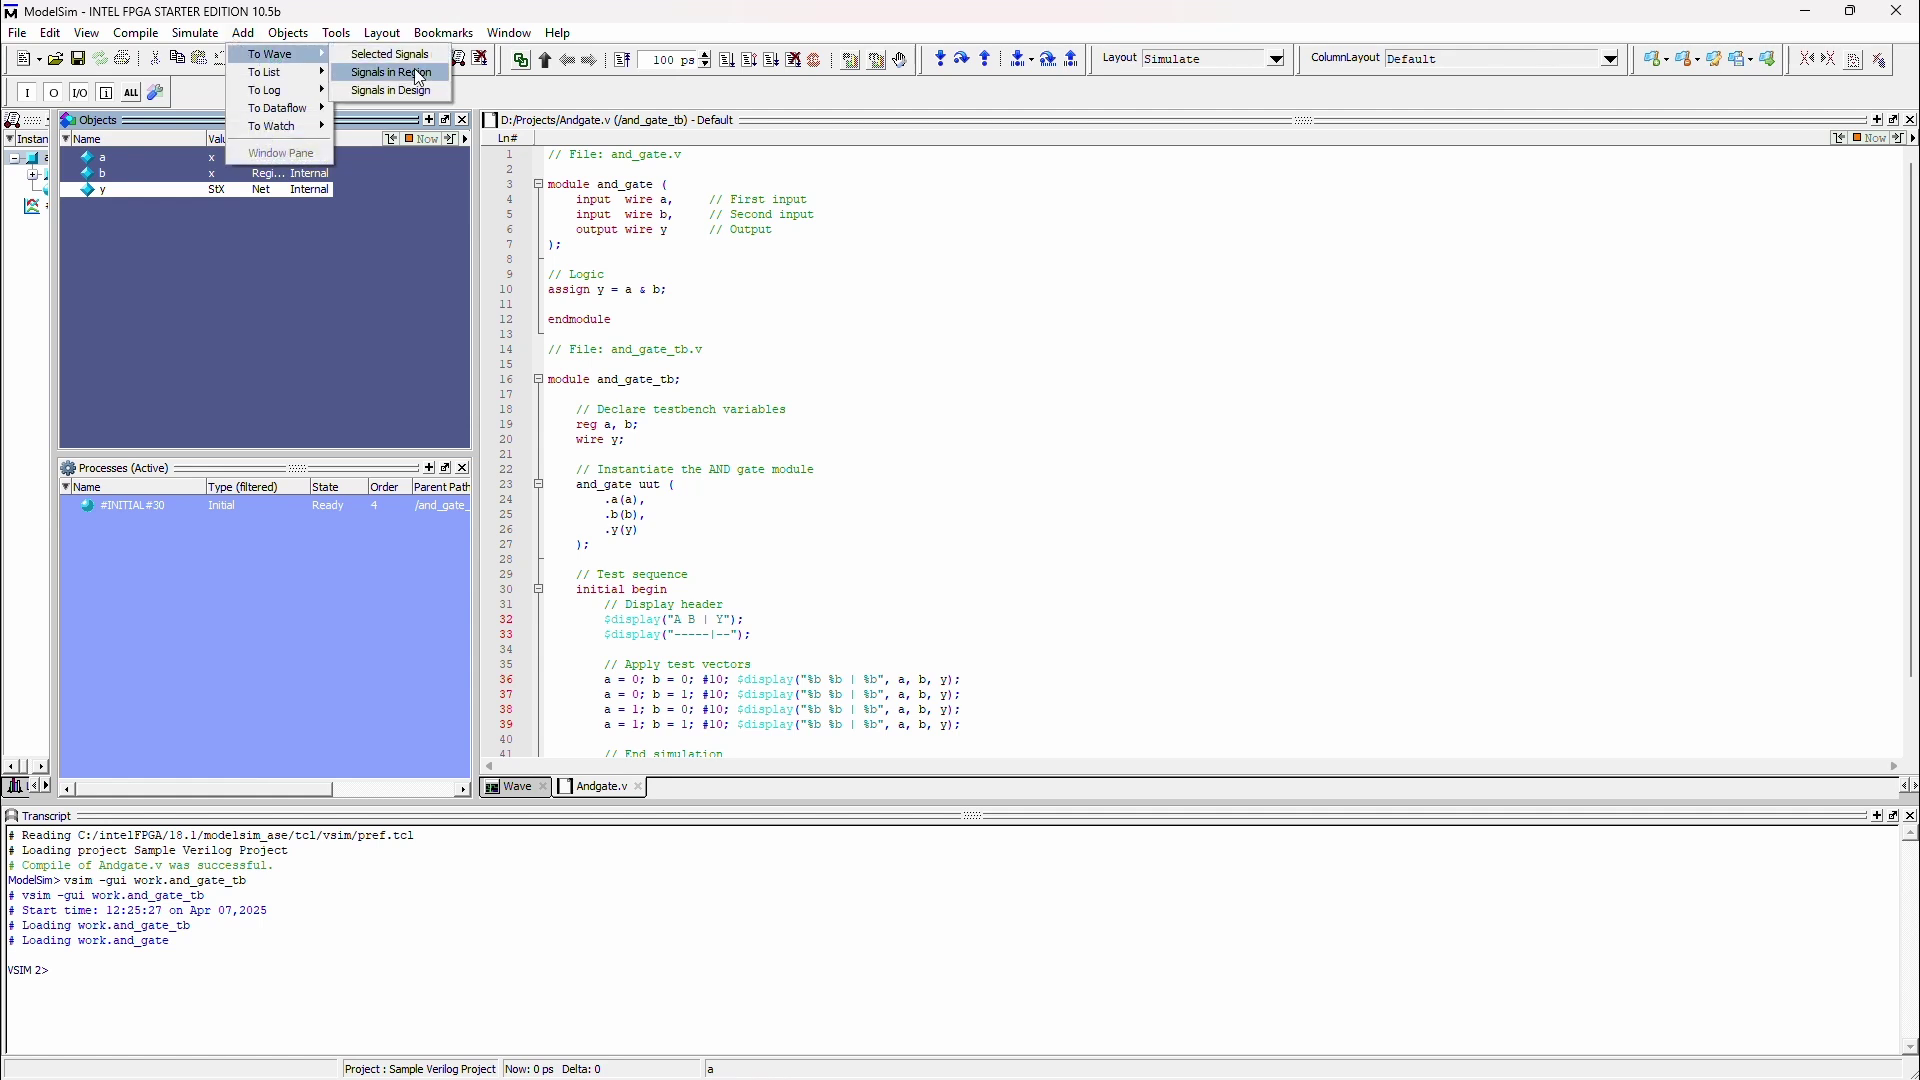
{"action": "left_click", "coordinate": [384, 93]}
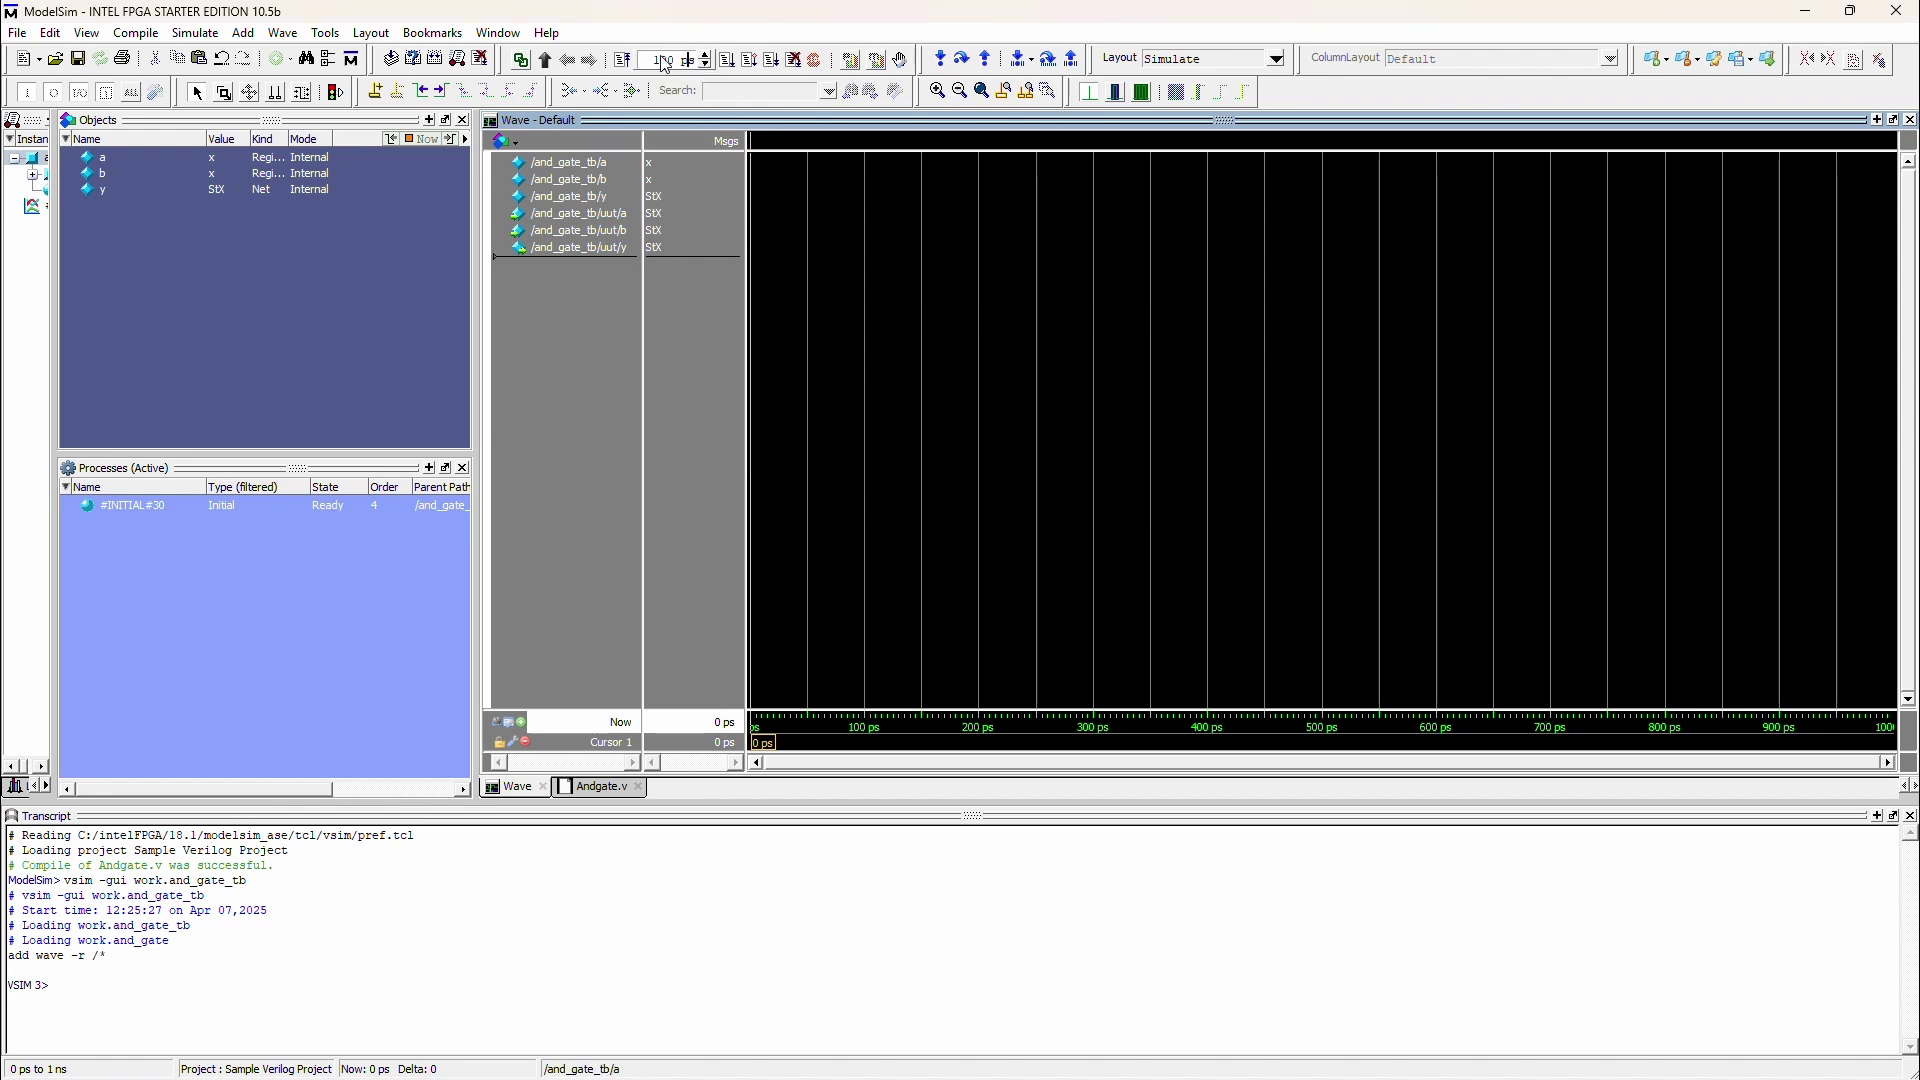
Step: Run -All, decline quitting at finish, and highlight $finish on line 42
{"action": "left_click", "coordinate": [765, 68]}
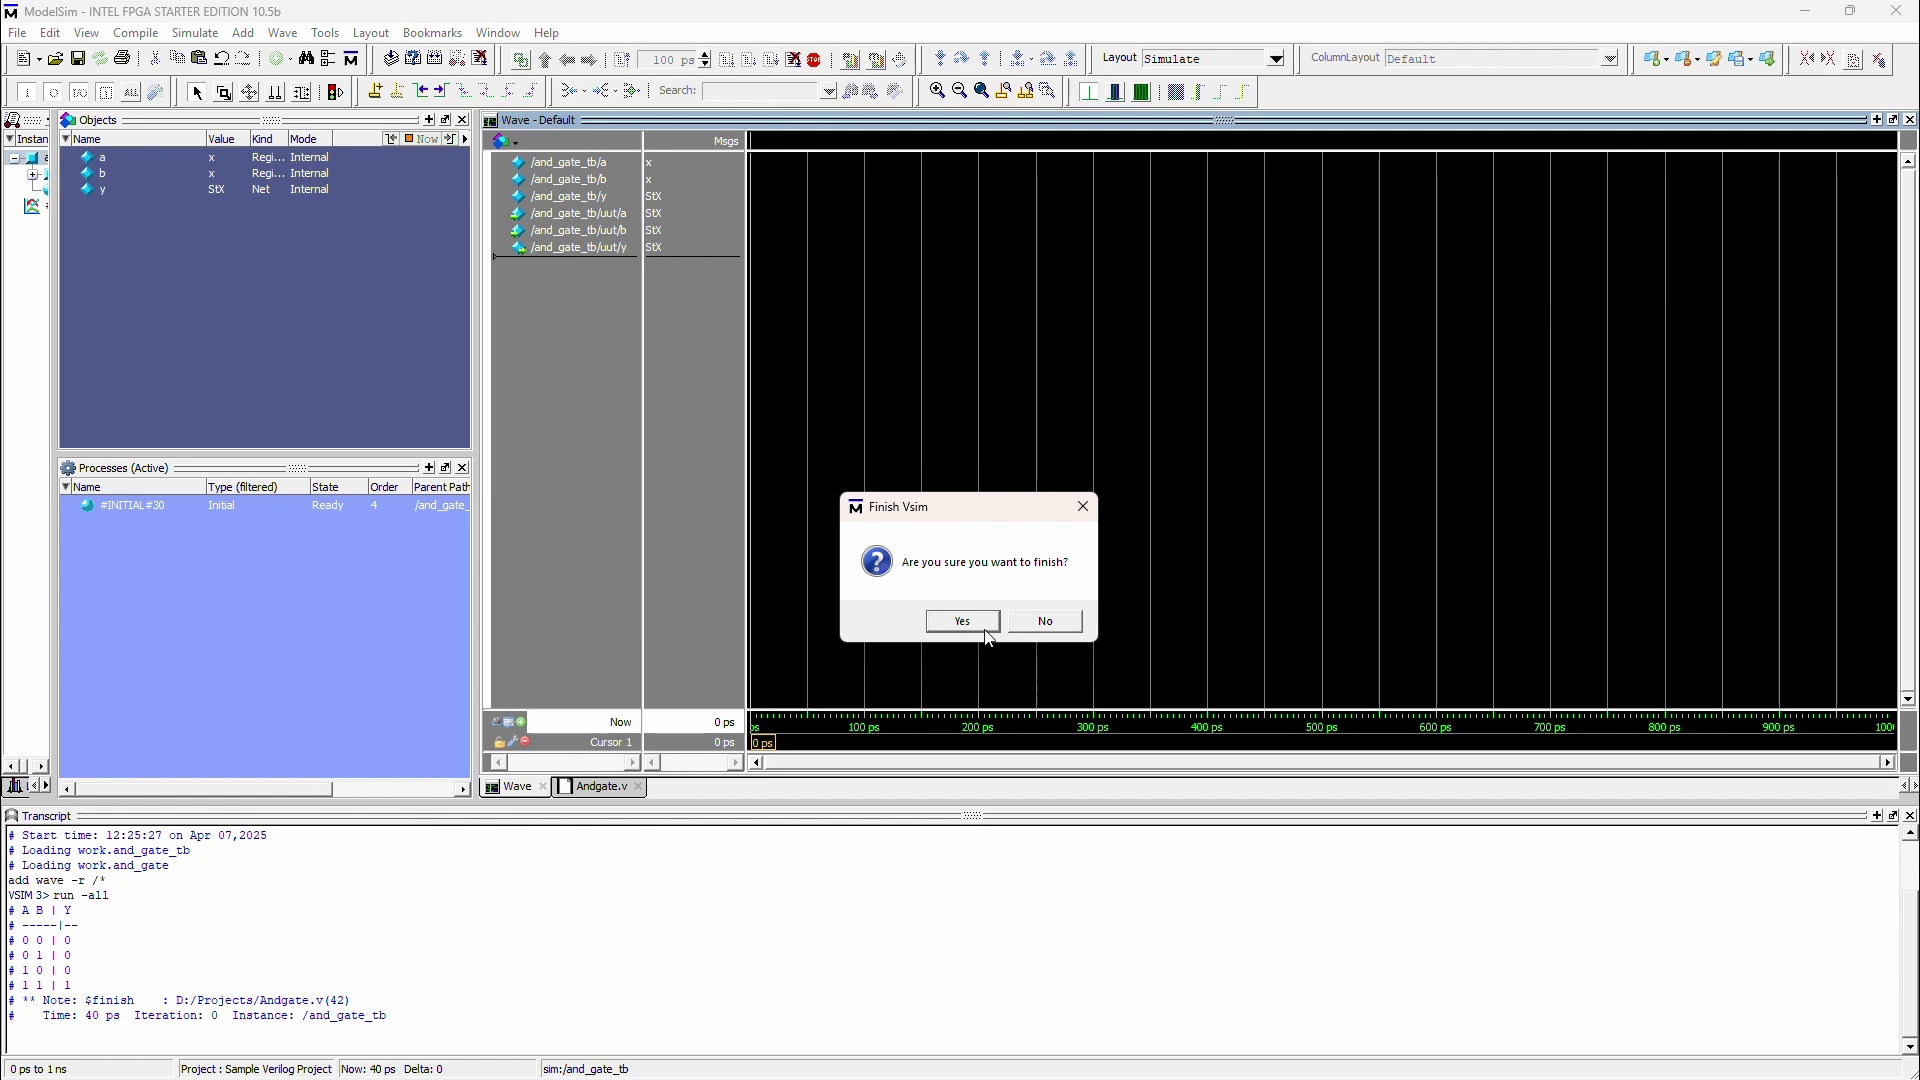
{"action": "left_click", "coordinate": [1048, 624]}
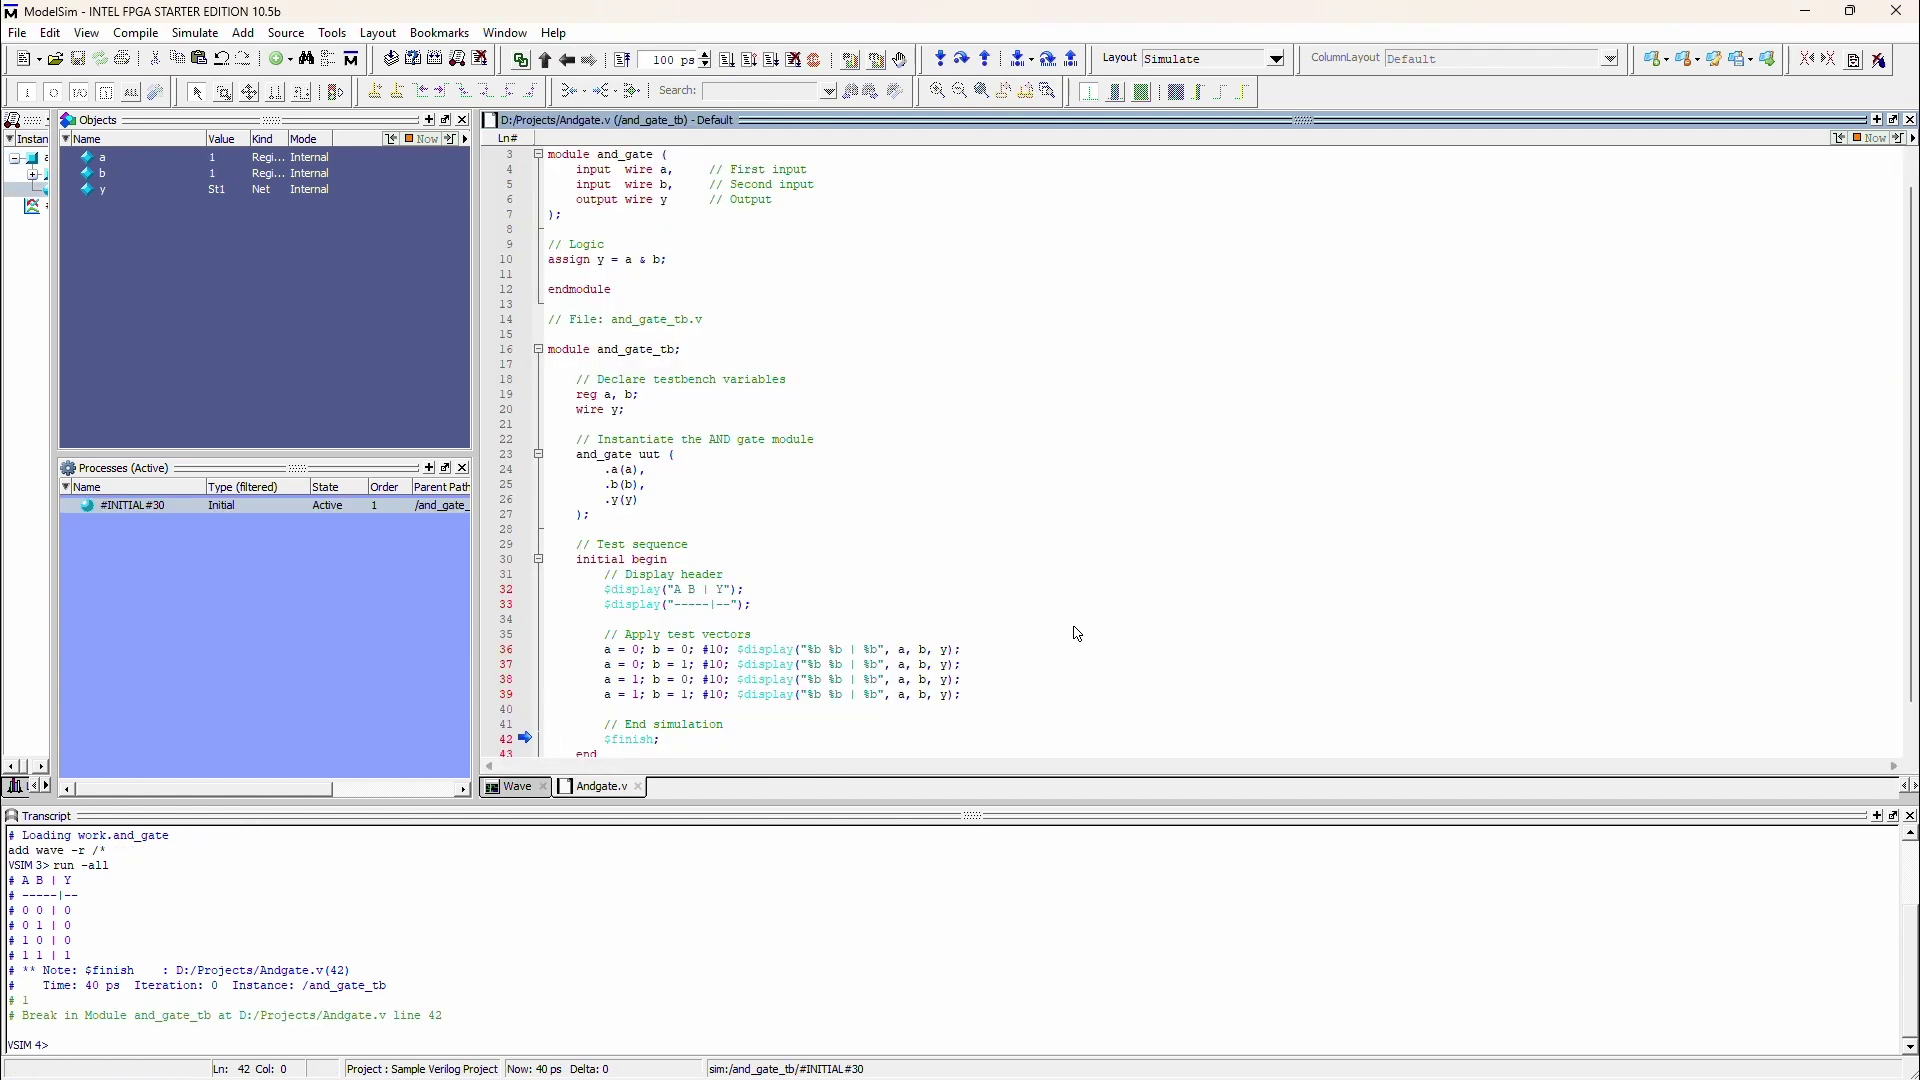
{"action": "scroll", "coordinate": [1018, 630], "scroll_direction": "down", "scroll_amount": 1}
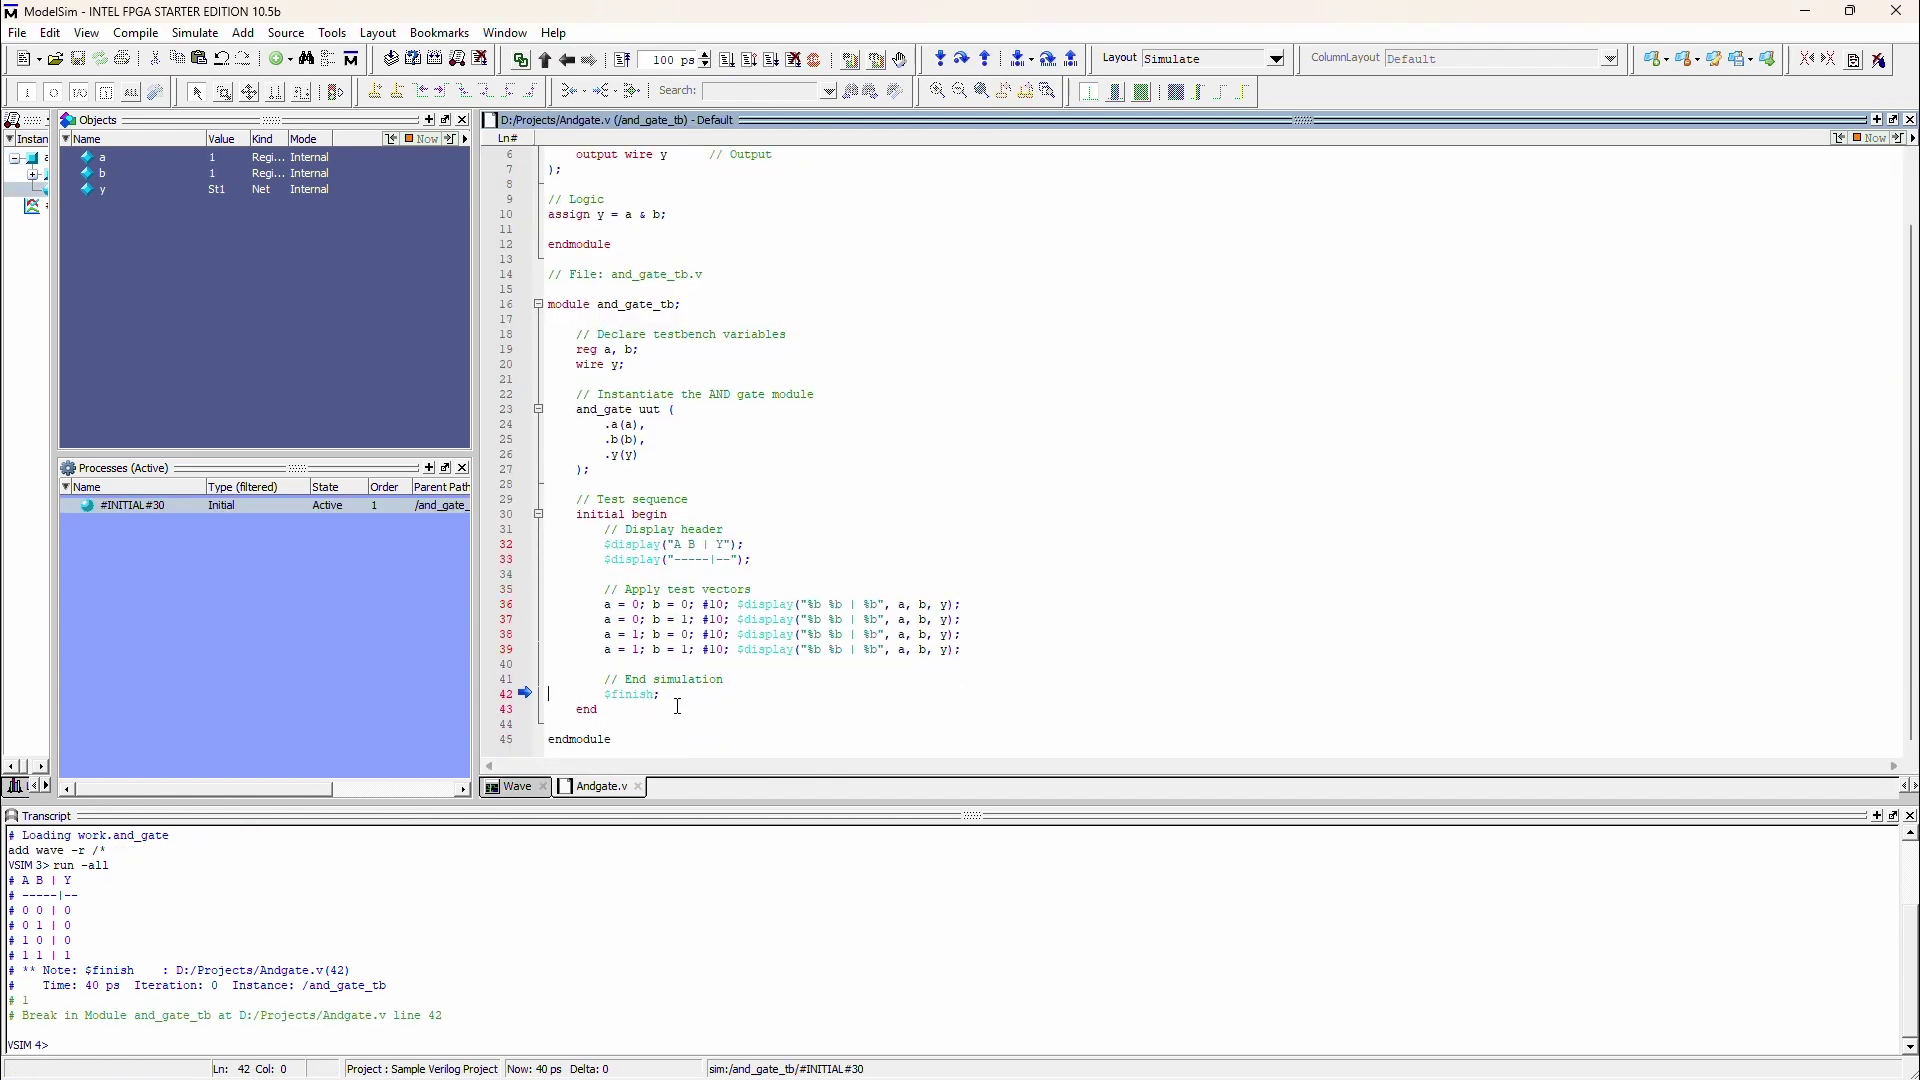
{"action": "left_click_drag", "start_coordinate": [602, 690], "coordinate": [658, 692]}
Step: Show the Wave tab and zoom so all a, b and y transitions are visible
{"action": "left_click", "coordinate": [518, 787]}
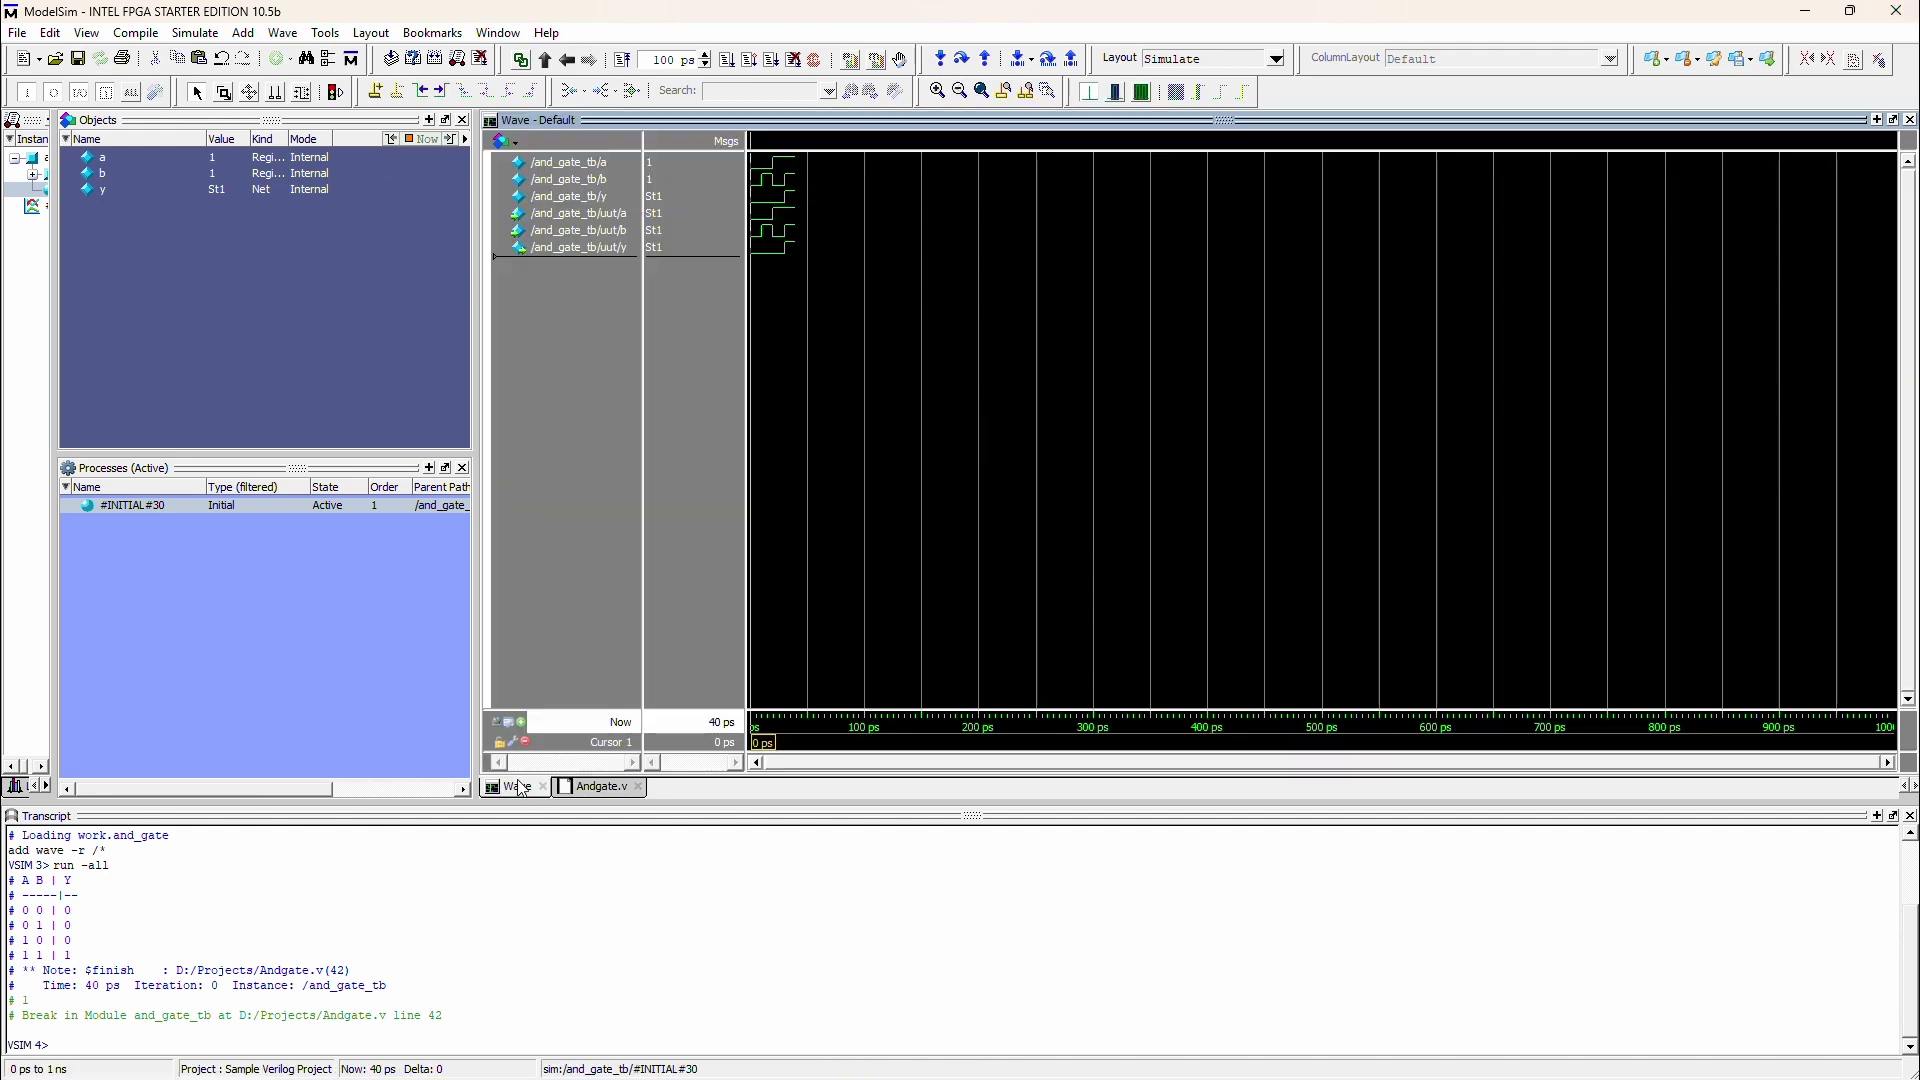
{"action": "left_click", "coordinate": [938, 91]}
{"action": "left_click", "coordinate": [938, 91]}
{"action": "left_click", "coordinate": [938, 92]}
{"action": "left_click", "coordinate": [960, 91]}
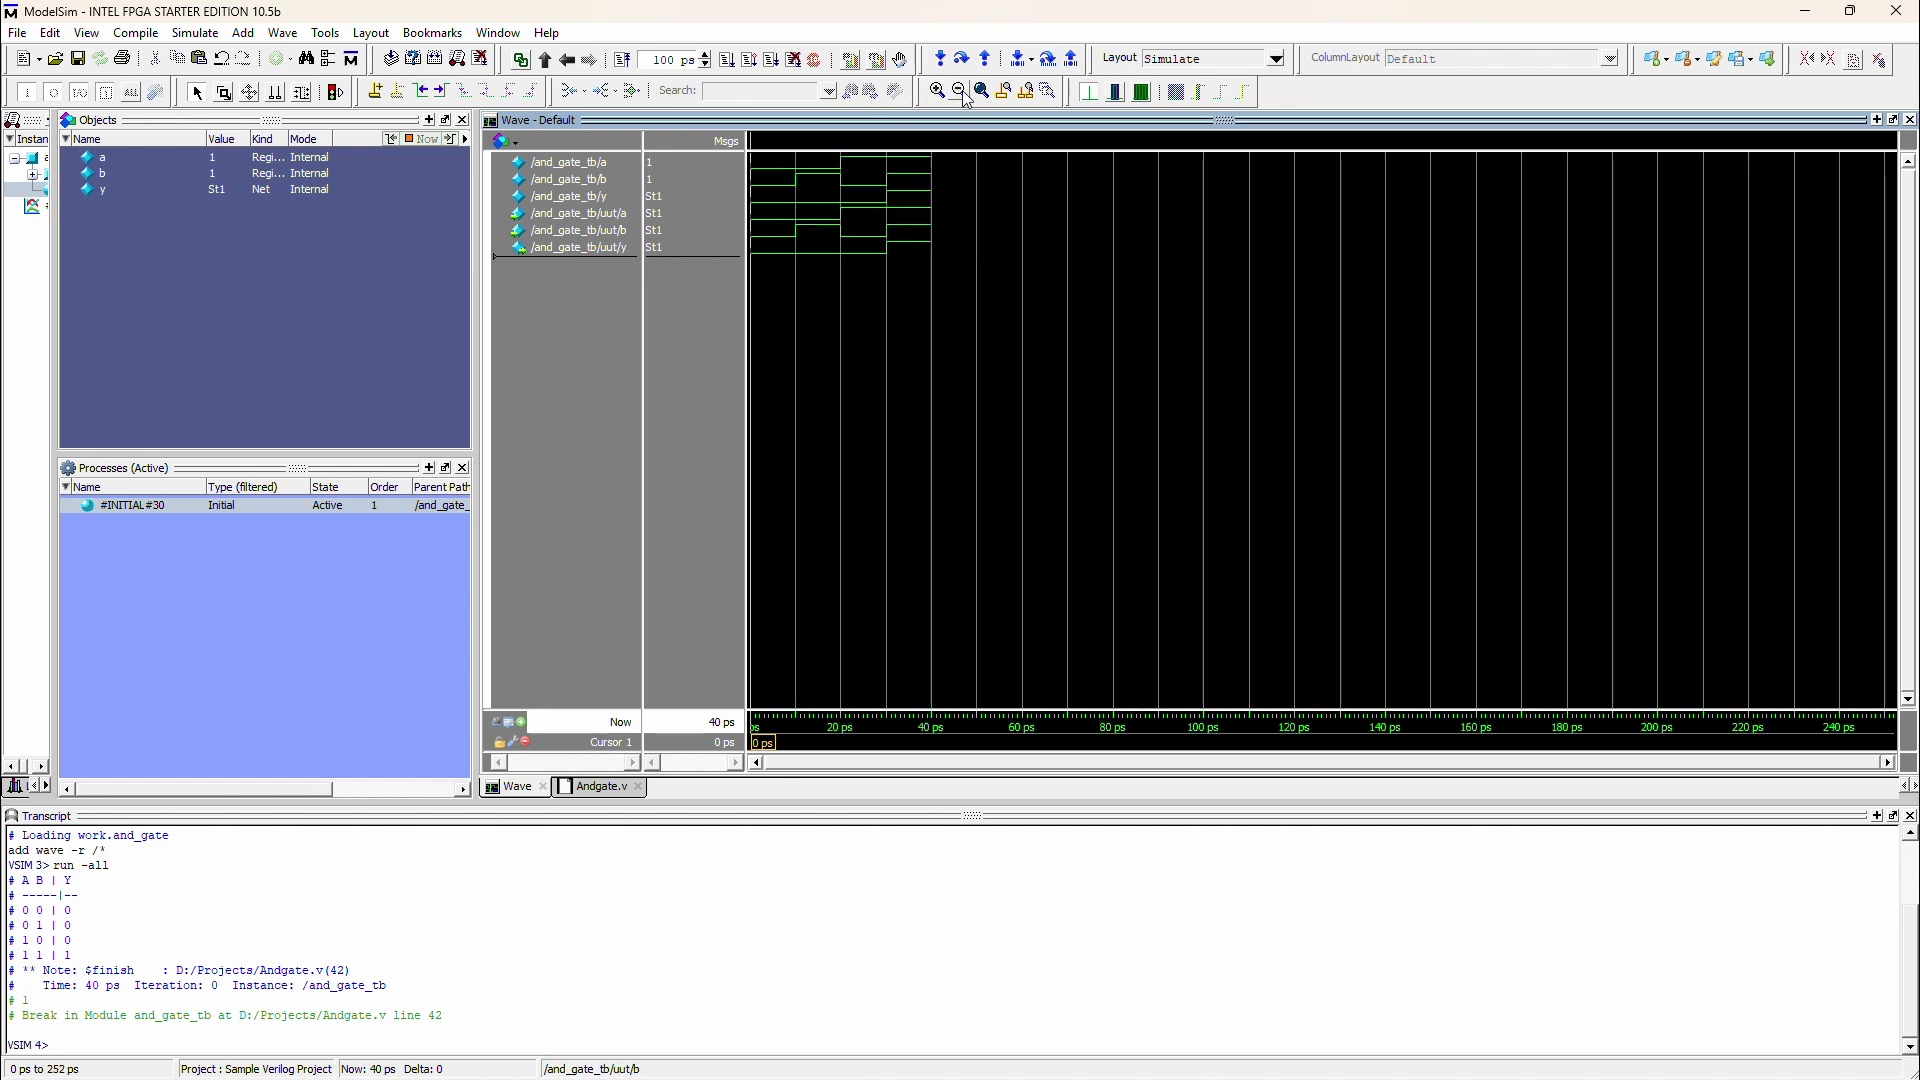
Step: Place the cursor at 5, 11, 25 and 37 ps to check a, b and y values
{"action": "left_click", "coordinate": [773, 181]}
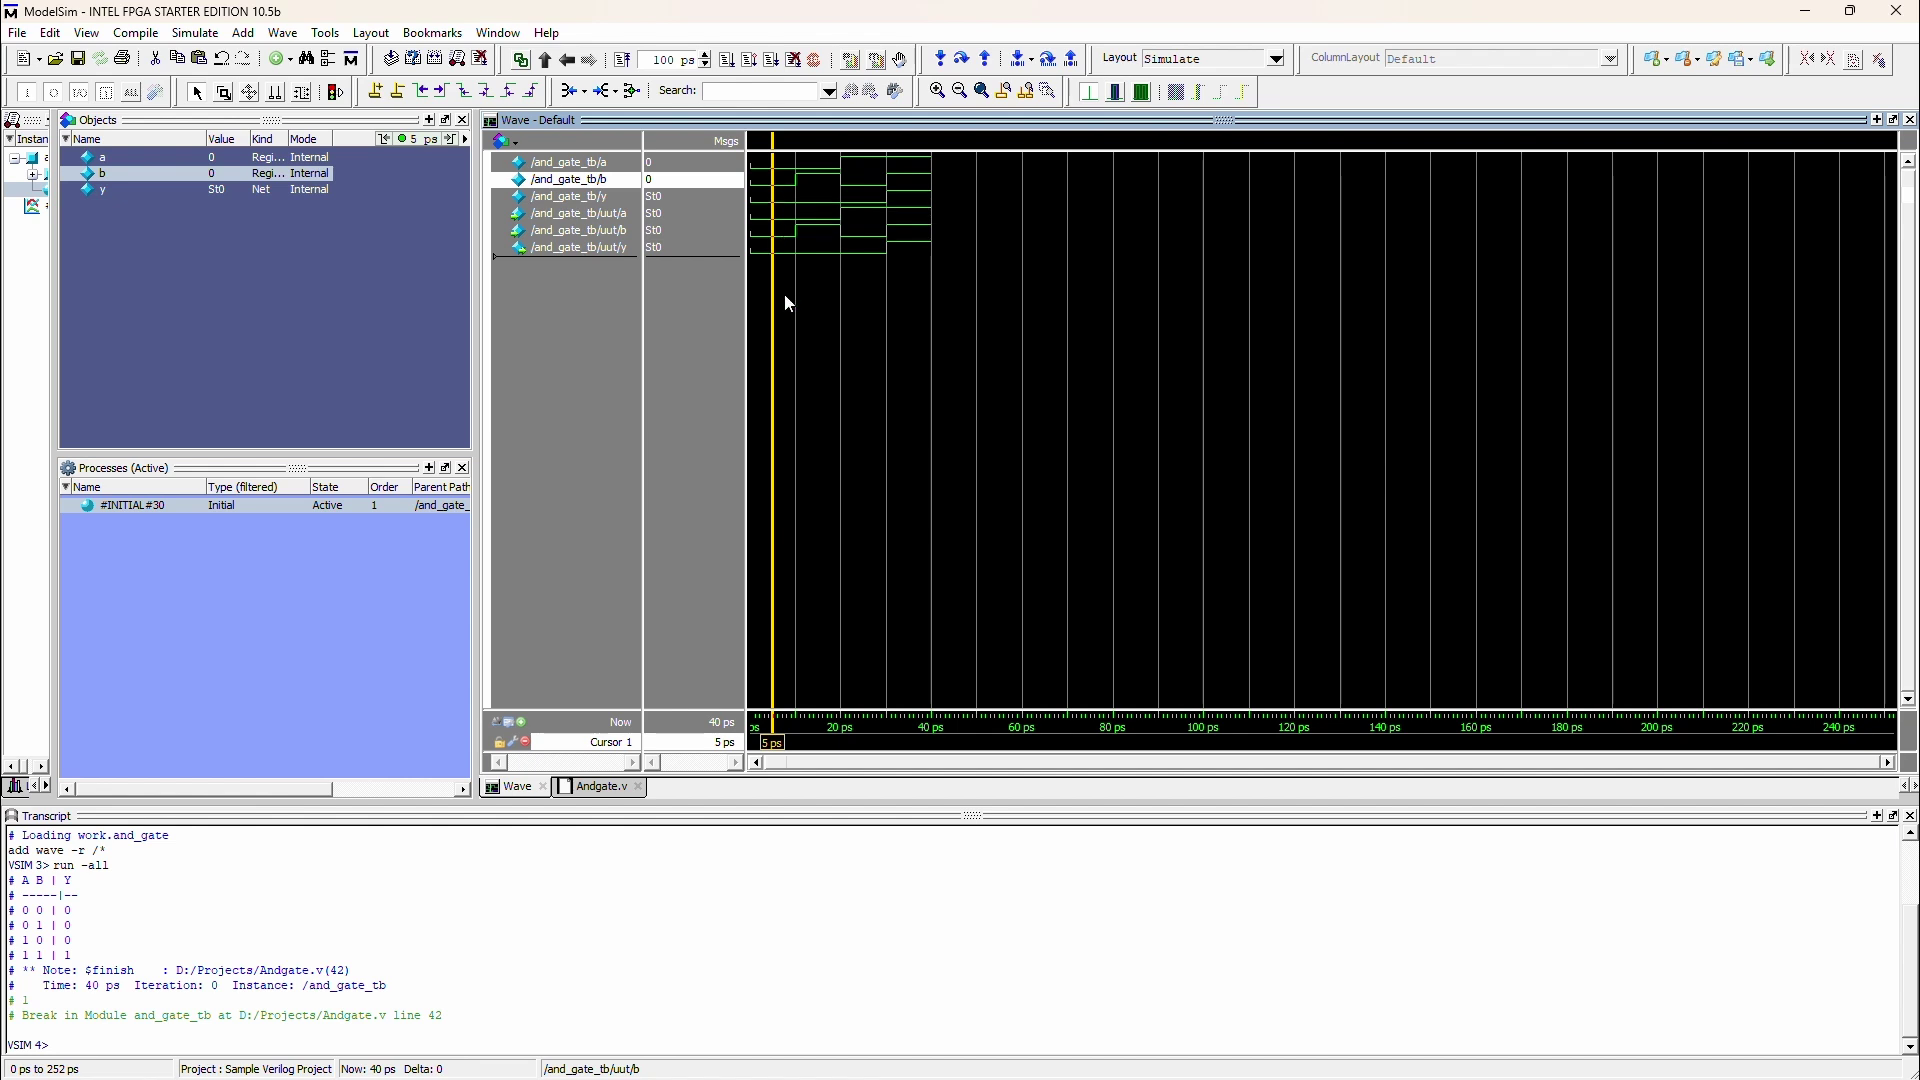
{"action": "left_click", "coordinate": [668, 164]}
{"action": "left_click", "coordinate": [664, 176]}
{"action": "left_click", "coordinate": [660, 197]}
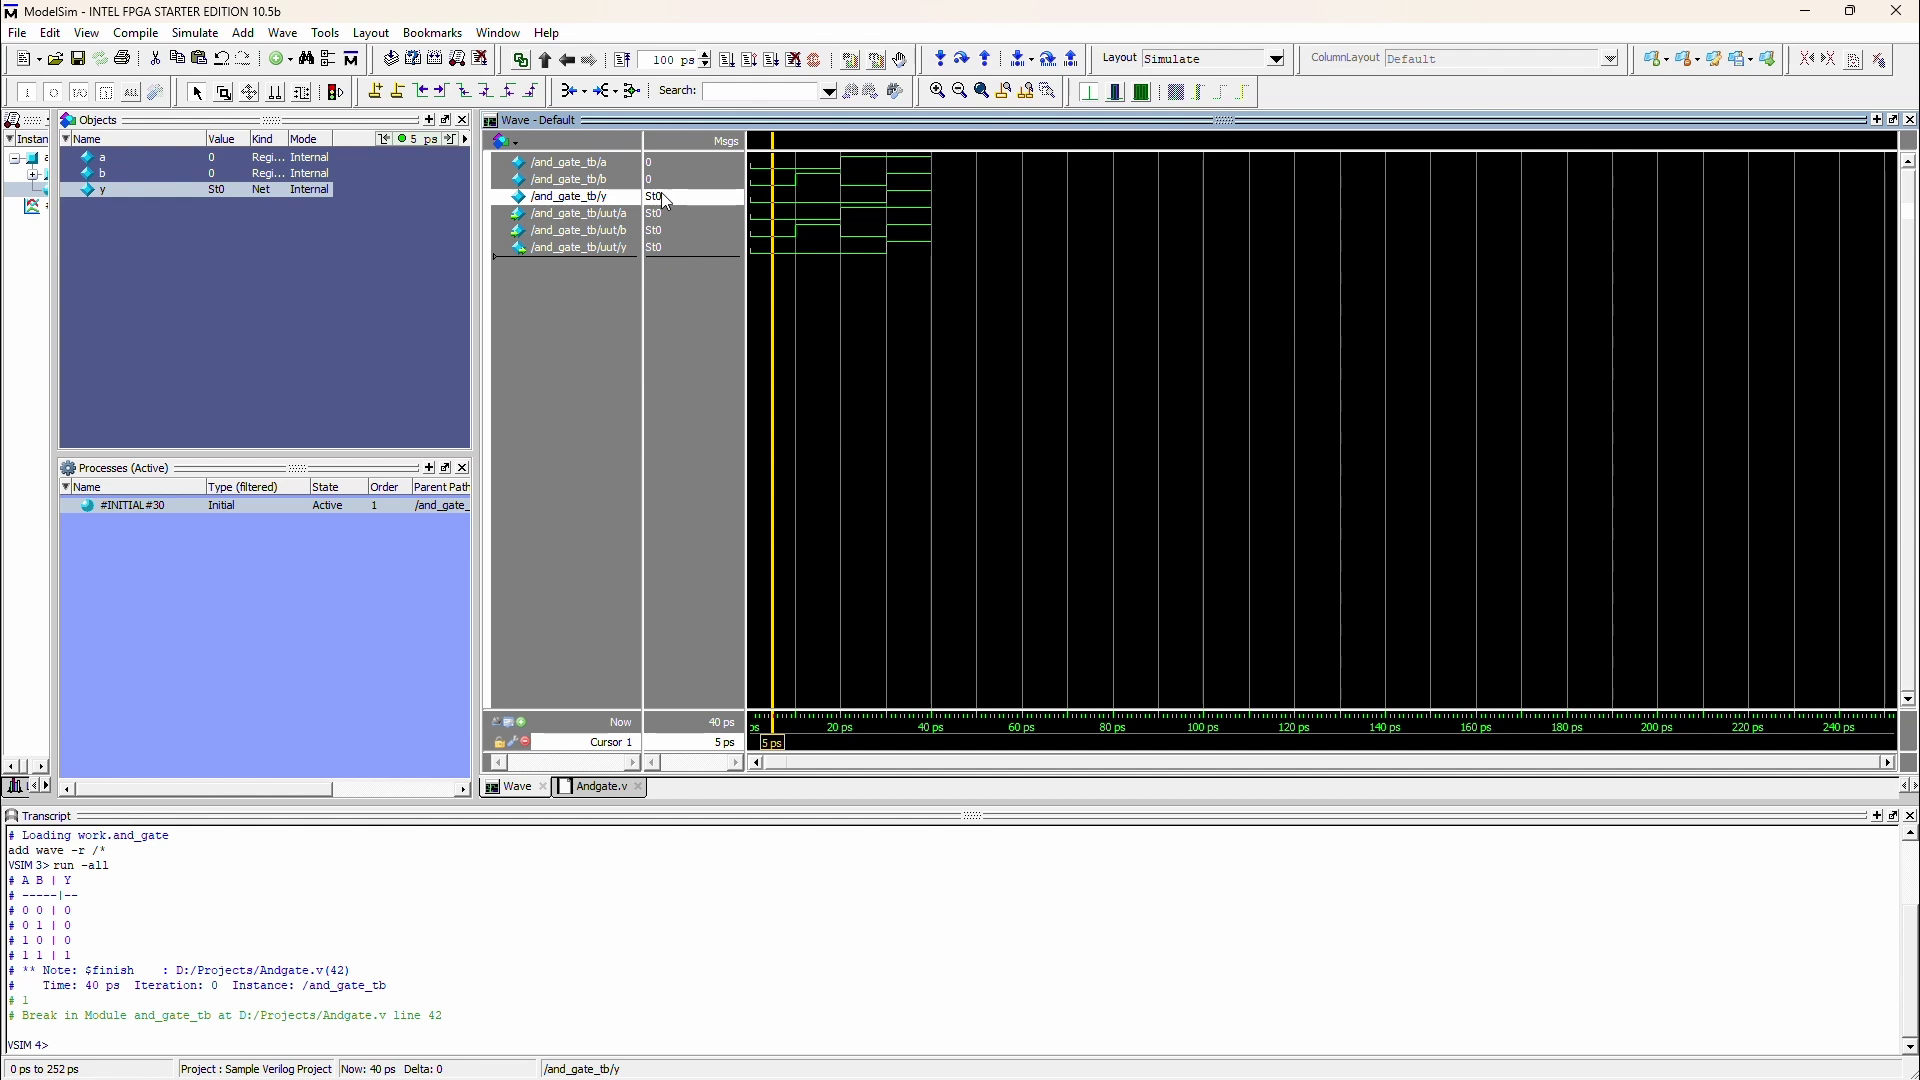
{"action": "left_click", "coordinate": [801, 166]}
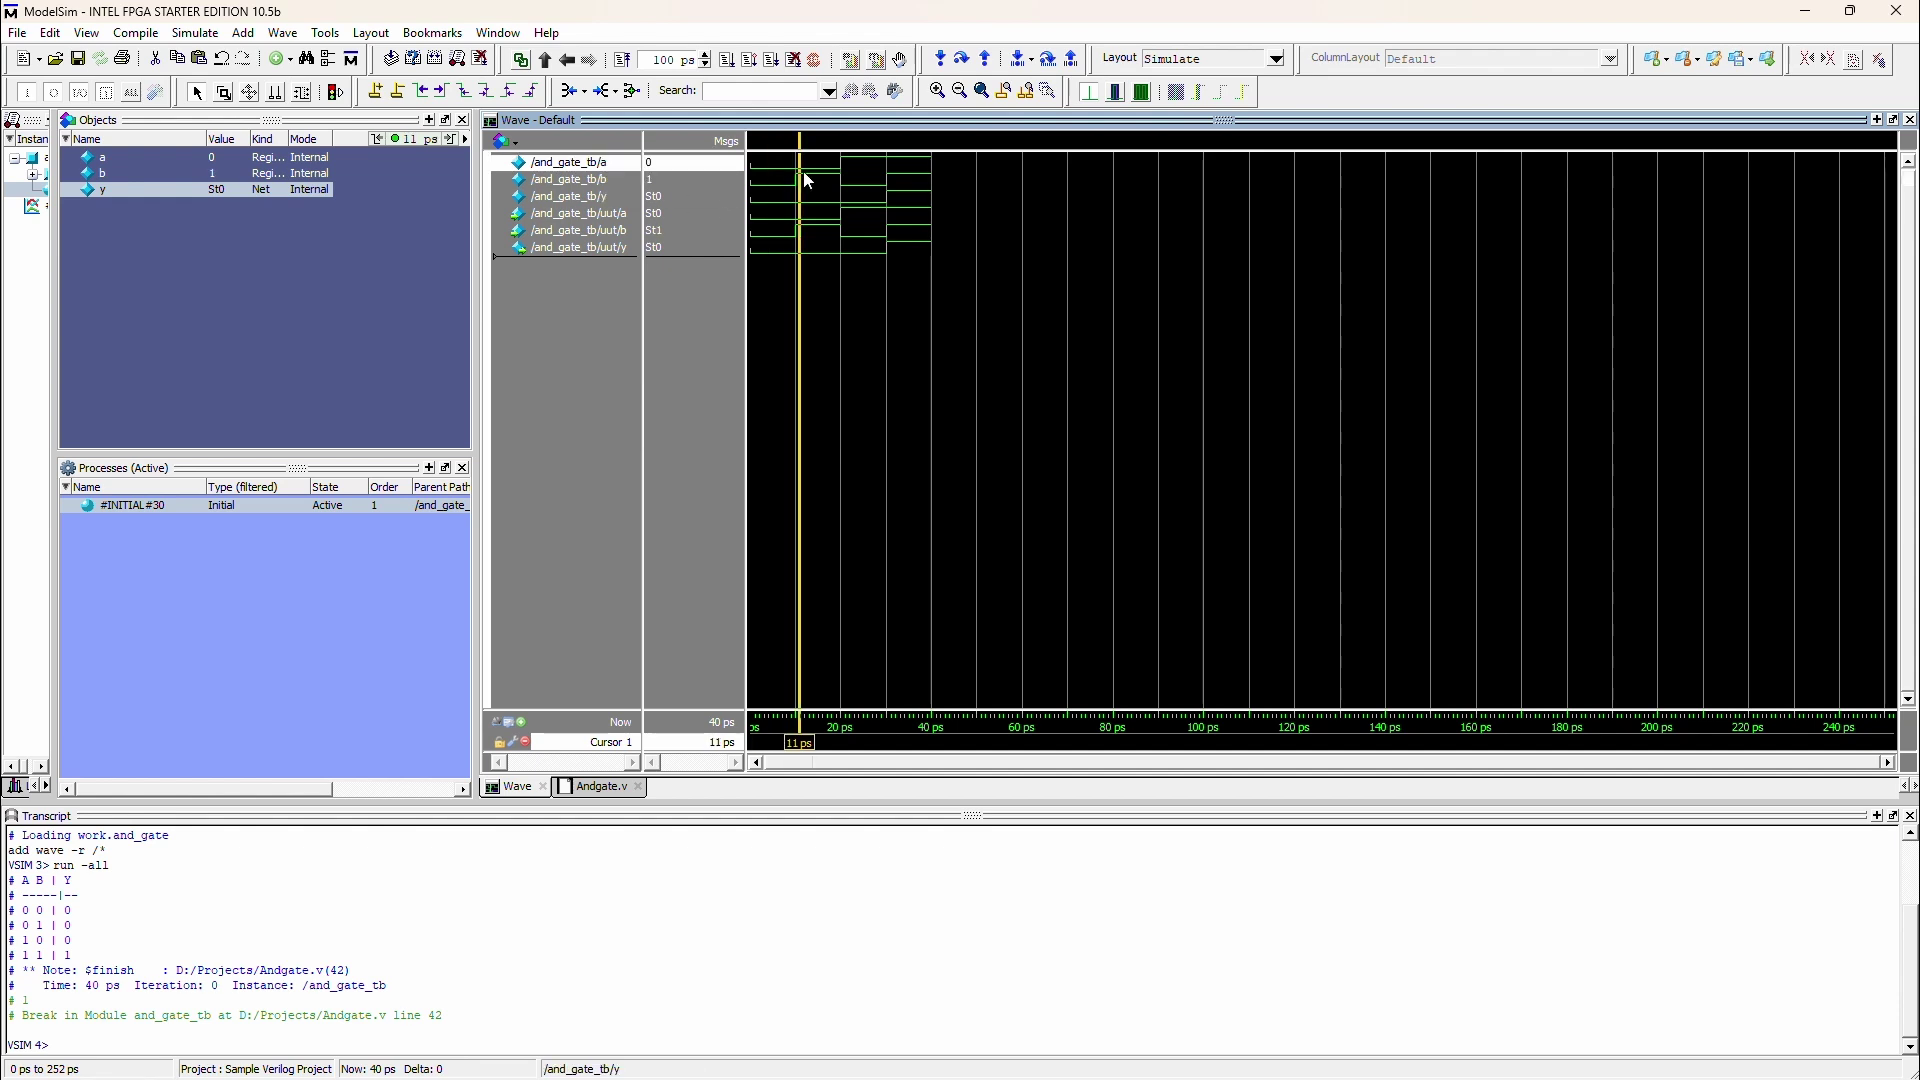
{"action": "left_click", "coordinate": [863, 180]}
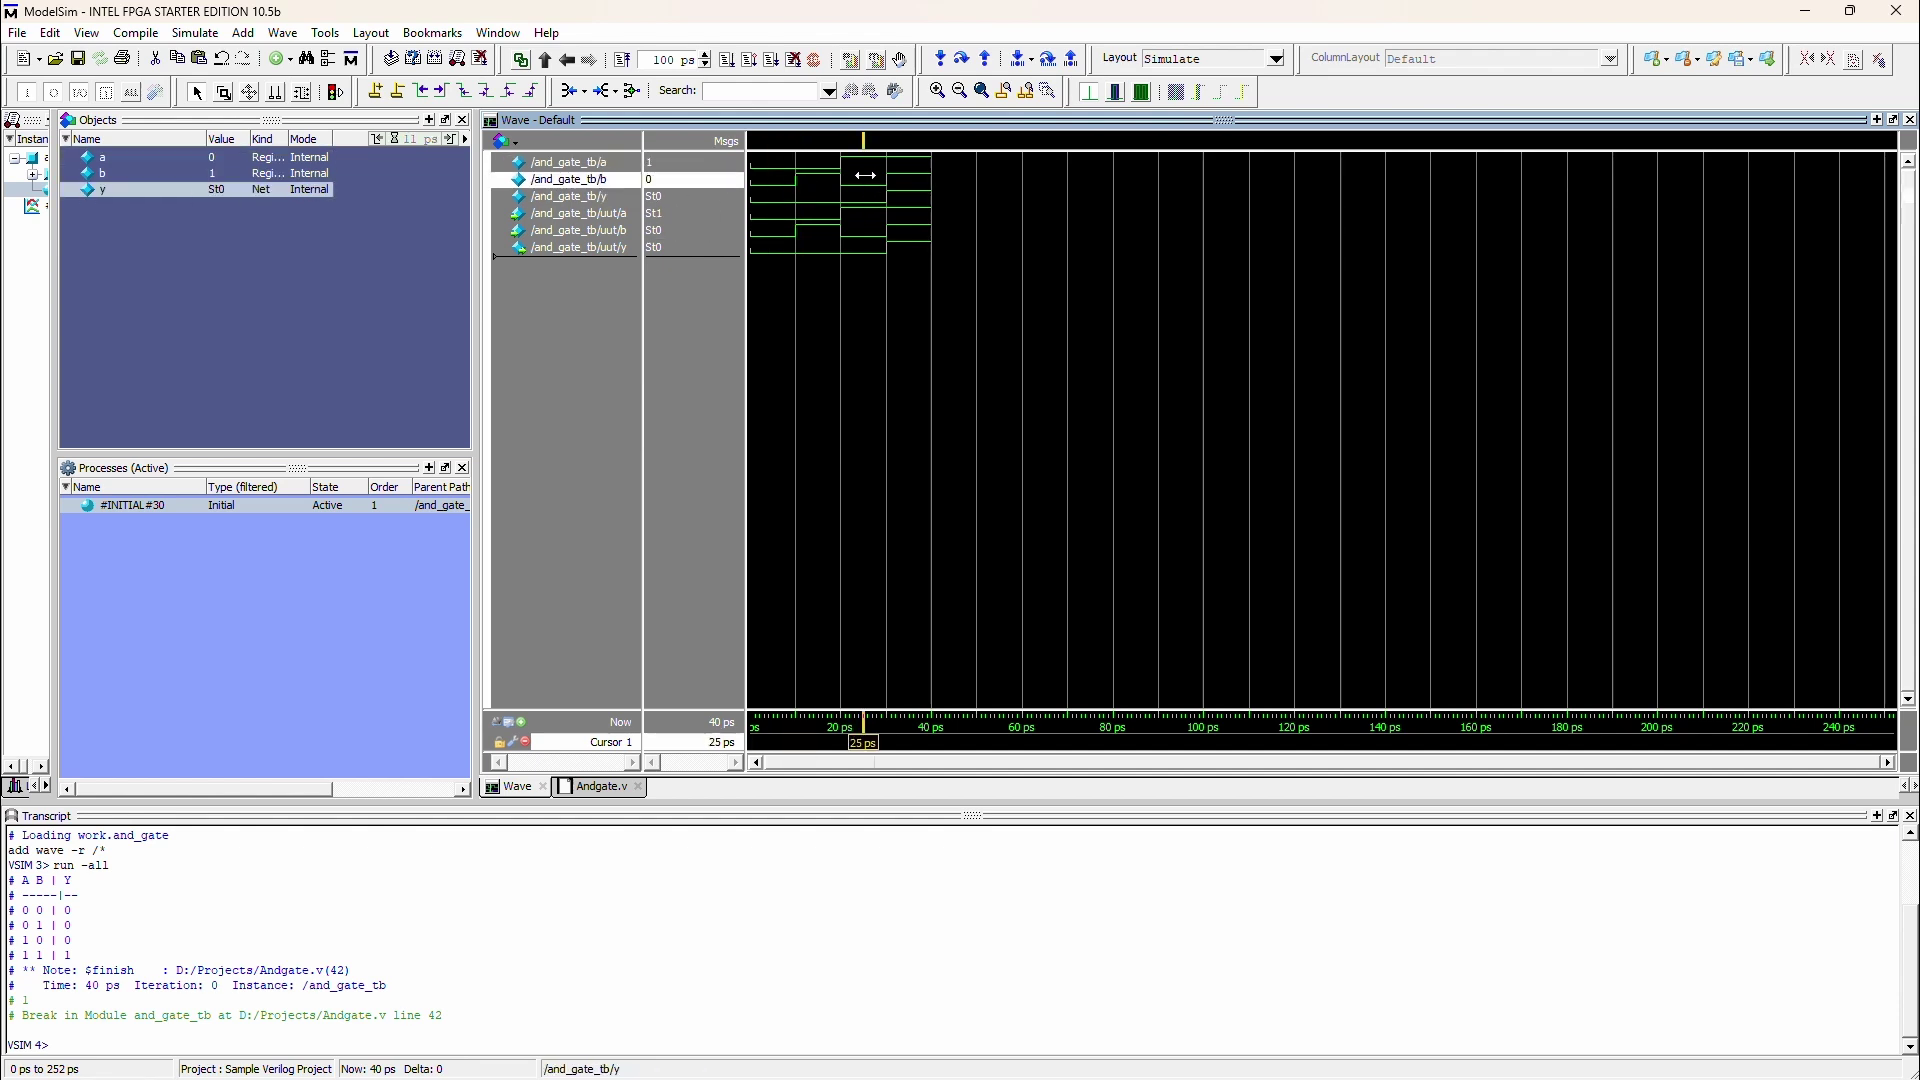
{"action": "left_click", "coordinate": [680, 197]}
{"action": "left_click", "coordinate": [916, 178]}
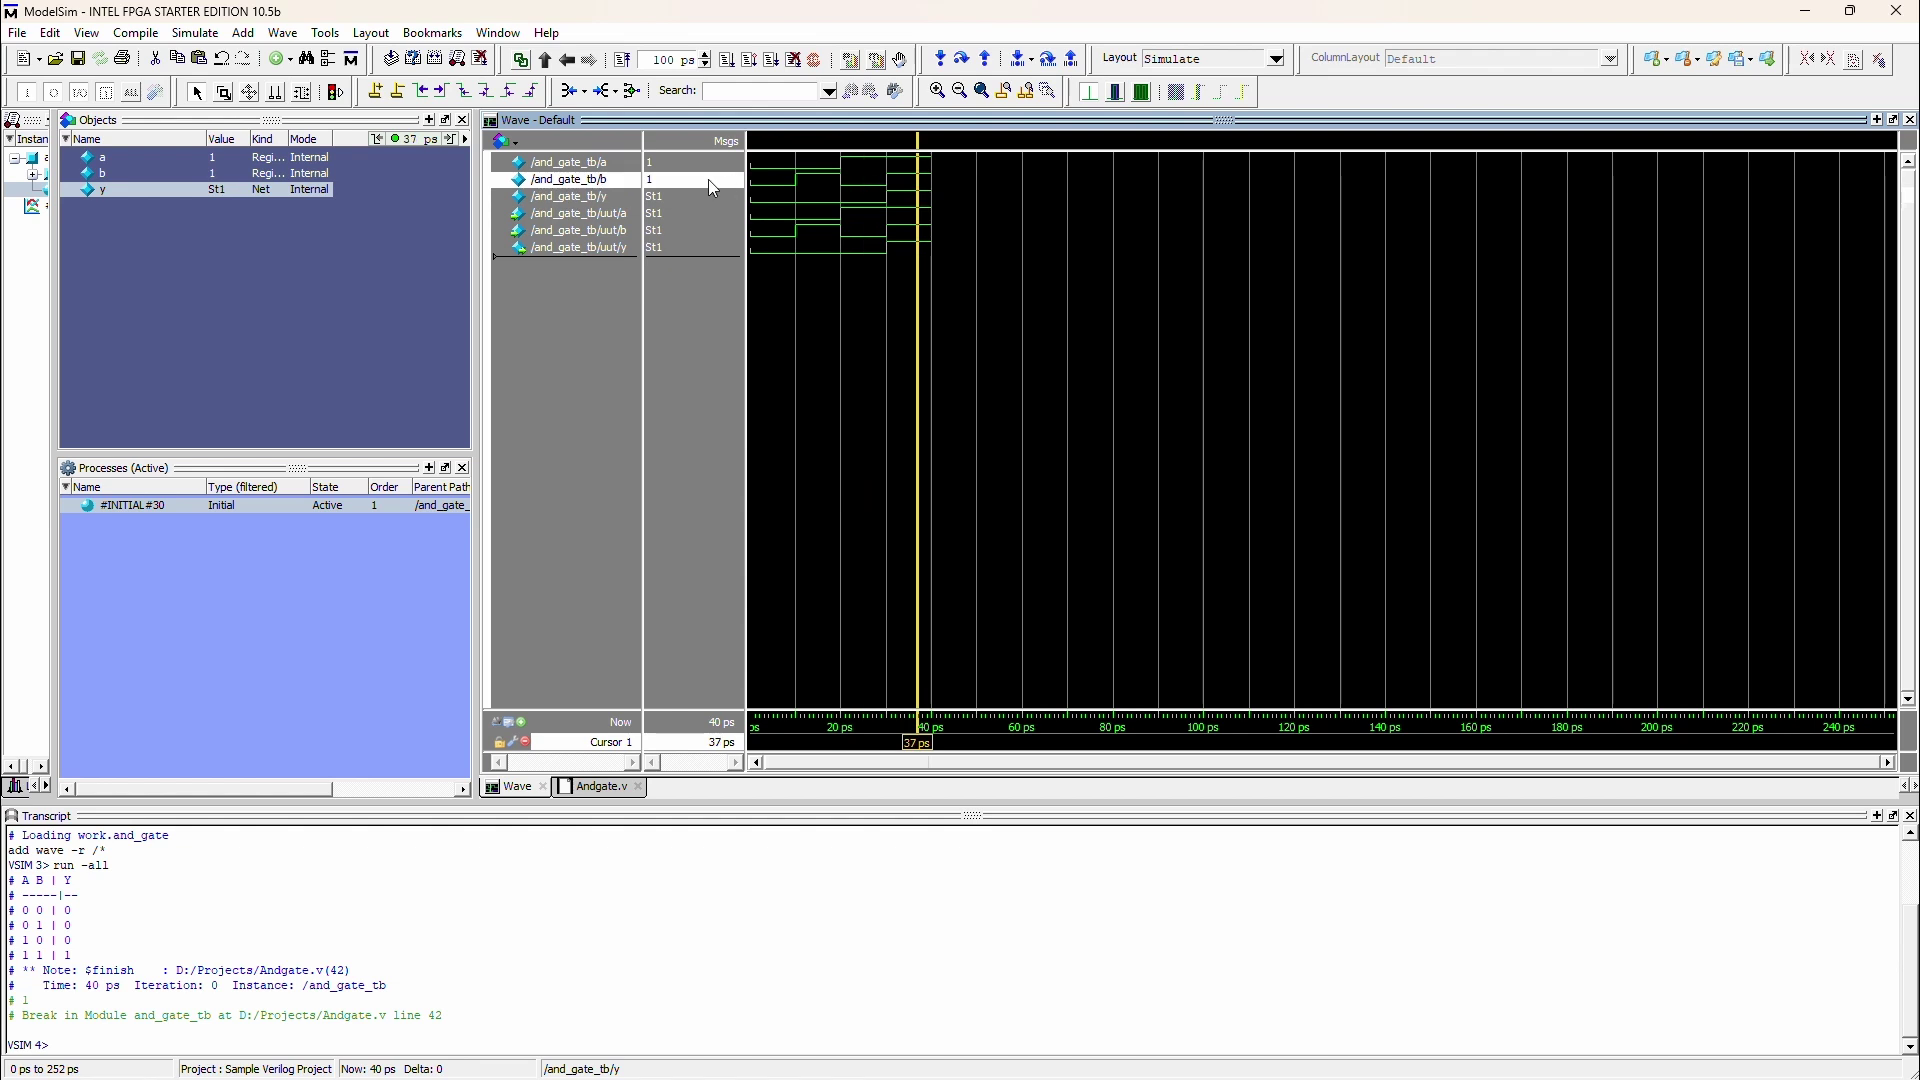
{"action": "left_click", "coordinate": [664, 191]}
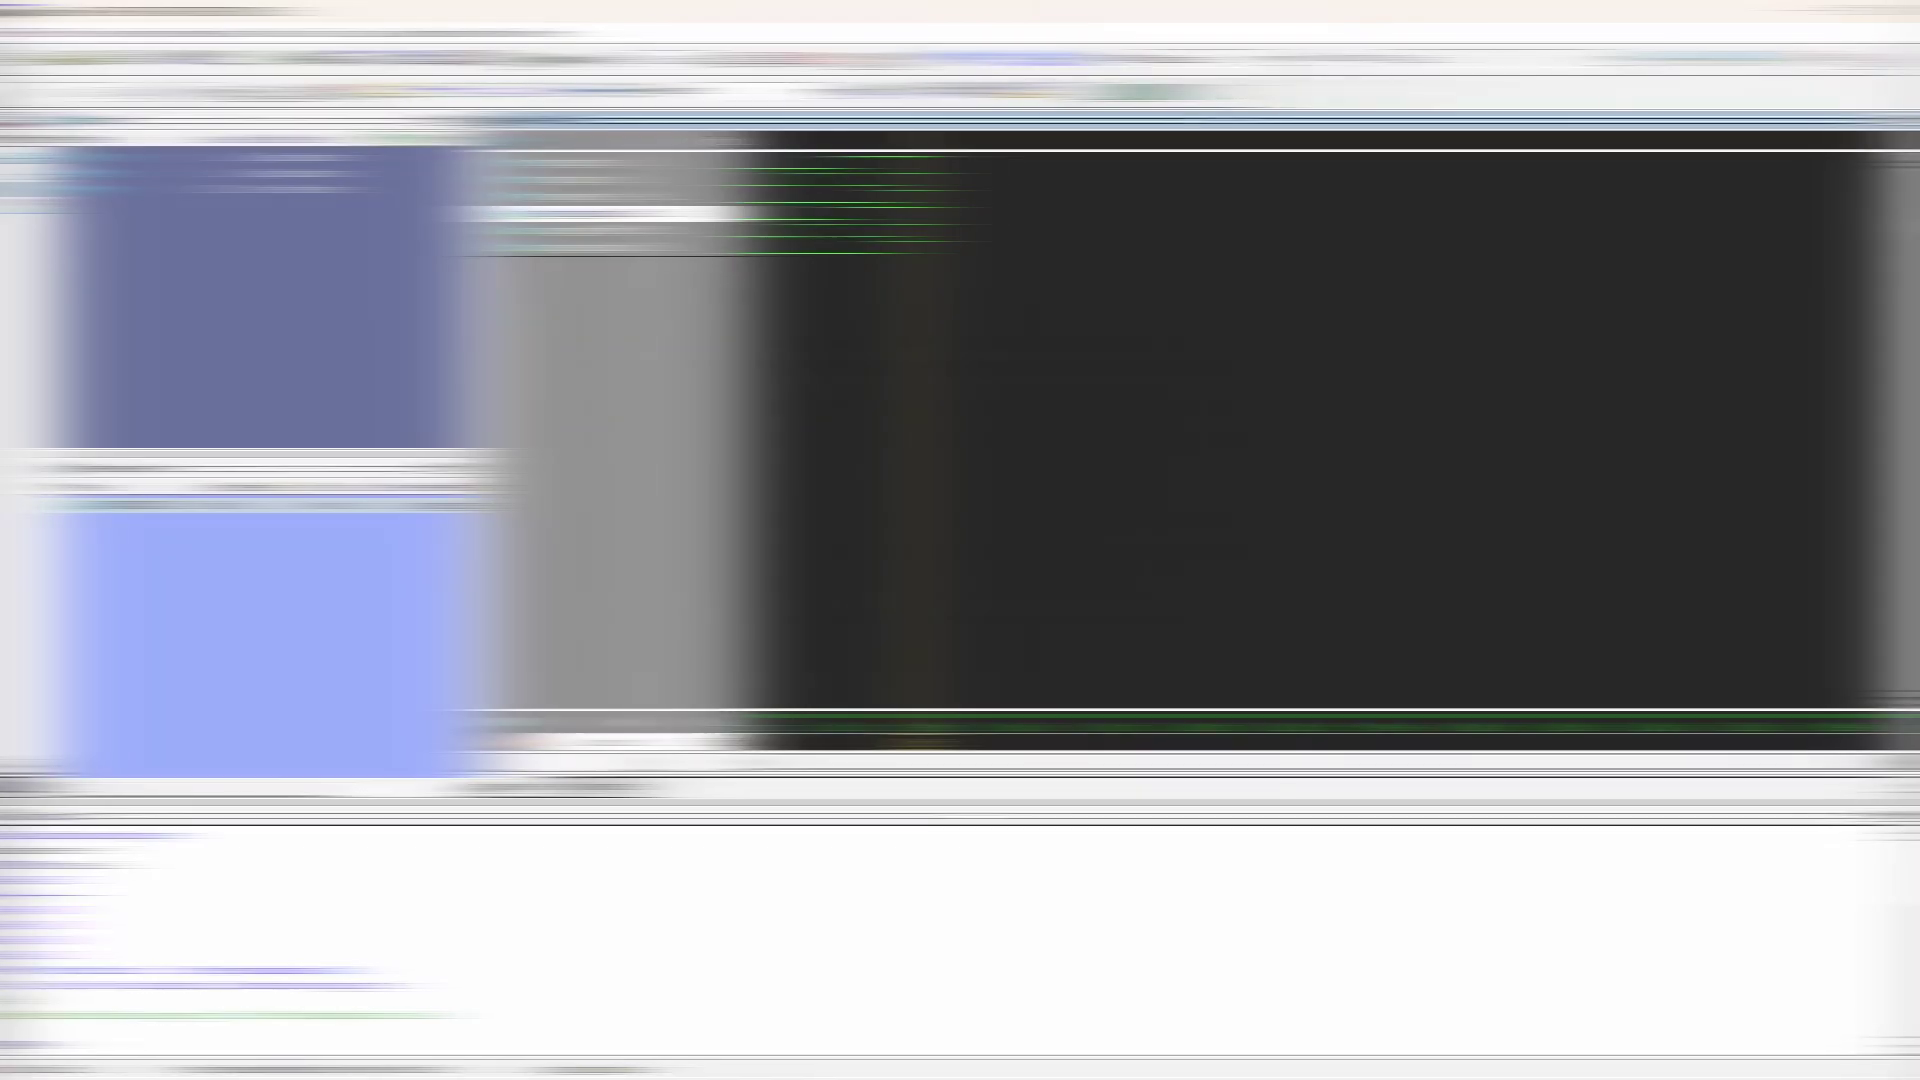